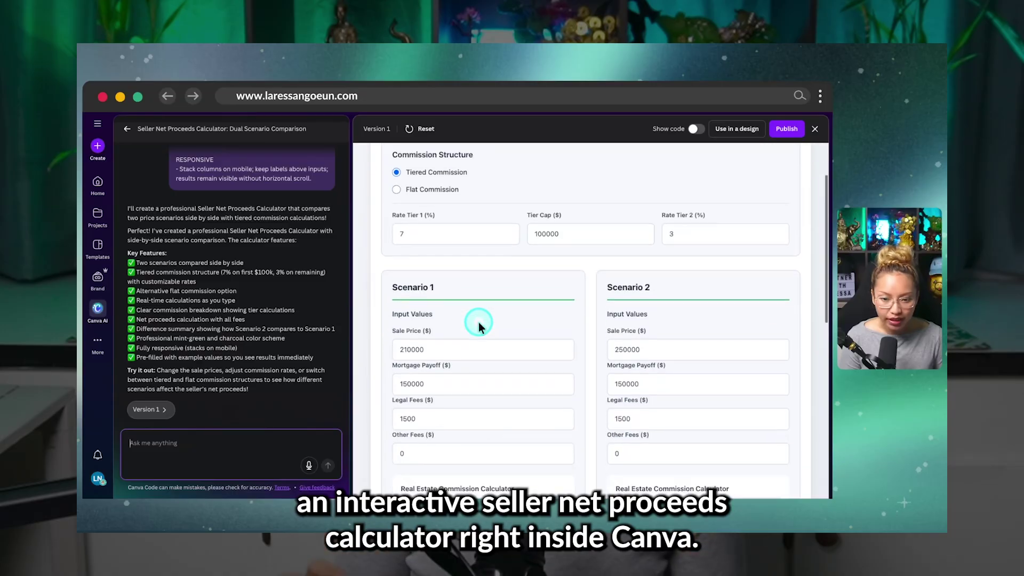
# Step: Scroll to the Seller Net Proceeds calculator showing both scenarios at 170000 payoff and 2000 legal fees
pyautogui.scroll(2, 334, 309)
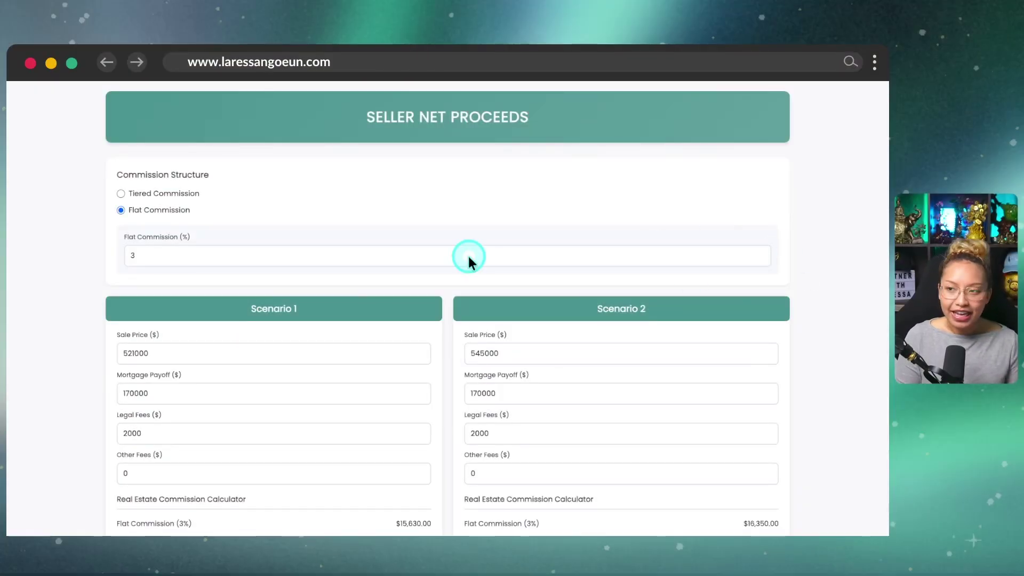
# Step: Switch the calculator's commission structure from flat to Tiered Commission
pyautogui.scroll(-2, 476, 198)
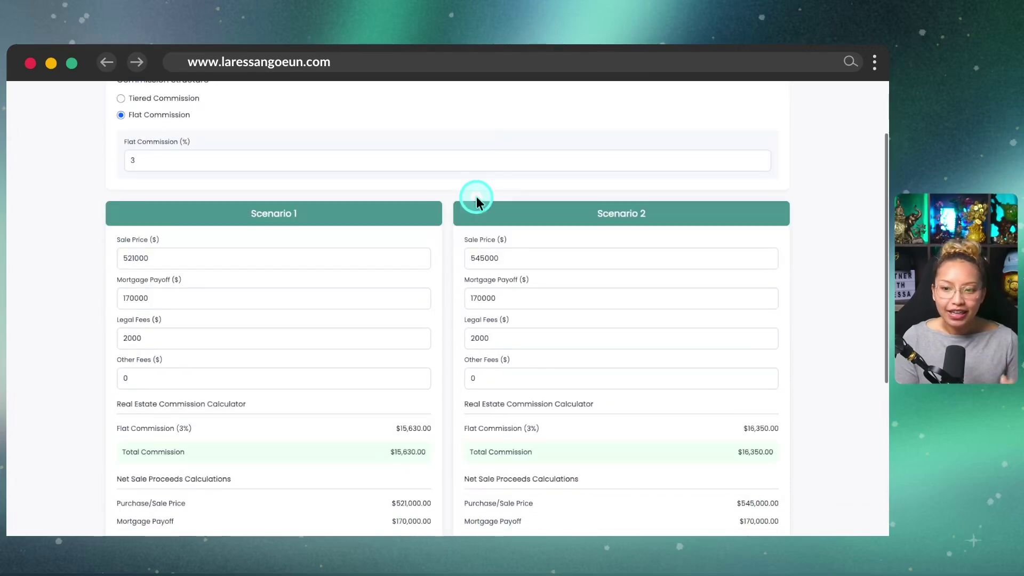
pyautogui.scroll(-5, 475, 196)
pyautogui.scroll(7, 477, 199)
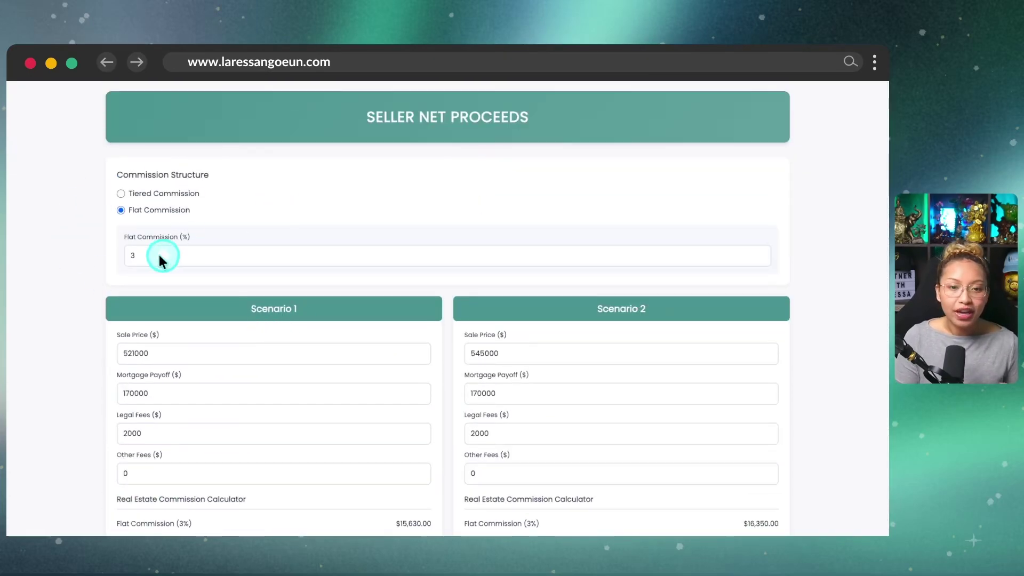
pyautogui.scroll(-1, 377, 371)
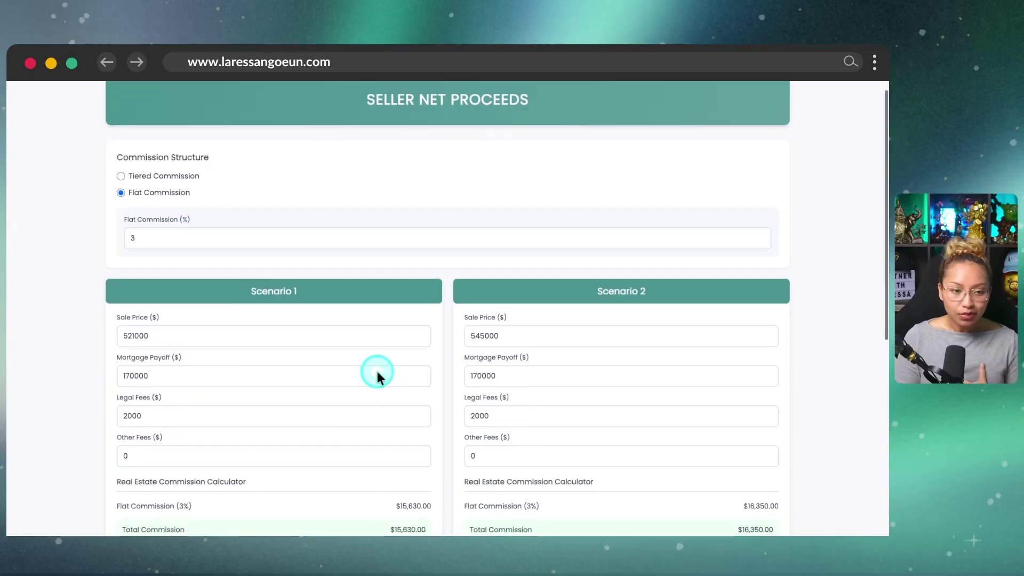
pyautogui.click(121, 176)
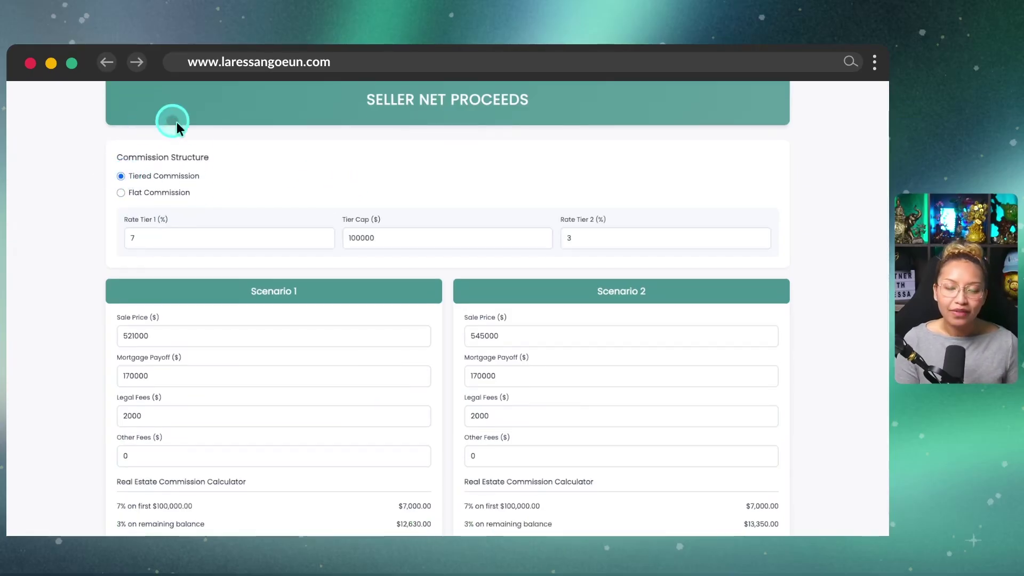
# Step: Review the tier breakdown: 7% on the first 100000, then 3%, totalling $19,630.00 and $20,350.00
pyautogui.scroll(1, 327, 236)
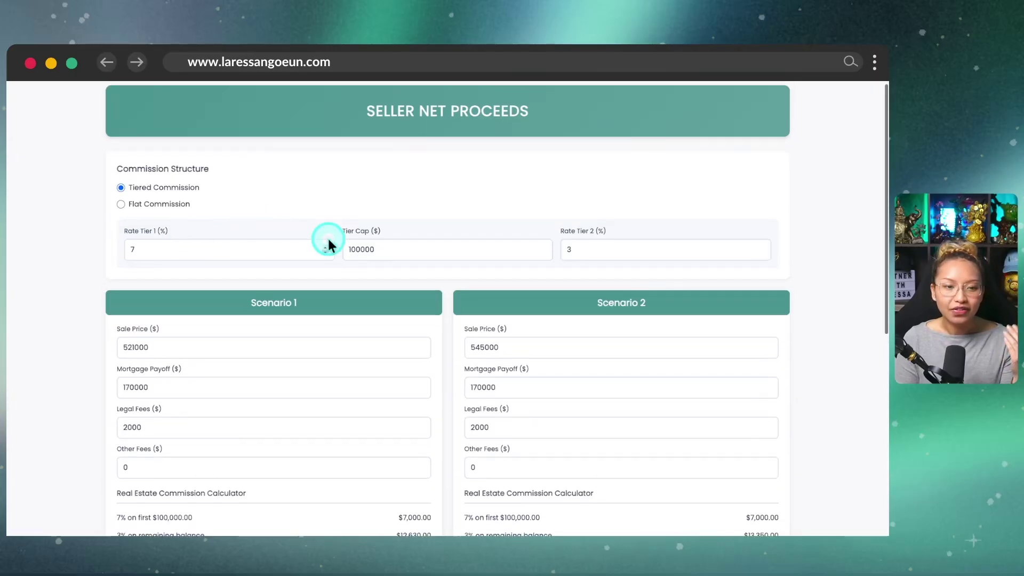
pyautogui.press('ctrl')
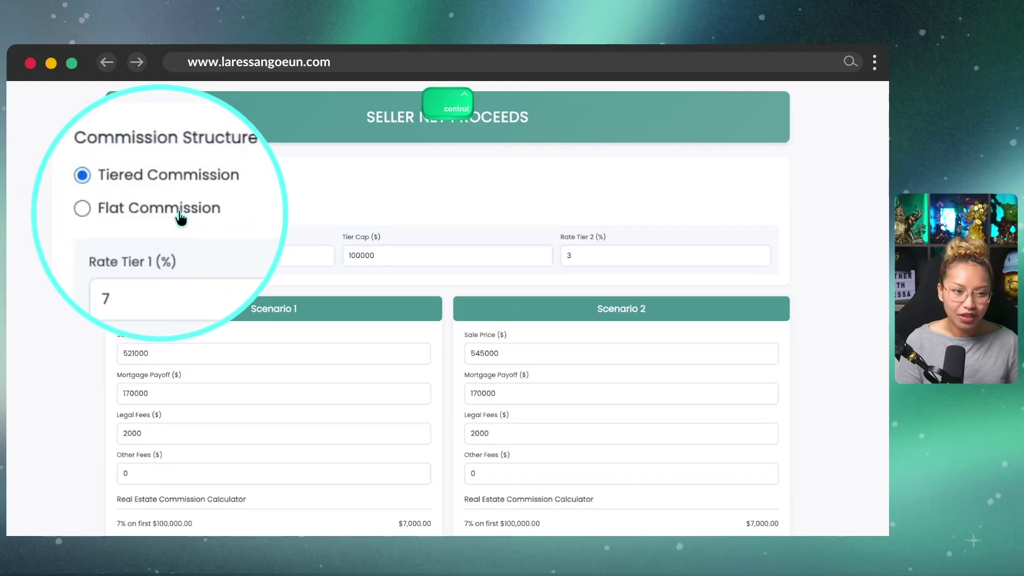
pyautogui.scroll(-1, 165, 223)
pyautogui.scroll(-2, 263, 222)
pyautogui.scroll(-3, 260, 219)
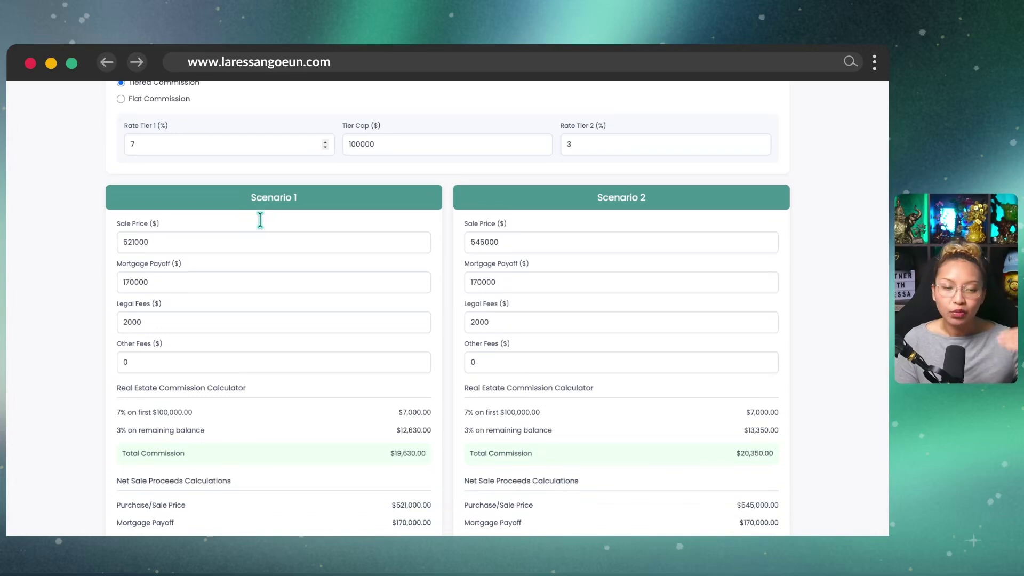
pyautogui.scroll(-1, 261, 227)
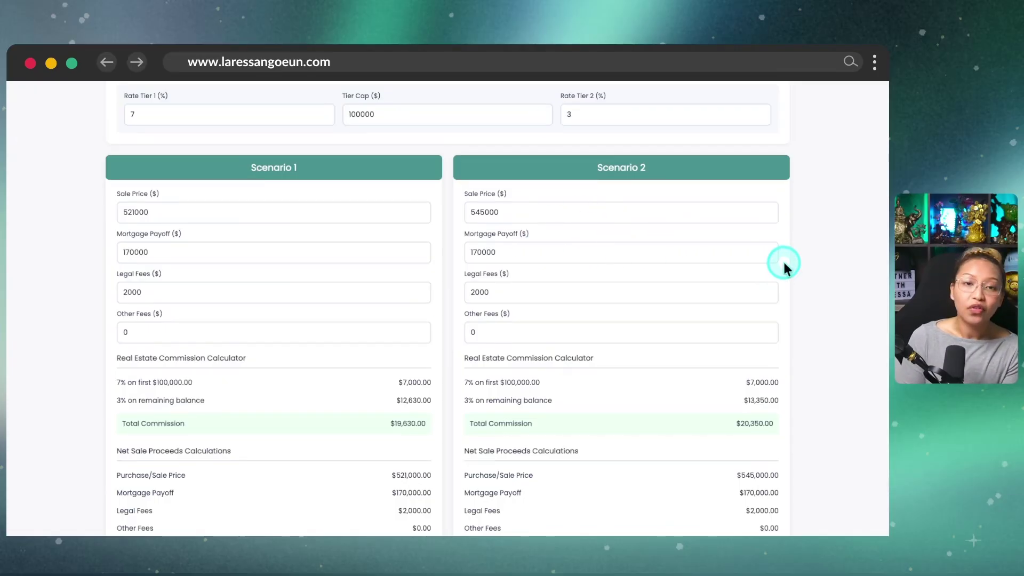
pyautogui.scroll(-1, 782, 262)
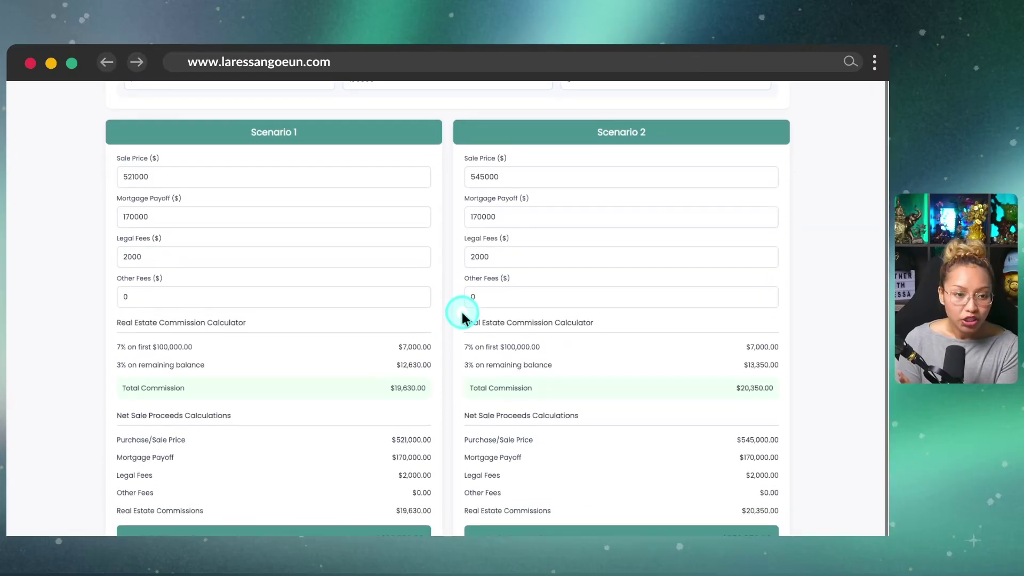
pyautogui.scroll(4, 437, 340)
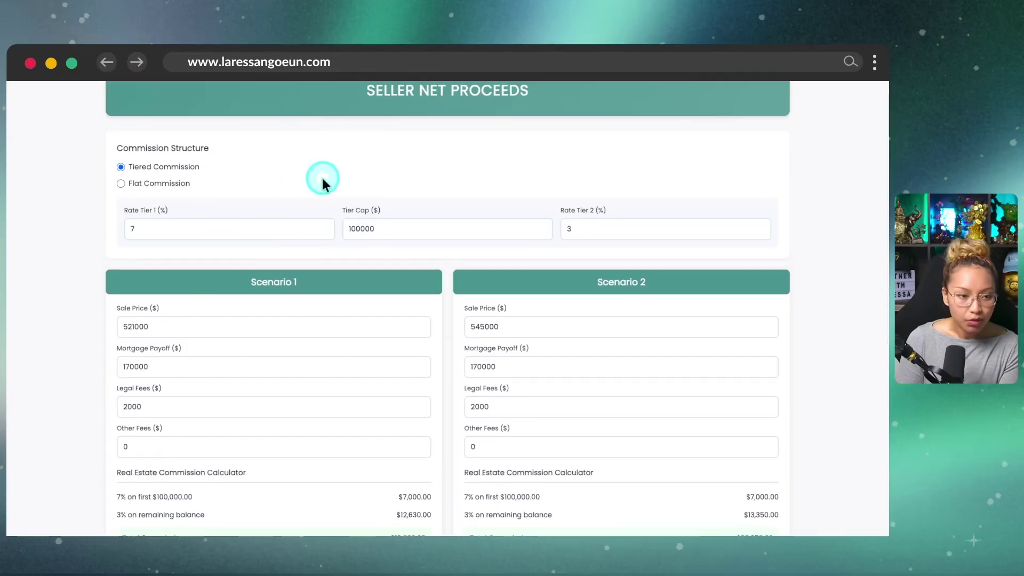
# Step: Return to flat commission and set the sale prices to 545000 and 568000
pyautogui.click(133, 185)
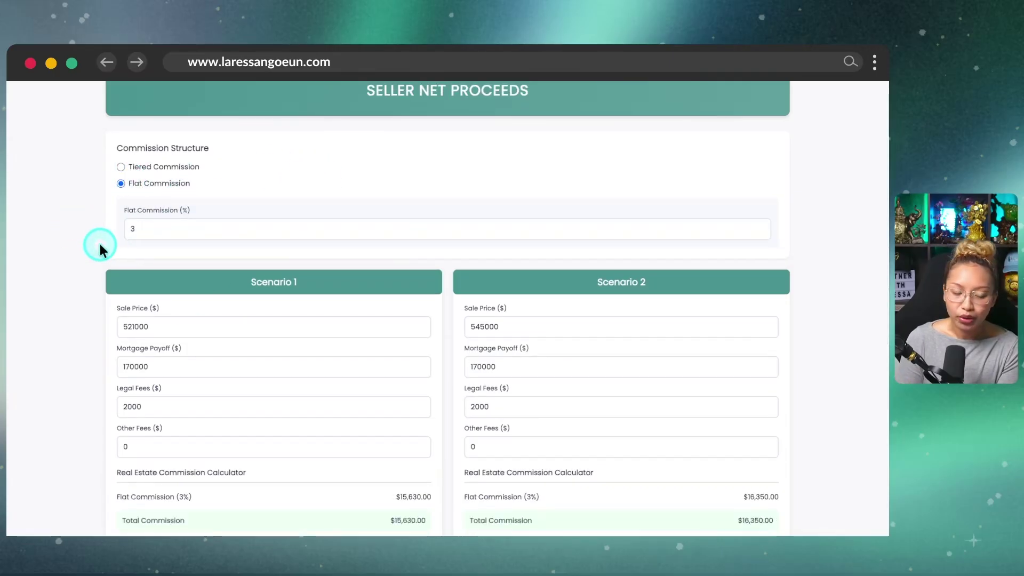
pyautogui.scroll(-4, 179, 232)
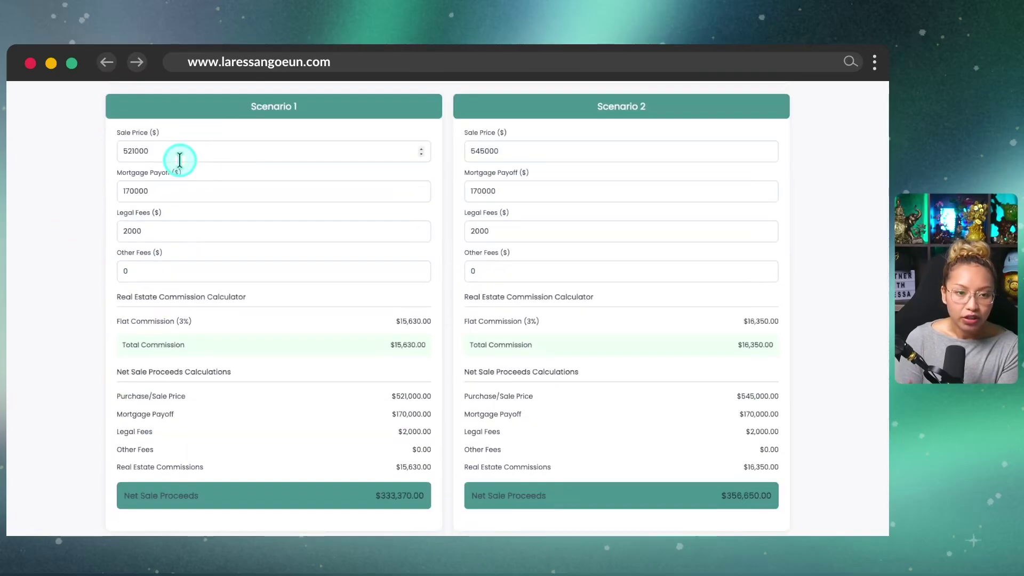
pyautogui.click(137, 152)
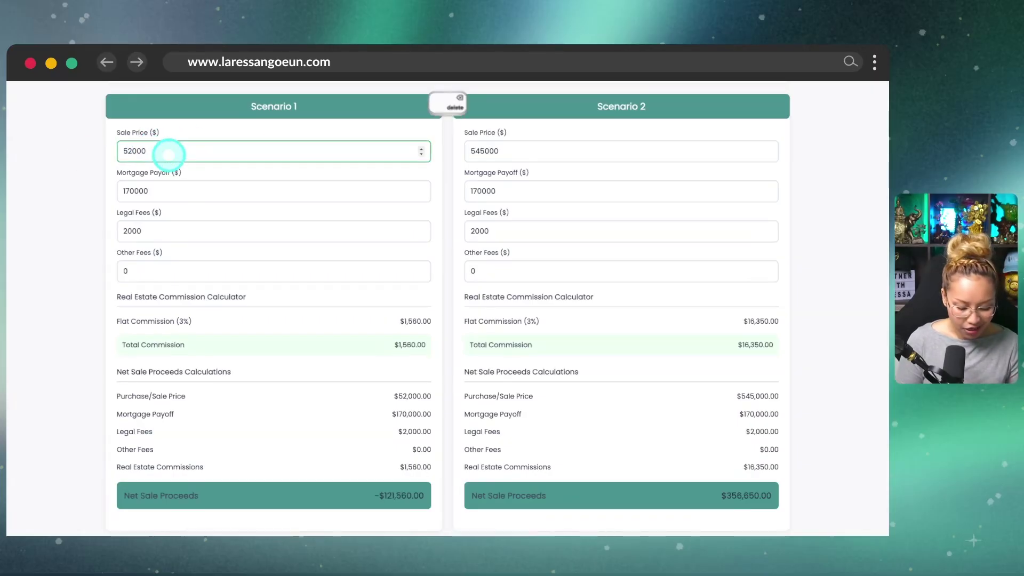
pyautogui.write('45')
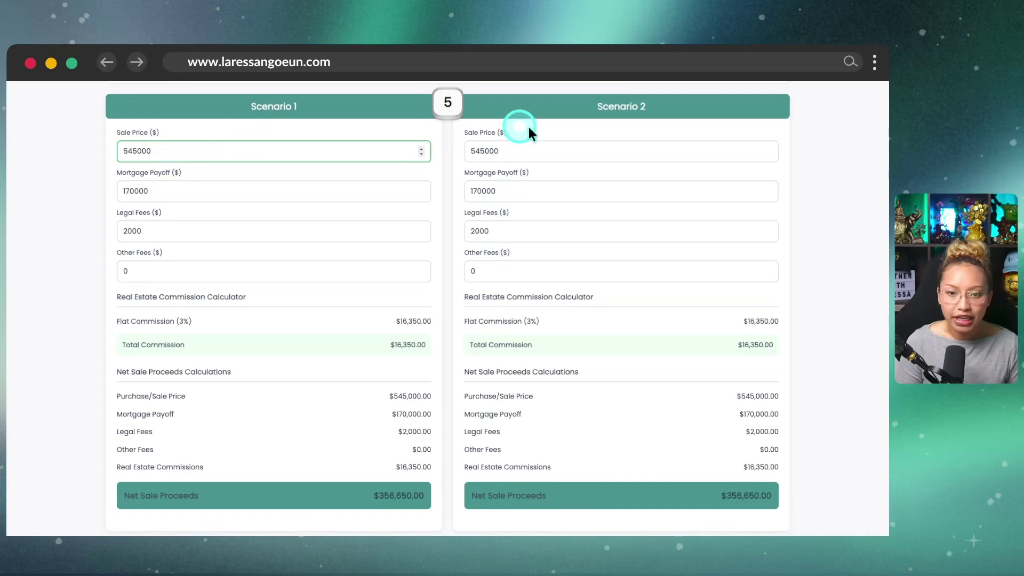
pyautogui.click(480, 151)
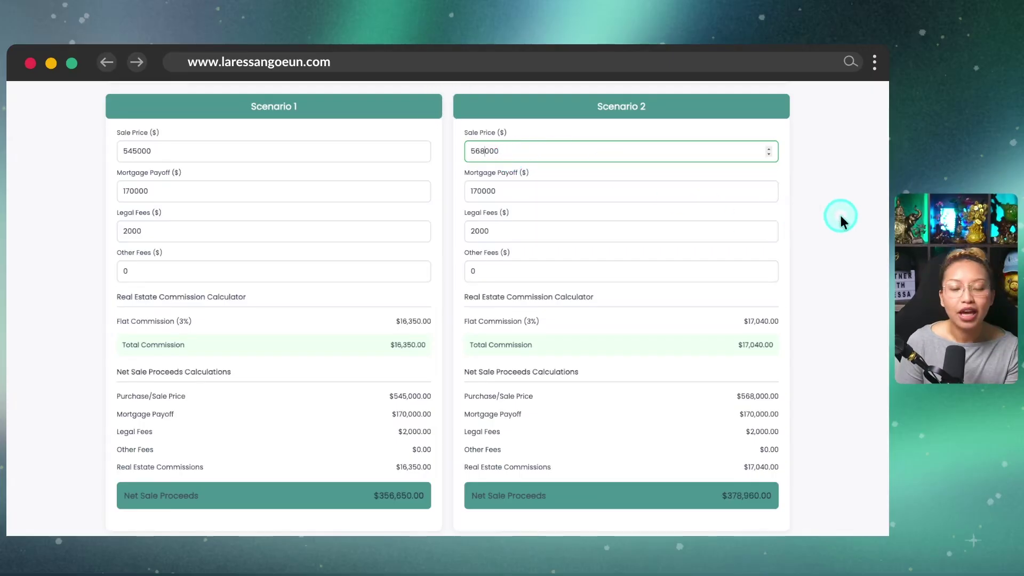
pyautogui.scroll(-2, 821, 261)
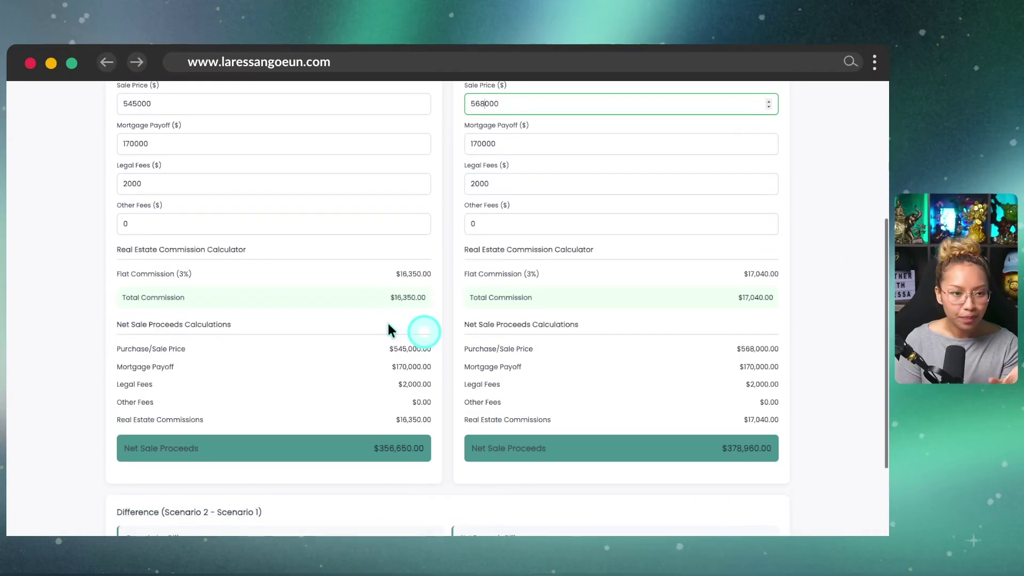
pyautogui.scroll(1, 282, 267)
pyautogui.click(288, 122)
# Step: Set the Mortgage Payoff in both scenarios to 200000
pyautogui.click(292, 162)
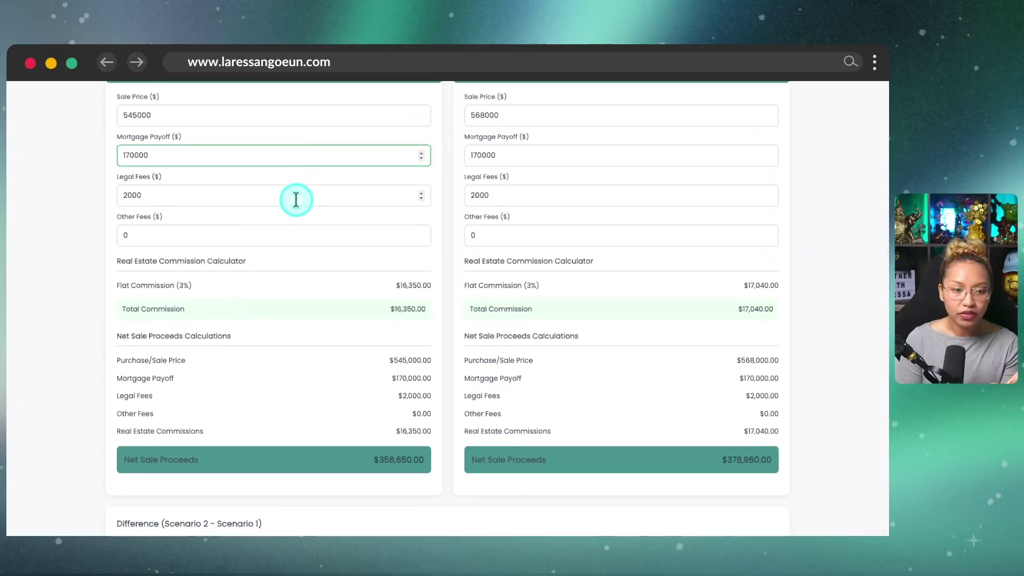
pyautogui.click(295, 235)
pyautogui.click(482, 151)
pyautogui.click(490, 201)
pyautogui.click(491, 231)
pyautogui.click(131, 155)
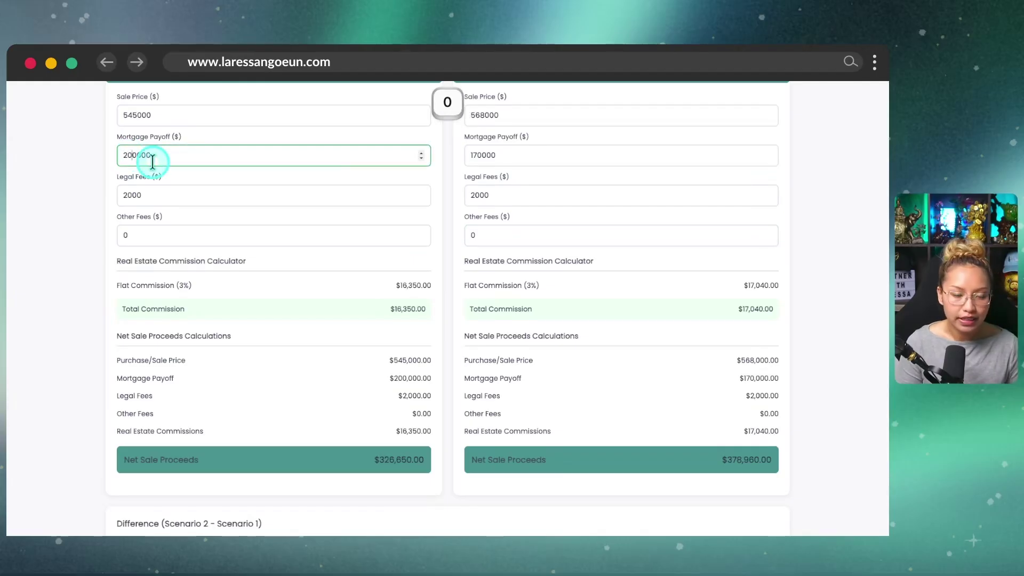
pyautogui.scroll(1, 153, 162)
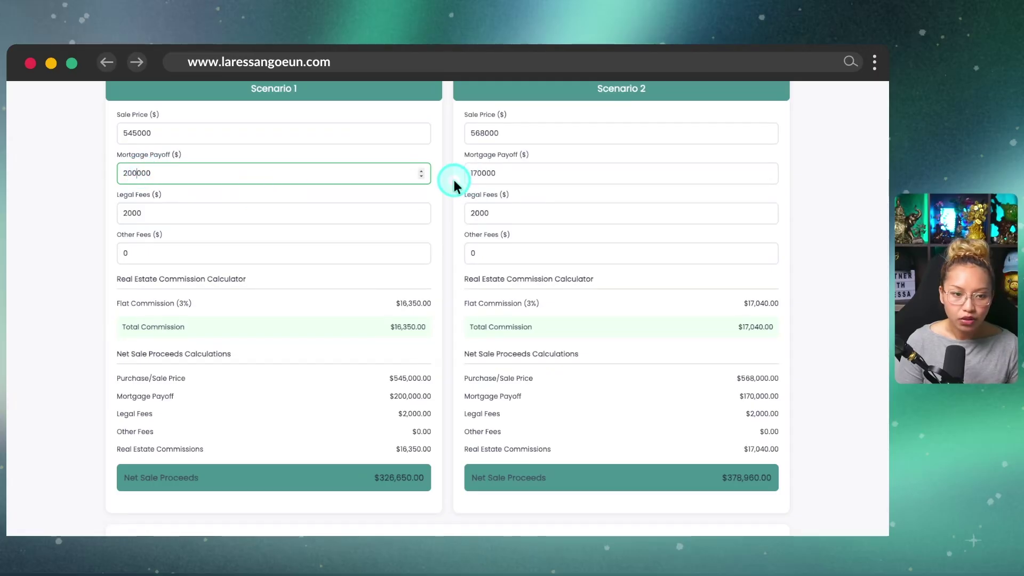
pyautogui.click(468, 171)
pyautogui.press('super+a')
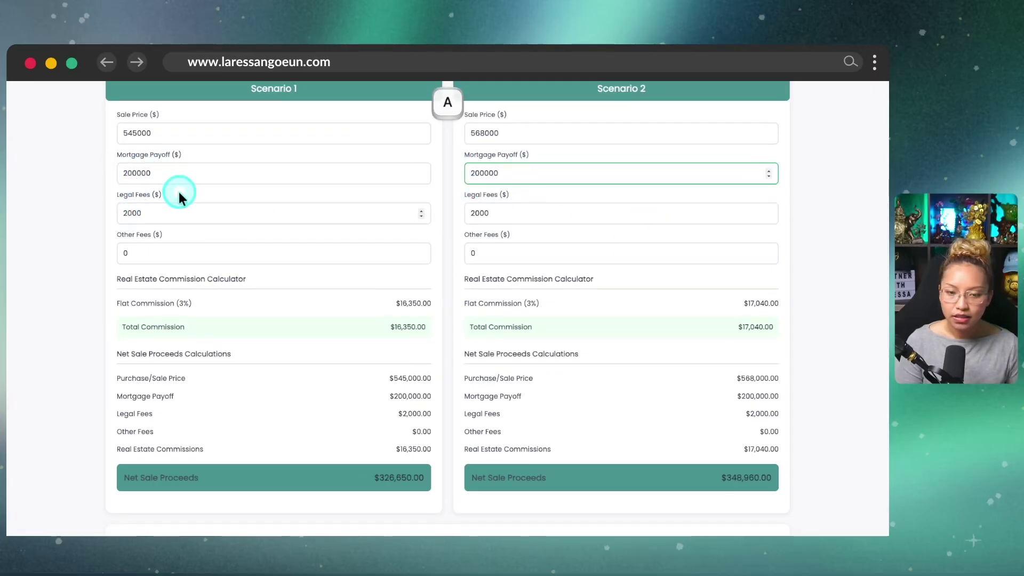
# Step: Set Other Fees to 100 in both scenarios, netting $326,550.00 and $348,860.00
pyautogui.scroll(-1, 543, 243)
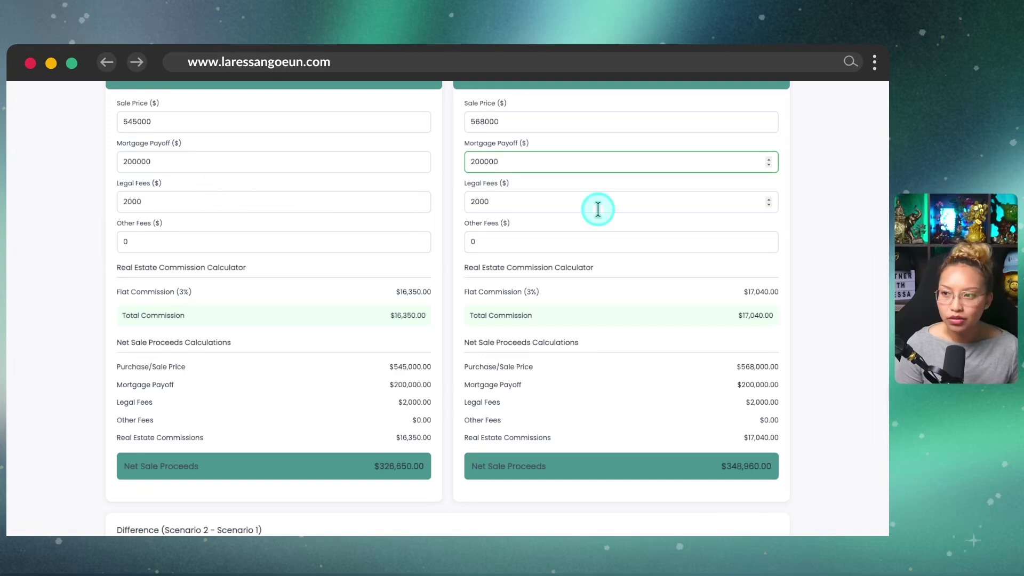
pyautogui.doubleClick(128, 241)
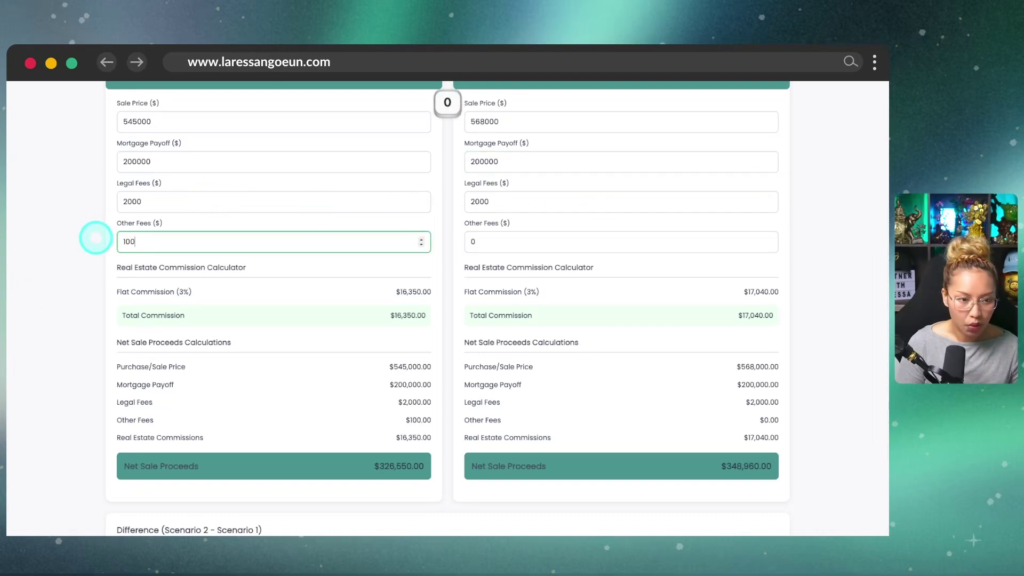
pyautogui.doubleClick(496, 242)
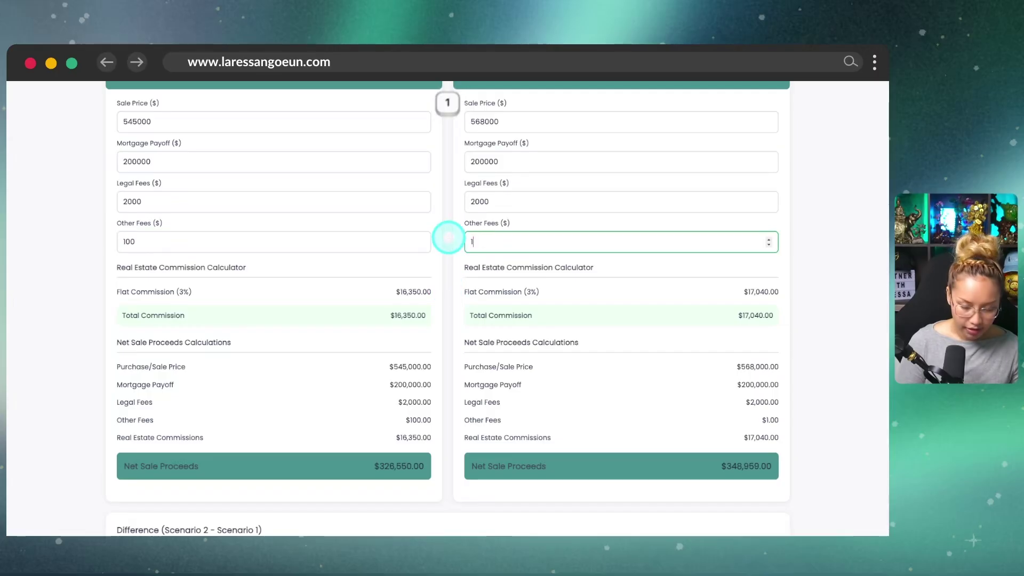
pyautogui.click(852, 294)
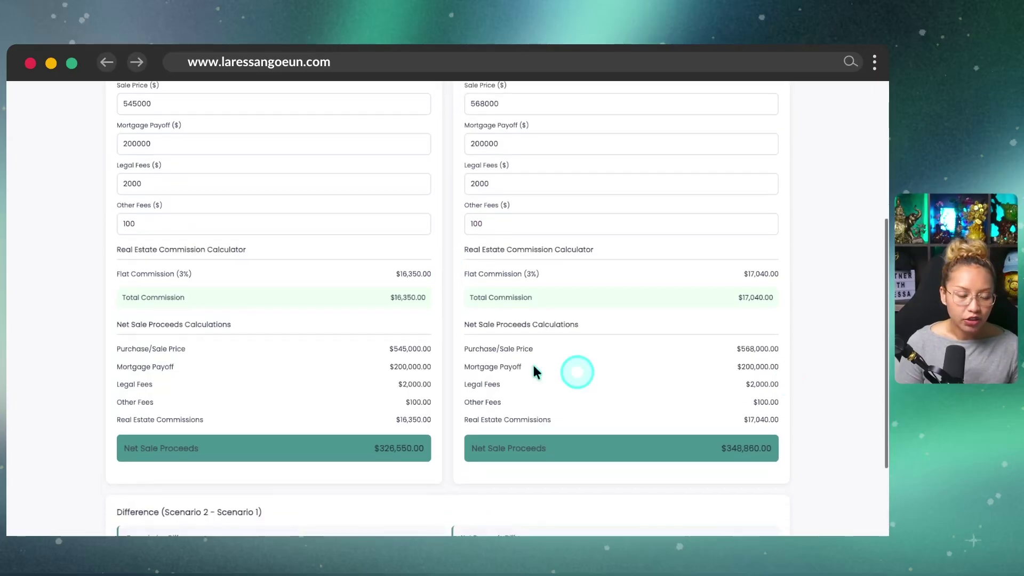
pyautogui.scroll(-1, 360, 278)
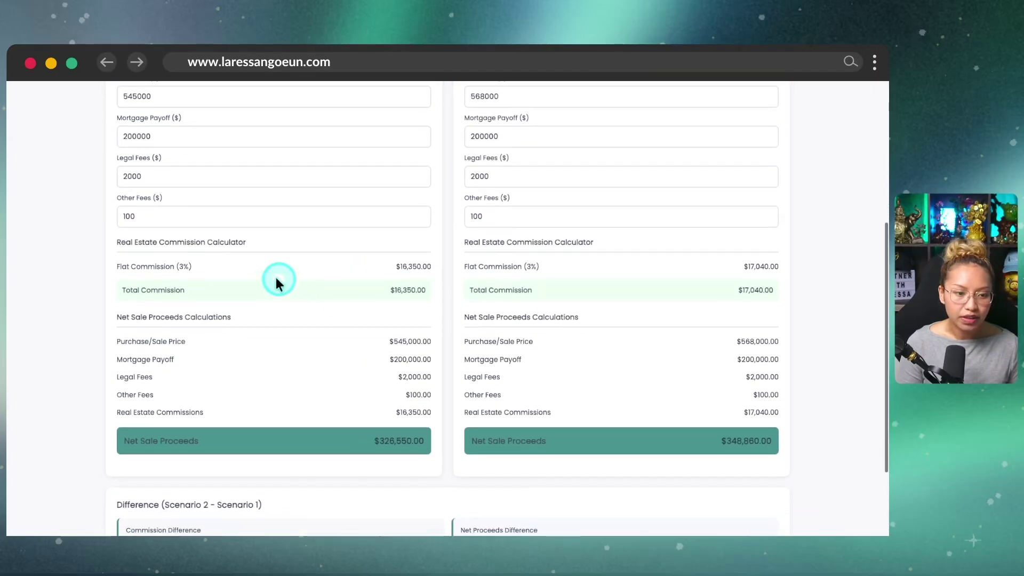
pyautogui.scroll(-1, 291, 303)
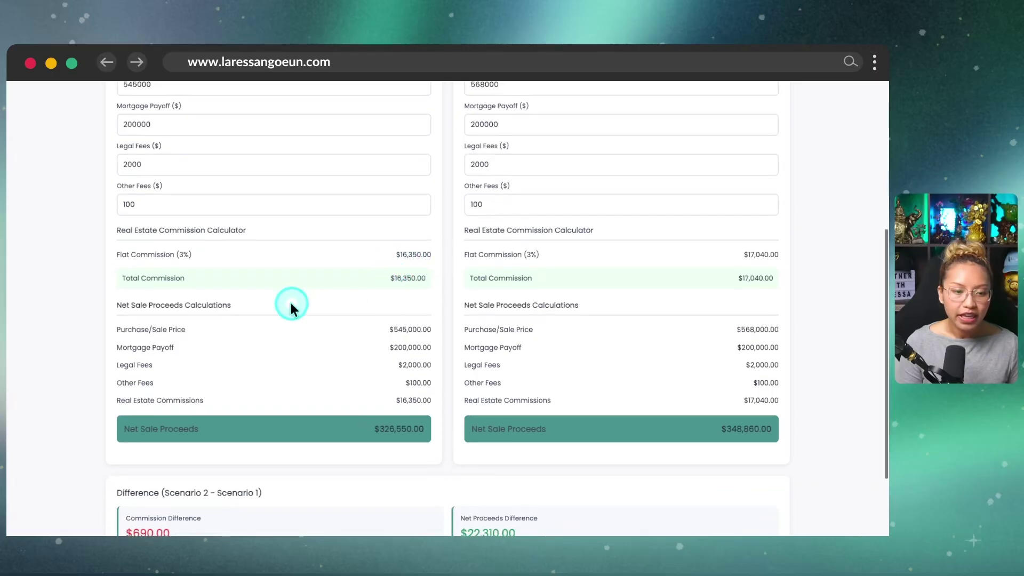
pyautogui.scroll(-3, 292, 303)
pyautogui.press('ctrl')
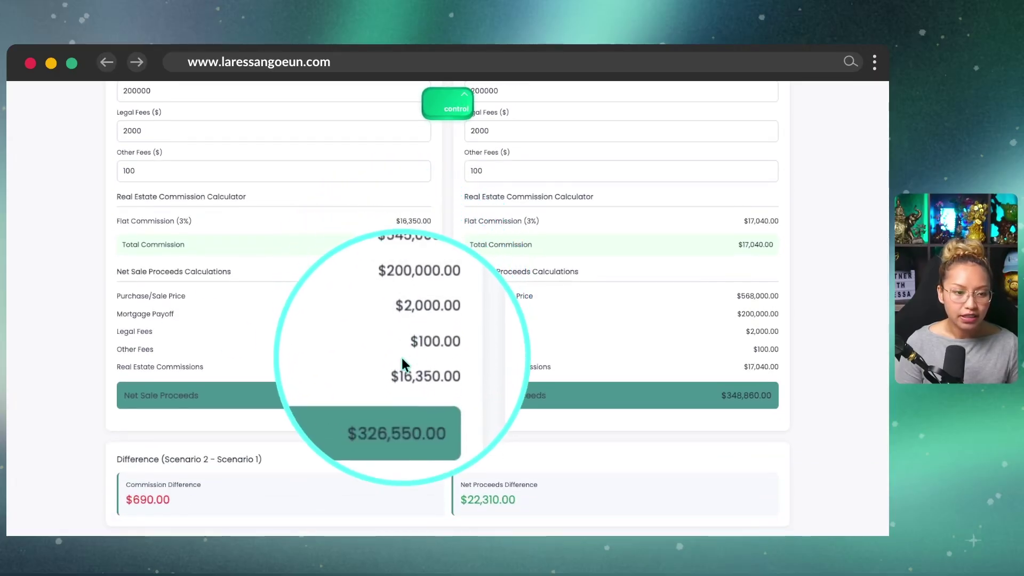
pyautogui.scroll(-2, 393, 356)
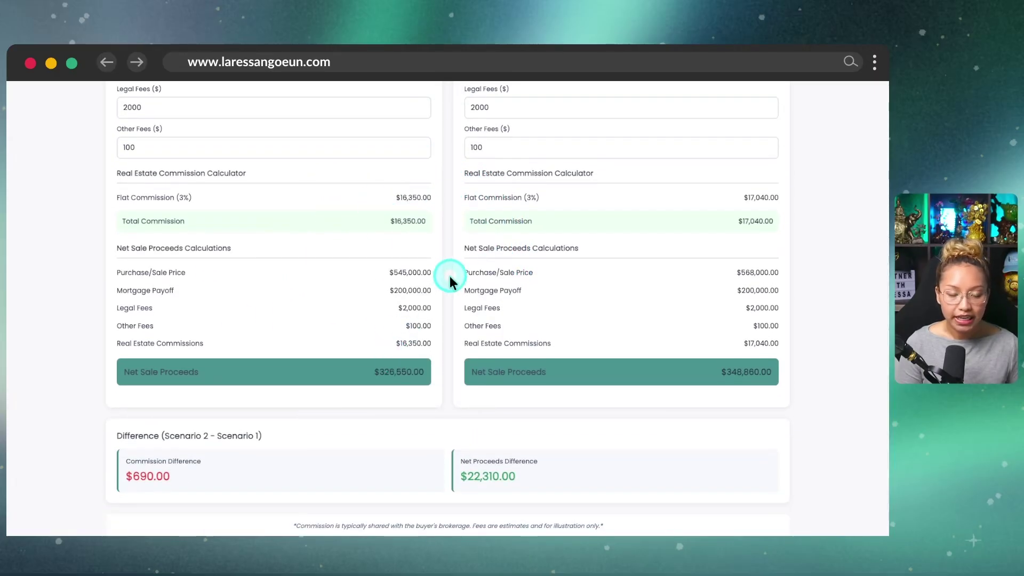
pyautogui.scroll(10, 447, 286)
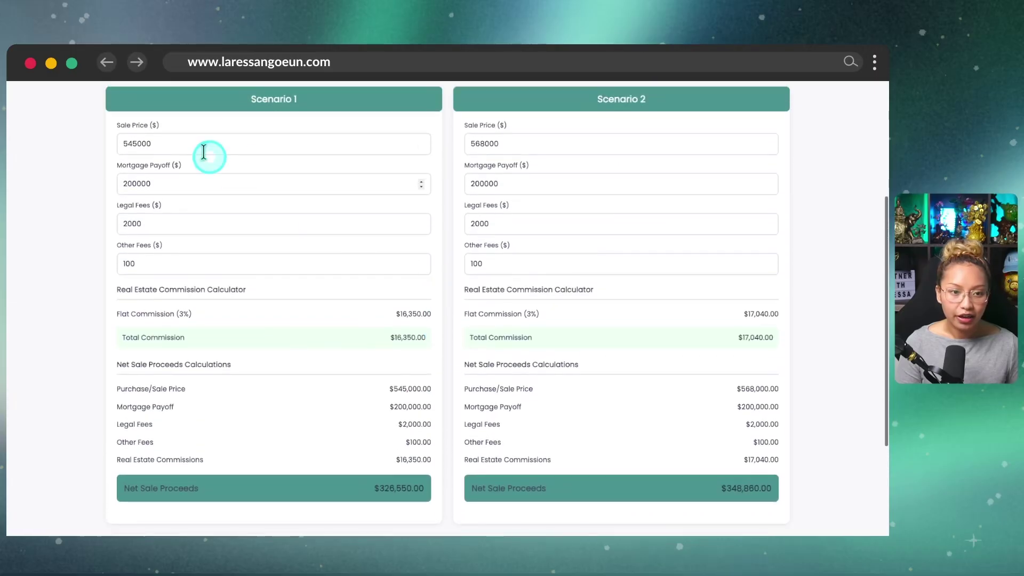
pyautogui.scroll(3, 213, 149)
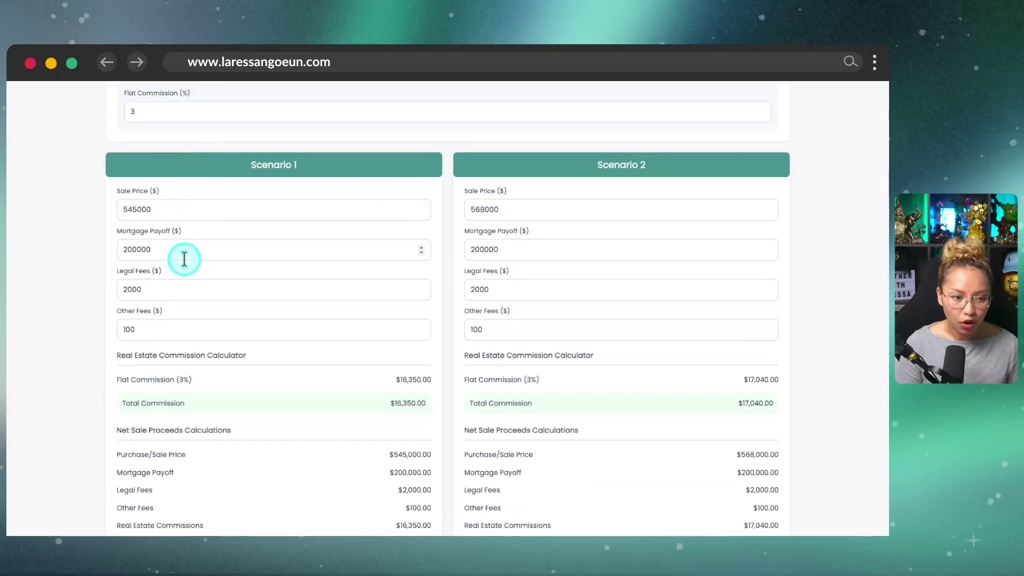
pyautogui.scroll(-5, 250, 325)
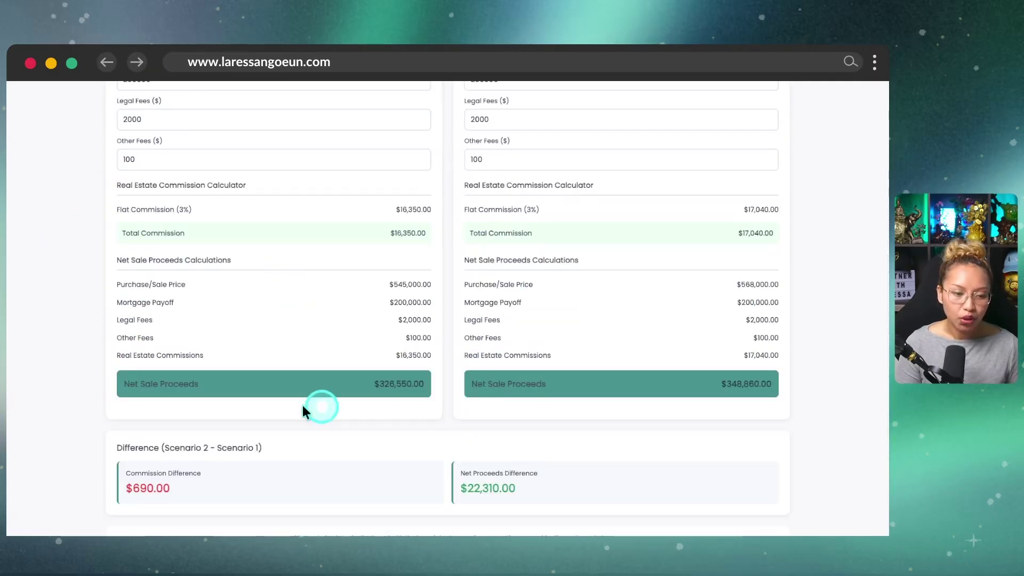
pyautogui.scroll(-2, 367, 389)
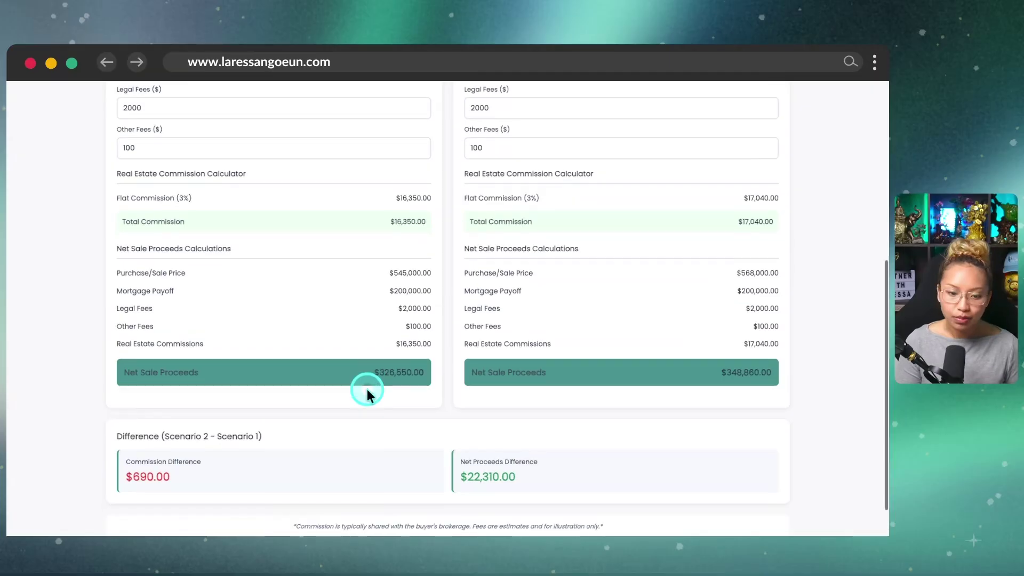
pyautogui.scroll(-1, 332, 450)
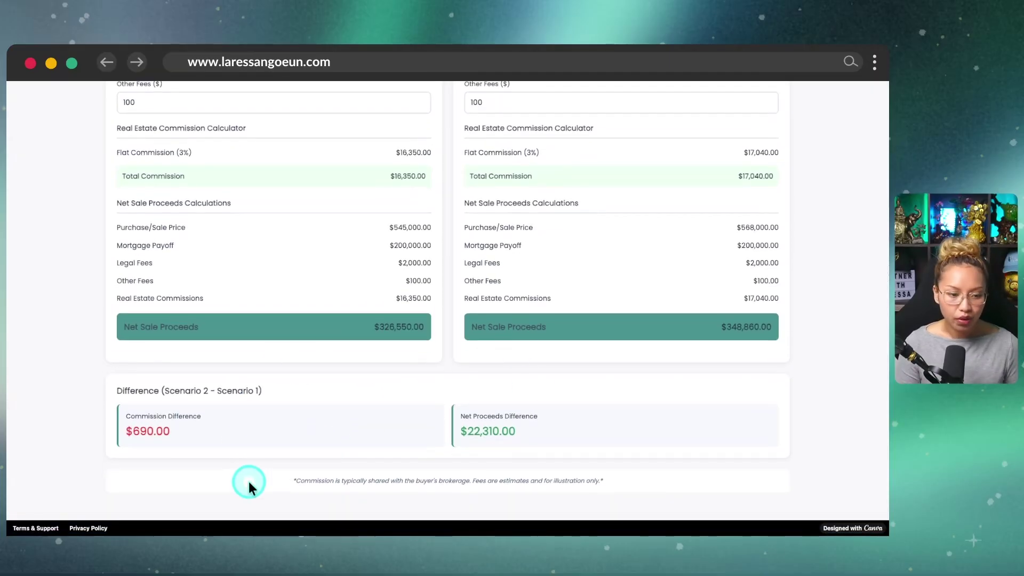
pyautogui.scroll(1, 267, 464)
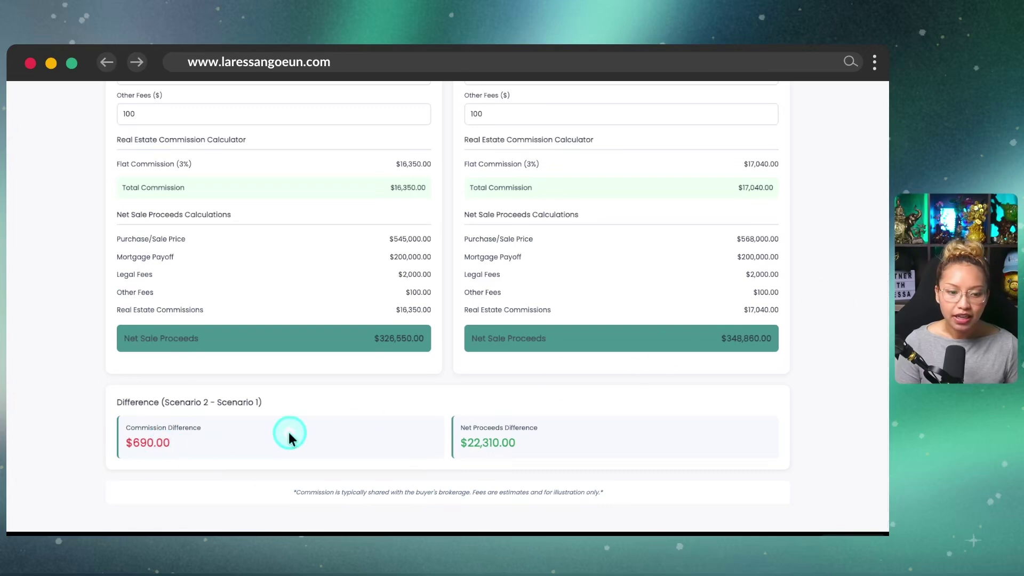
pyautogui.scroll(2, 287, 436)
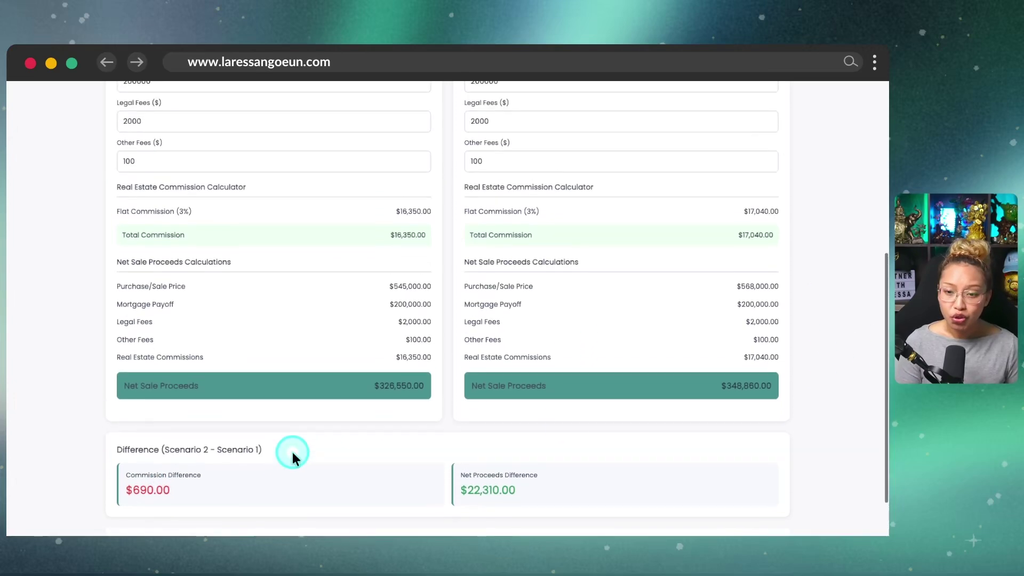
pyautogui.scroll(2, 709, 213)
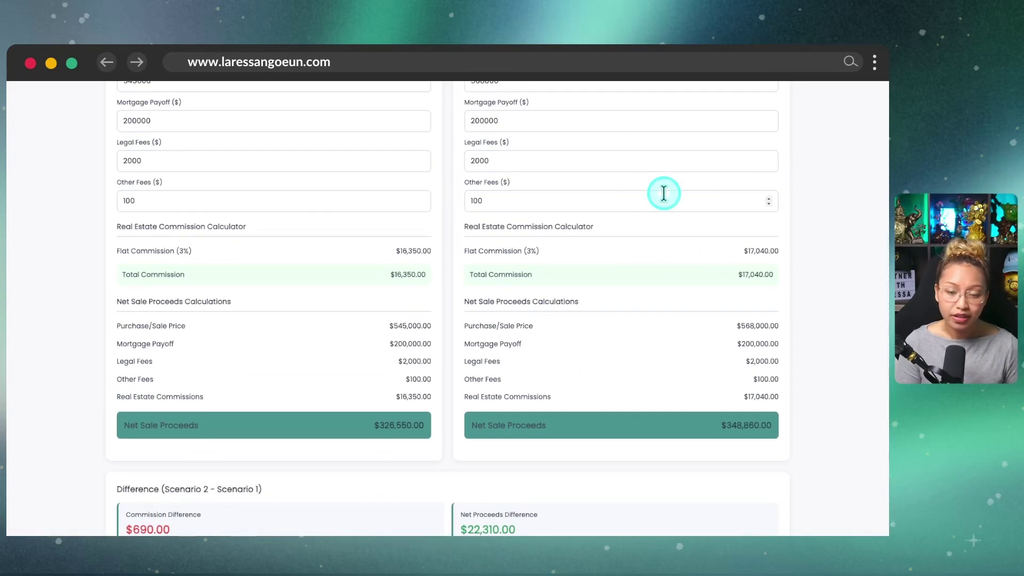
pyautogui.scroll(-1, 746, 279)
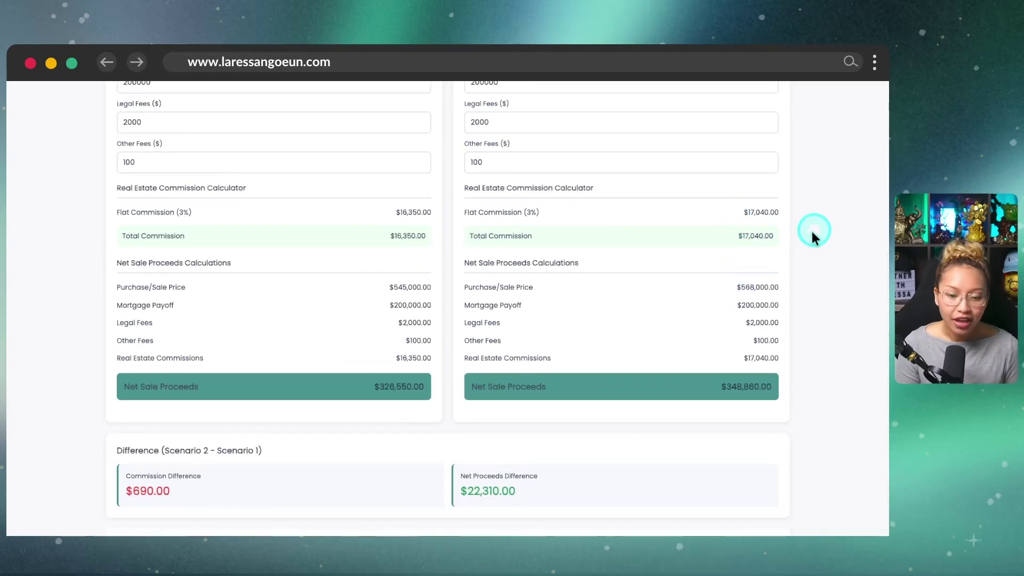
pyautogui.scroll(-1, 507, 497)
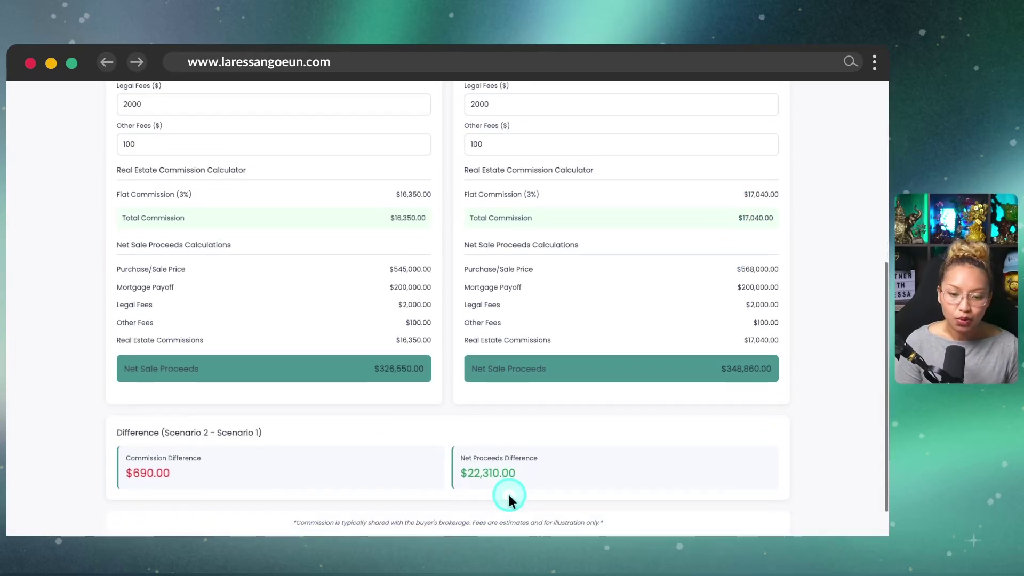
pyautogui.press('ctrl')
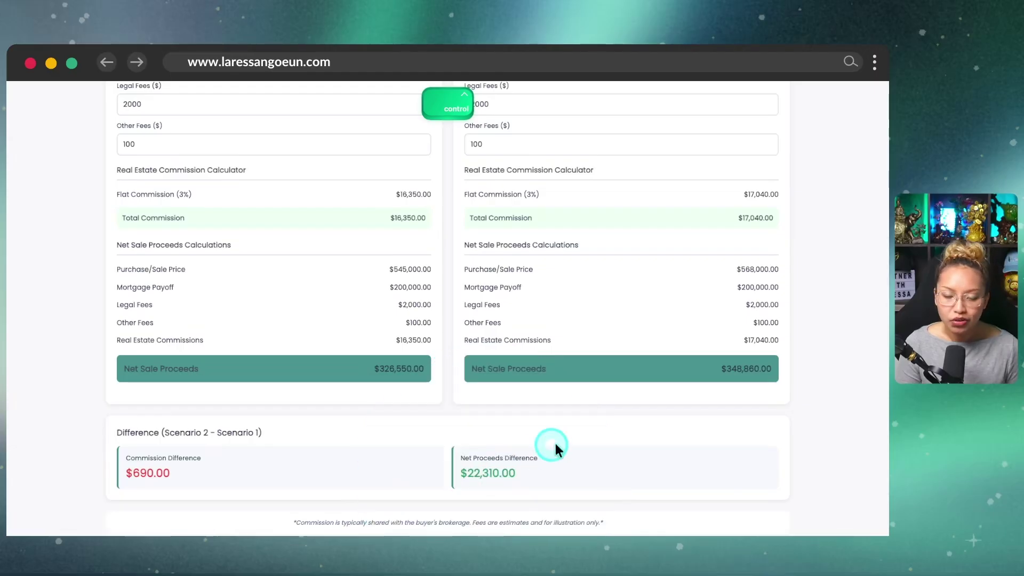
pyautogui.scroll(6, 582, 437)
pyautogui.scroll(1, 577, 434)
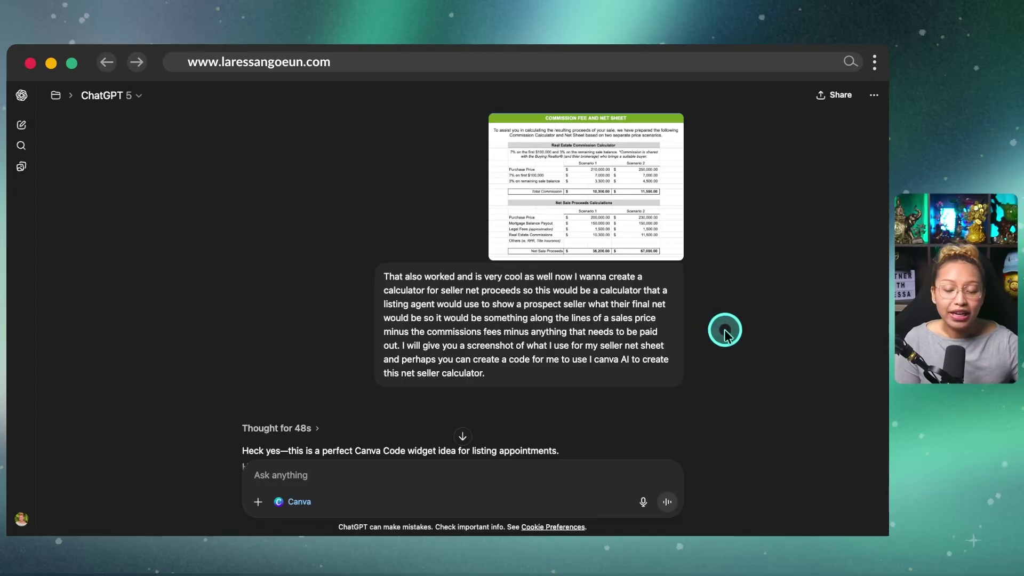
# Step: Copy ChatGPT's generated Canva Code prompt for the two-scenario Seller Net Proceeds Calculator
pyautogui.scroll(-1, 720, 336)
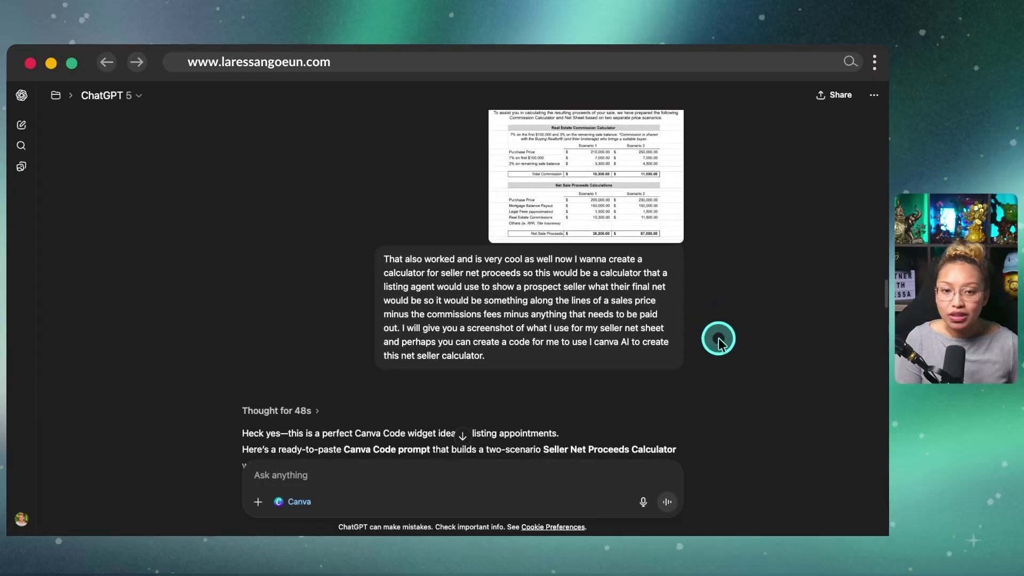
pyautogui.scroll(-3, 712, 338)
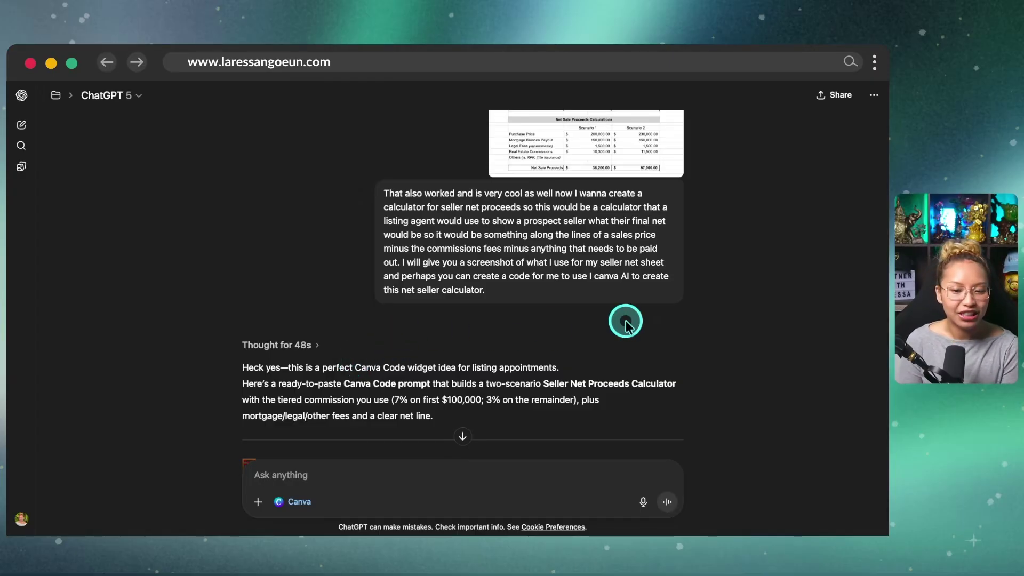
pyautogui.scroll(-3, 629, 315)
pyautogui.scroll(-3, 725, 335)
pyautogui.scroll(-2, 480, 354)
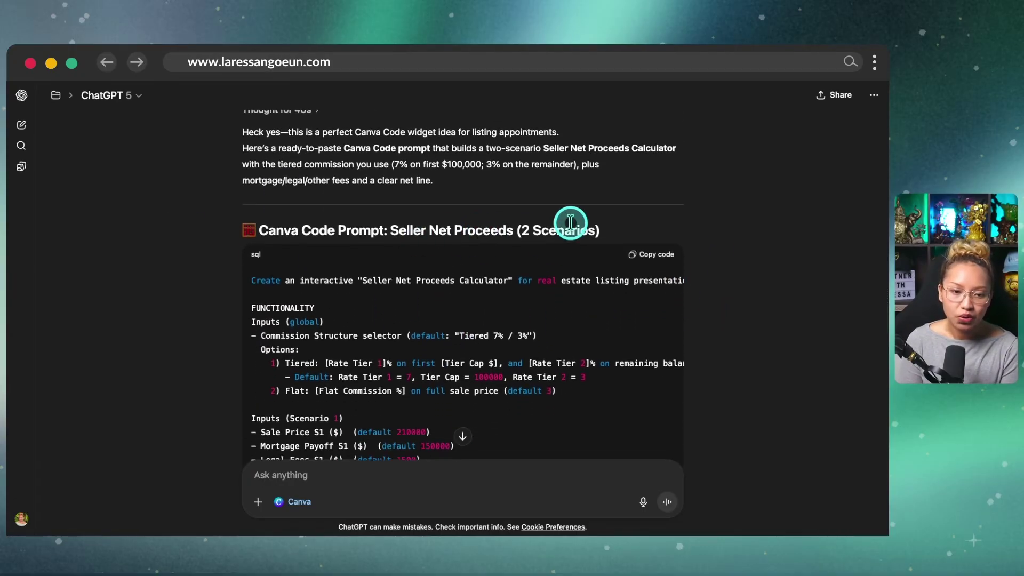
pyautogui.scroll(1, 598, 272)
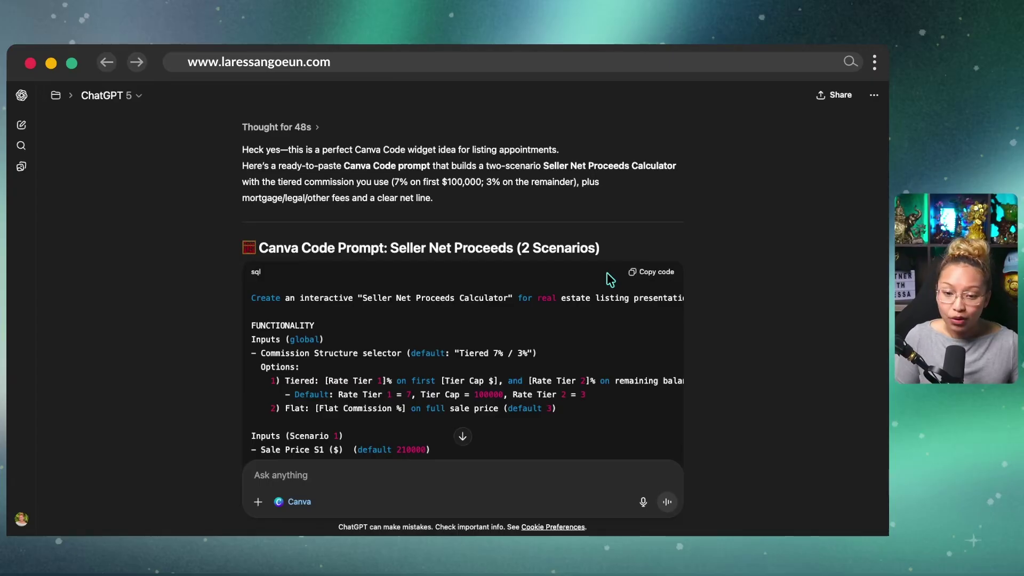
pyautogui.scroll(-1, 610, 280)
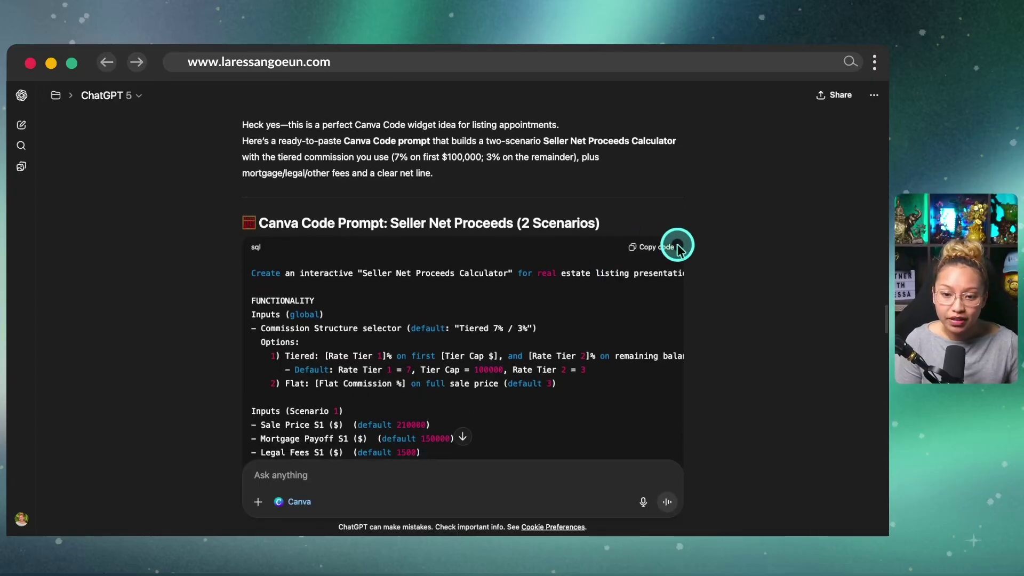
pyautogui.click(654, 254)
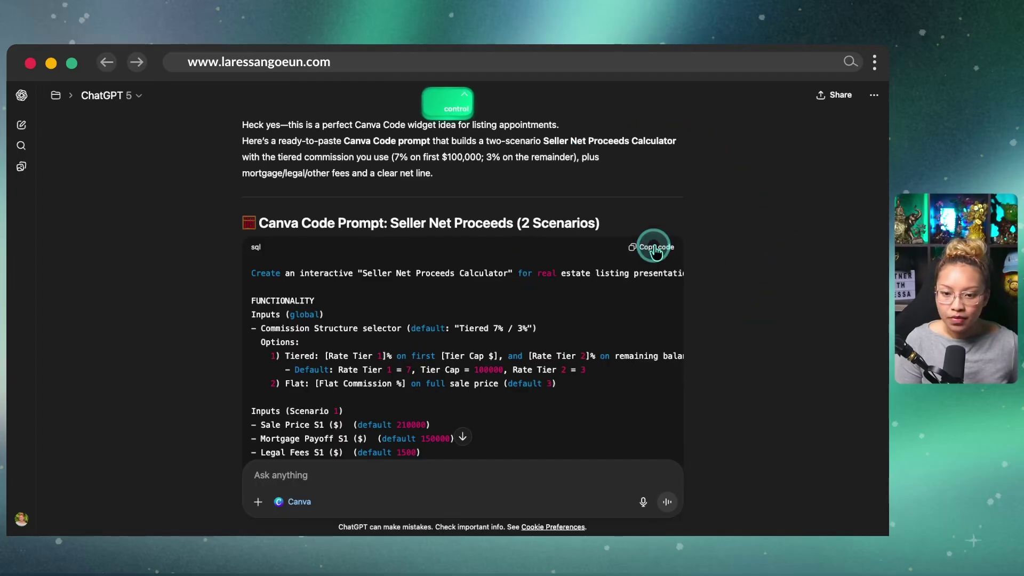
pyautogui.scroll(-1, 736, 285)
pyautogui.scroll(-7, 736, 285)
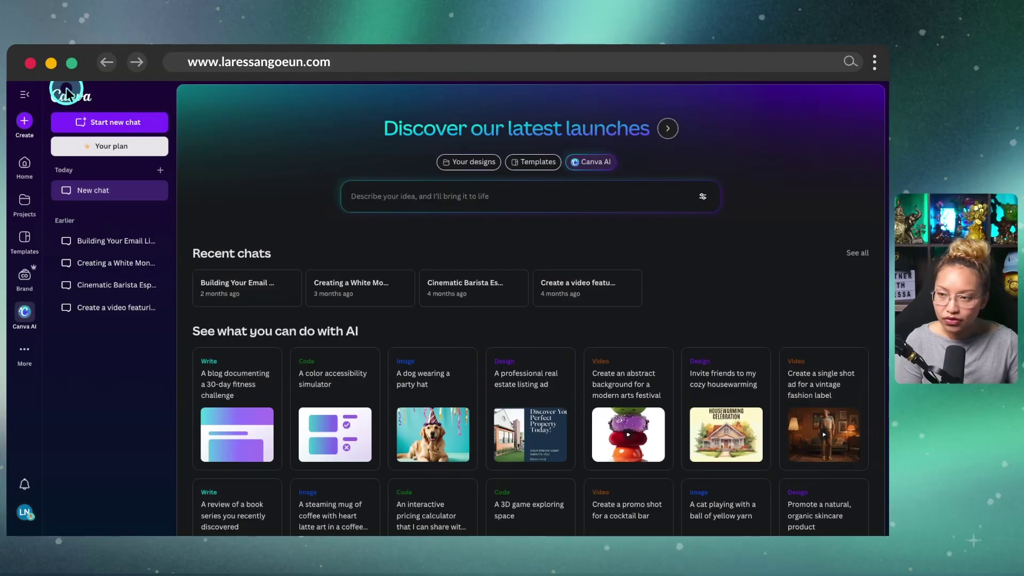
# Step: Paste the calculator prompt into Canva AI in Code mode and send it
pyautogui.press('ctrl')
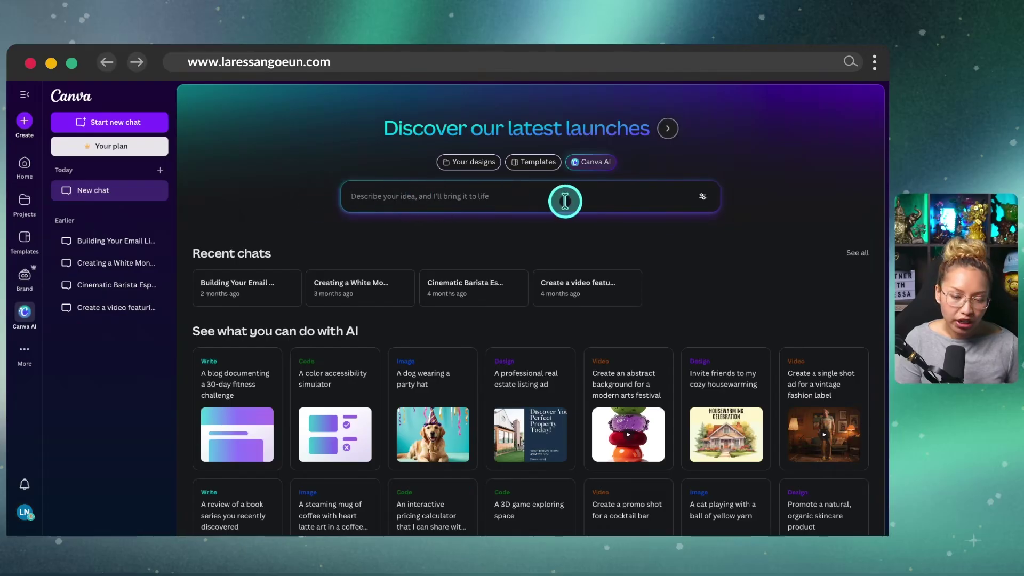
pyautogui.click(531, 196)
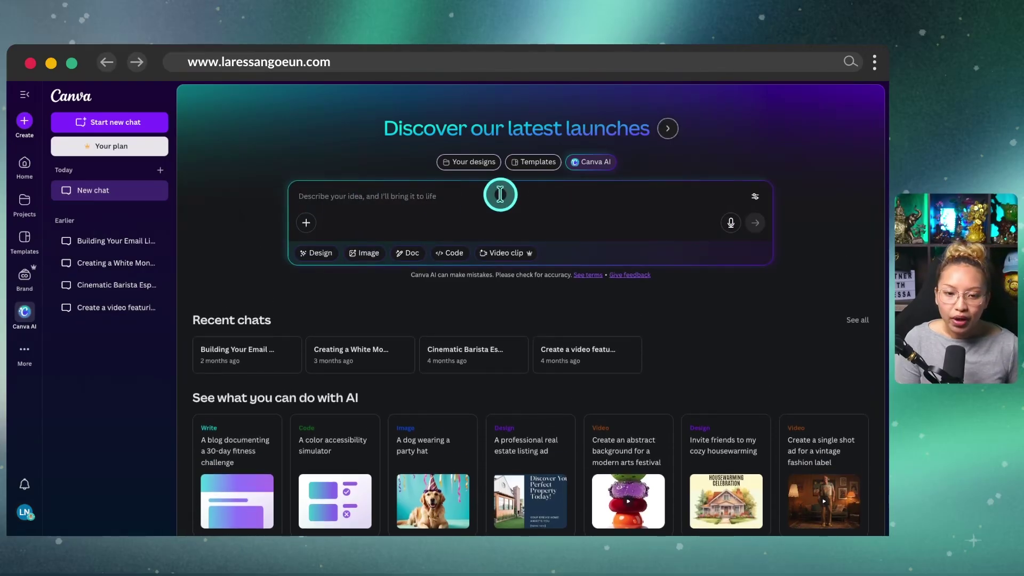
pyautogui.press('ctrl')
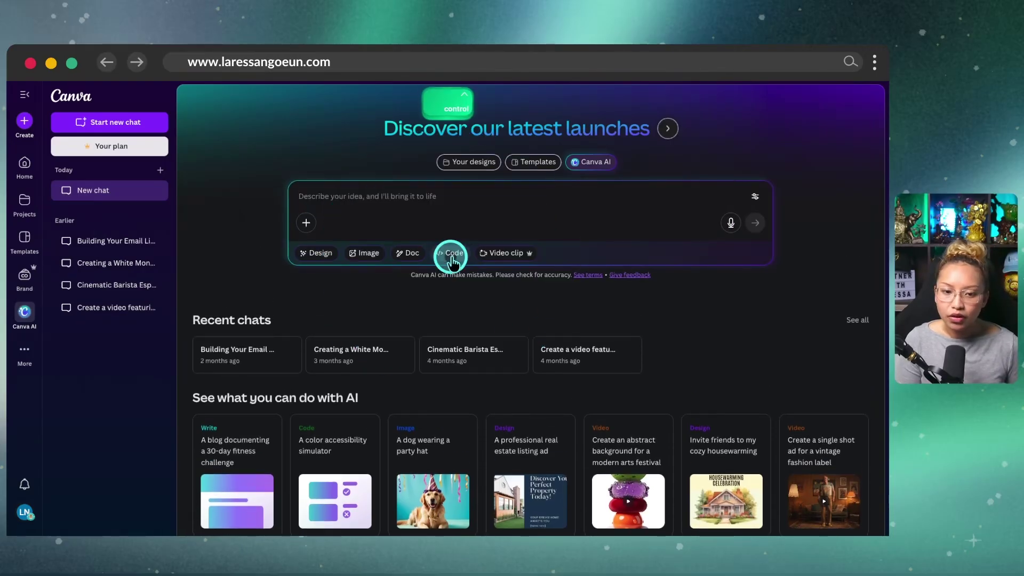
pyautogui.click(452, 256)
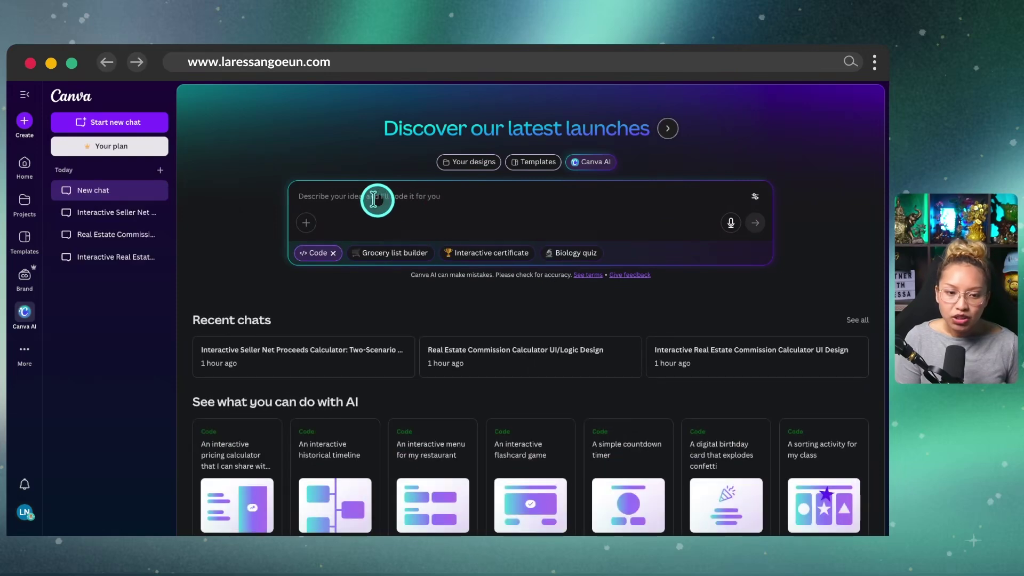
pyautogui.press('super+v')
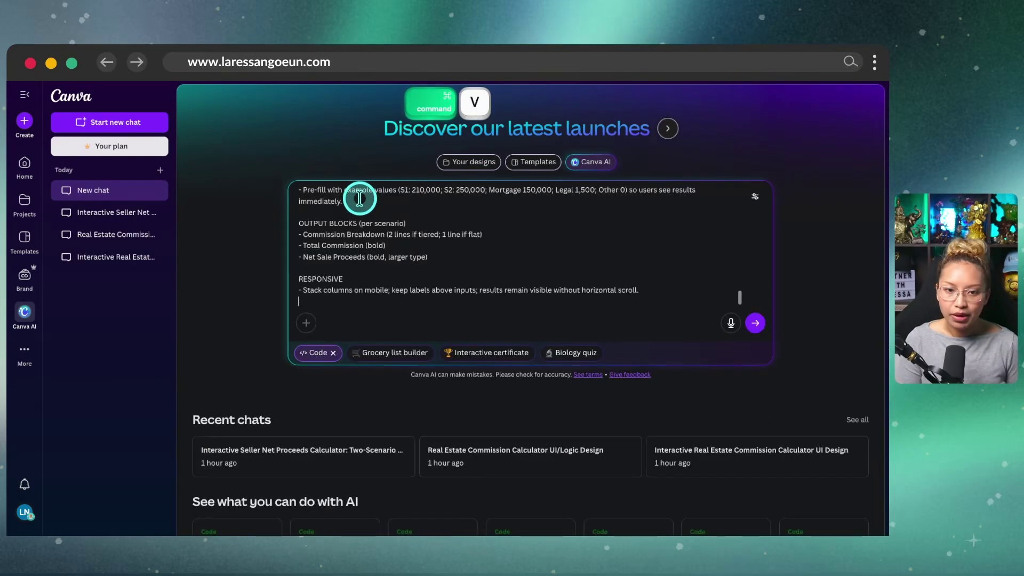
pyautogui.scroll(10, 443, 219)
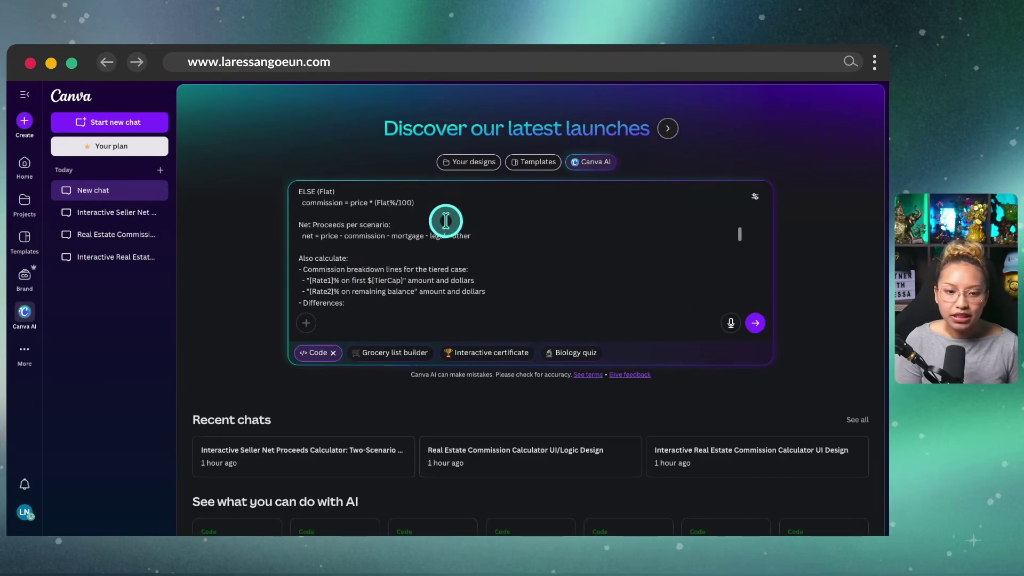
pyautogui.scroll(-10, 461, 237)
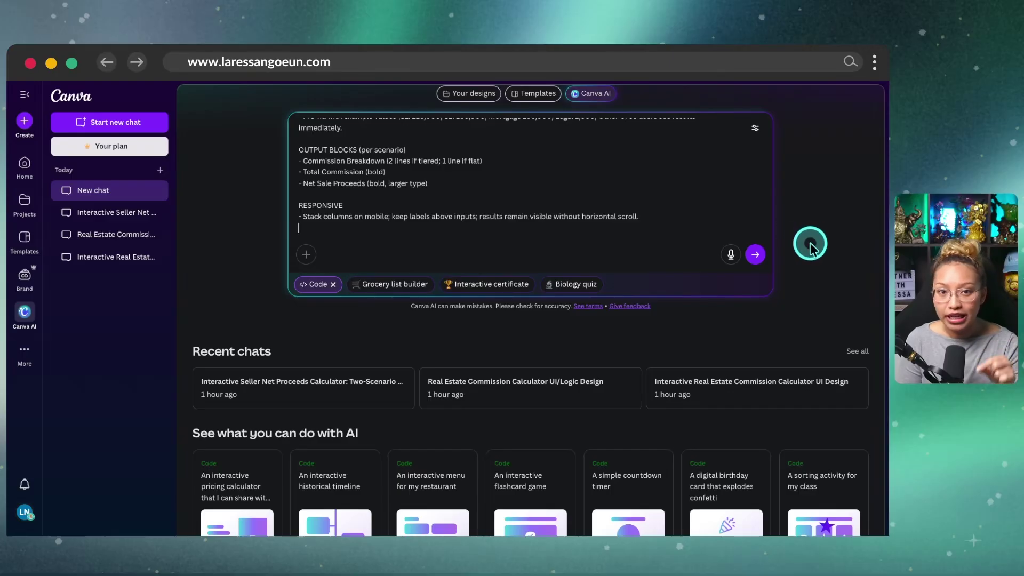
pyautogui.scroll(1, 810, 248)
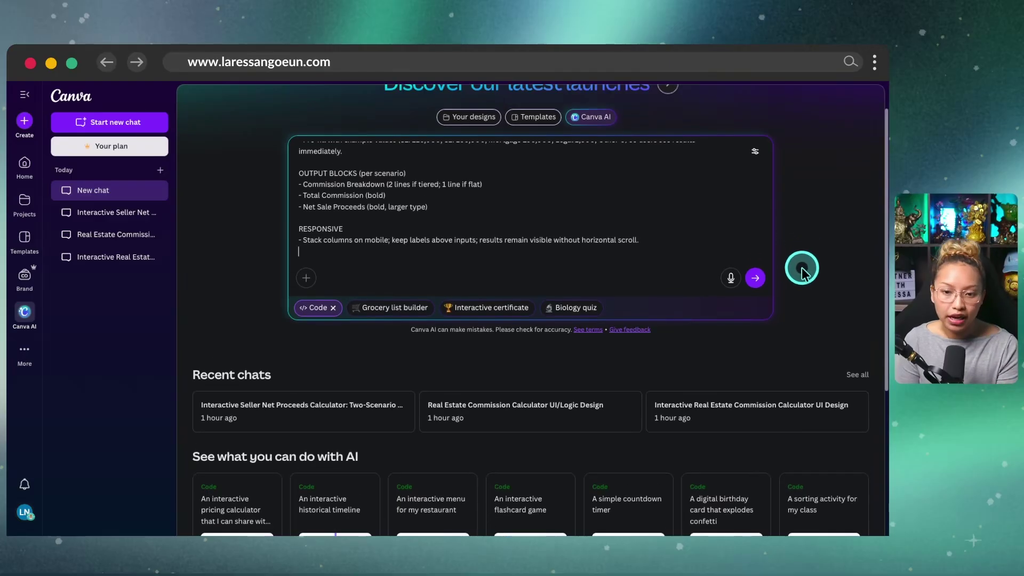
pyautogui.click(759, 279)
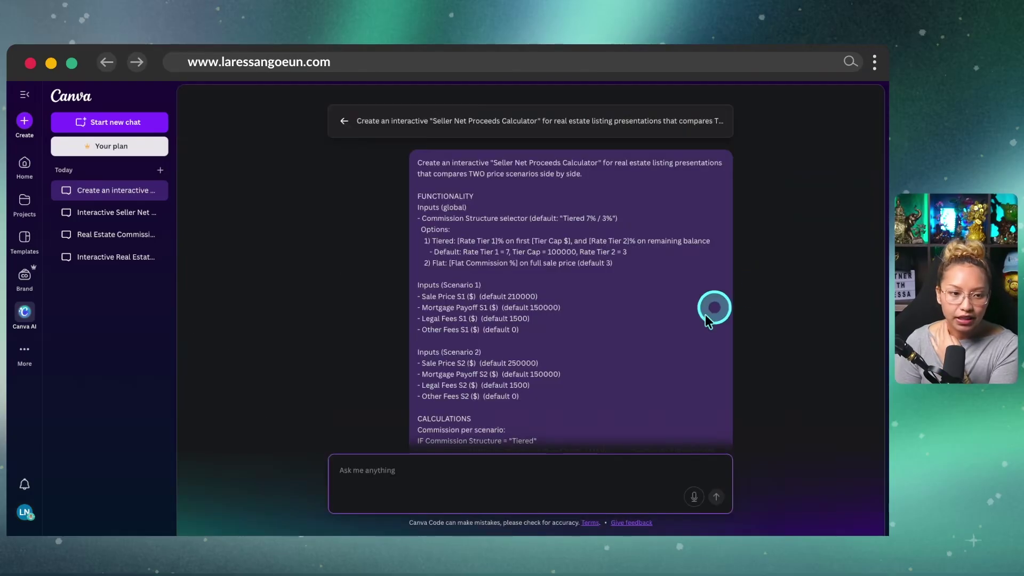
# Step: Let Canva Code generate Version 1 of the calculator with tiered 7%/3% commission and two scenarios
pyautogui.scroll(-15, 759, 343)
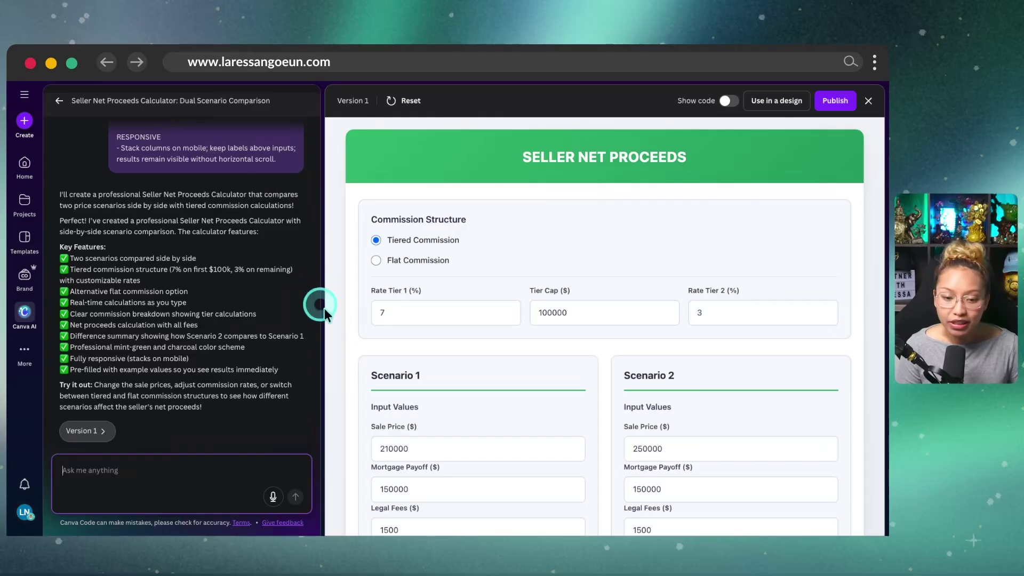
pyautogui.scroll(-5, 473, 328)
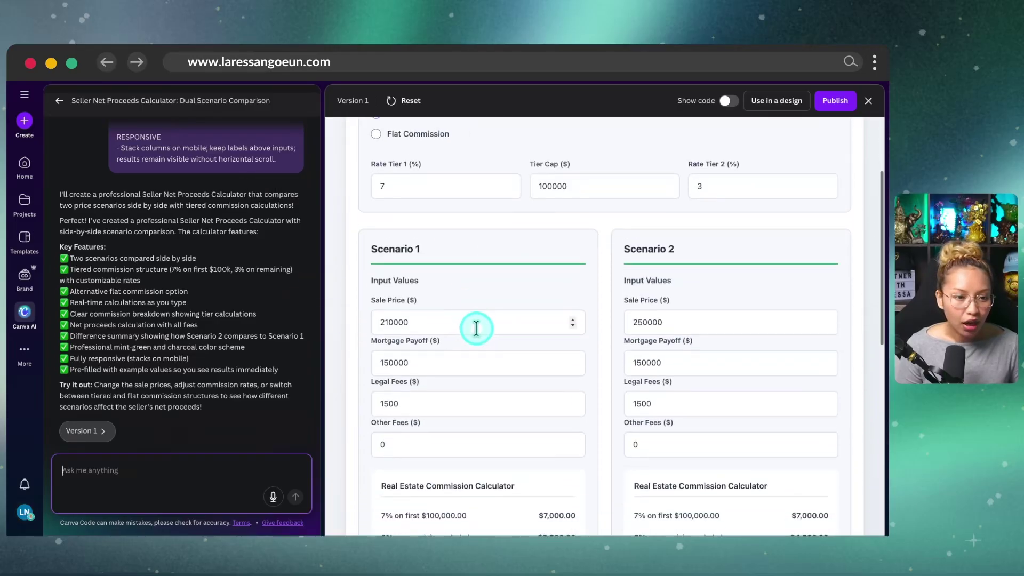
pyautogui.scroll(2, 299, 304)
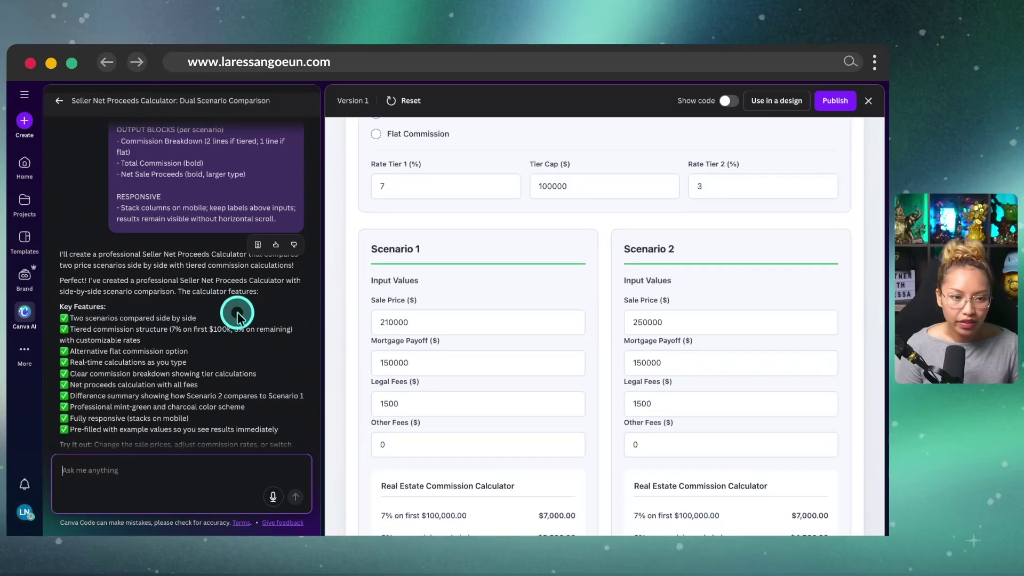
pyautogui.scroll(-2, 236, 326)
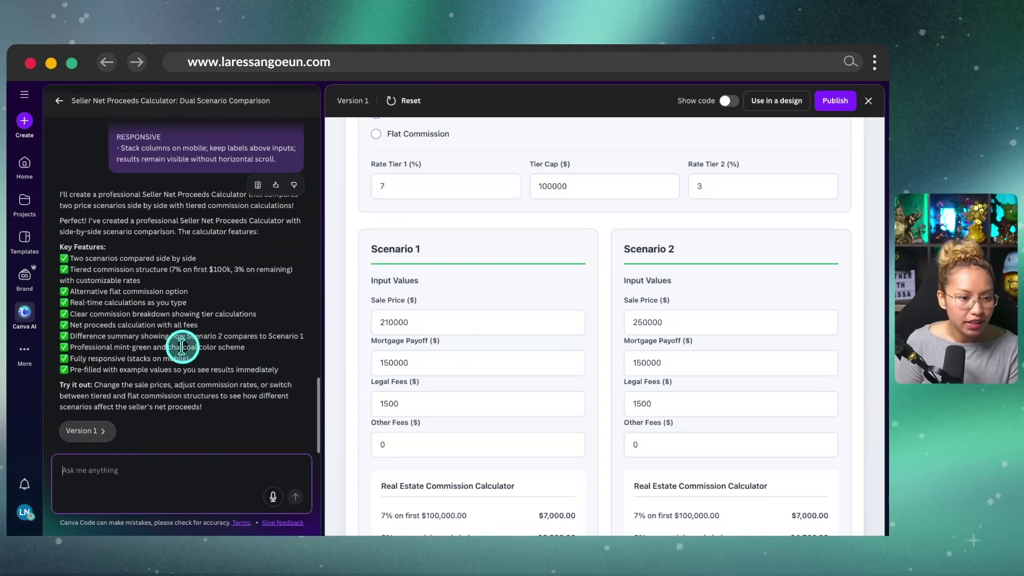
pyautogui.scroll(-1, 160, 362)
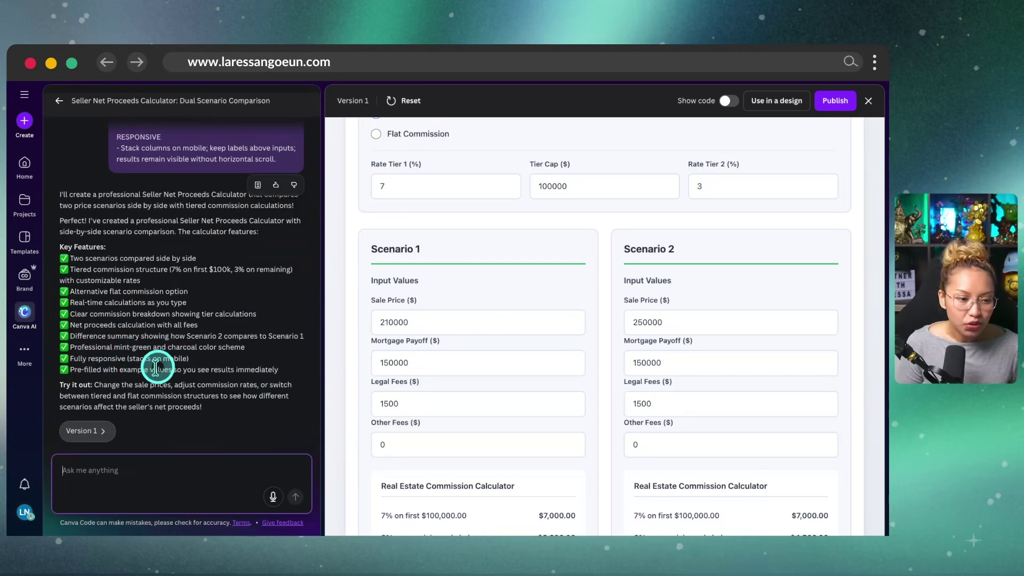
pyautogui.press('ctrl')
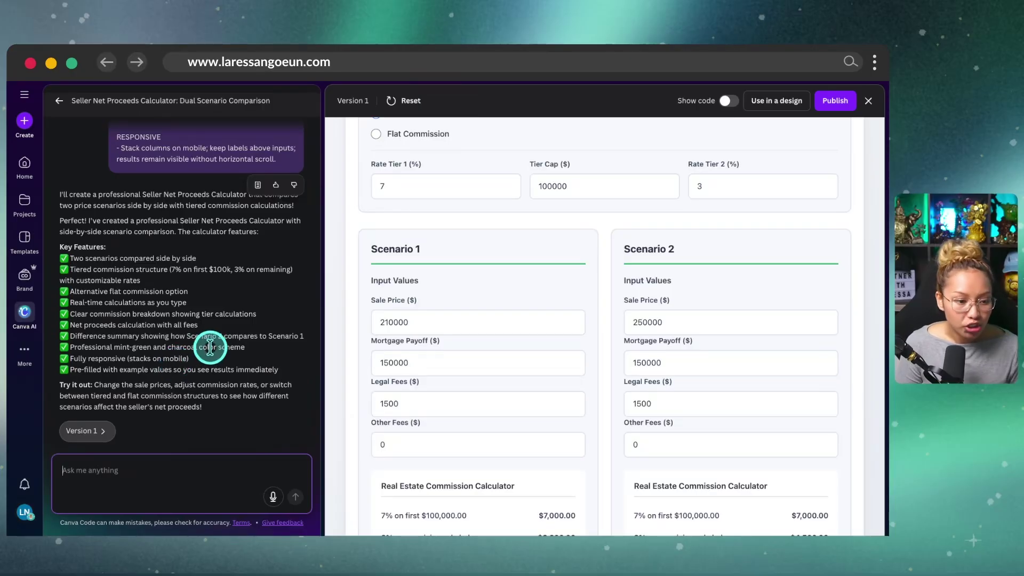
pyautogui.click(150, 487)
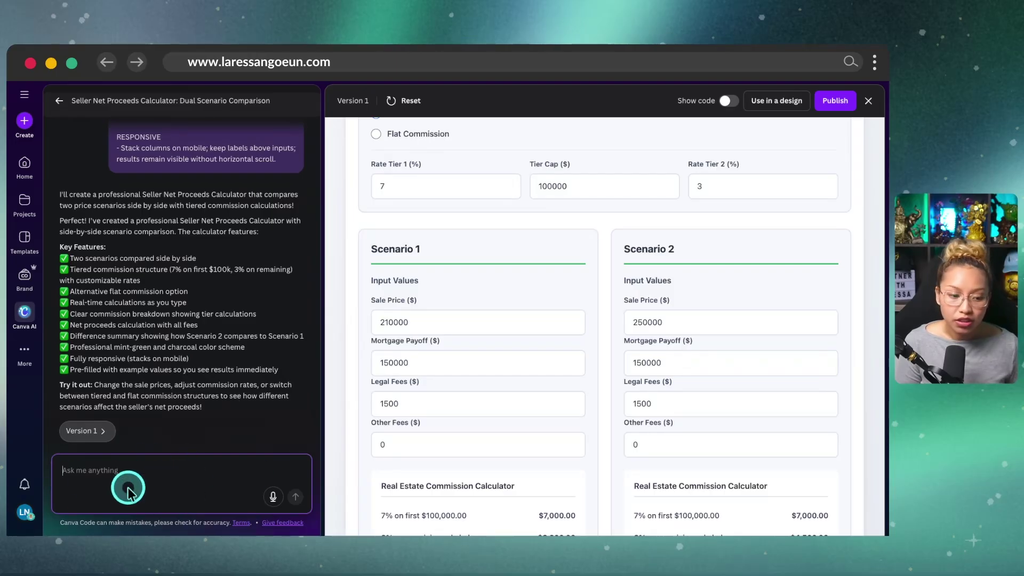
pyautogui.press('ctrl')
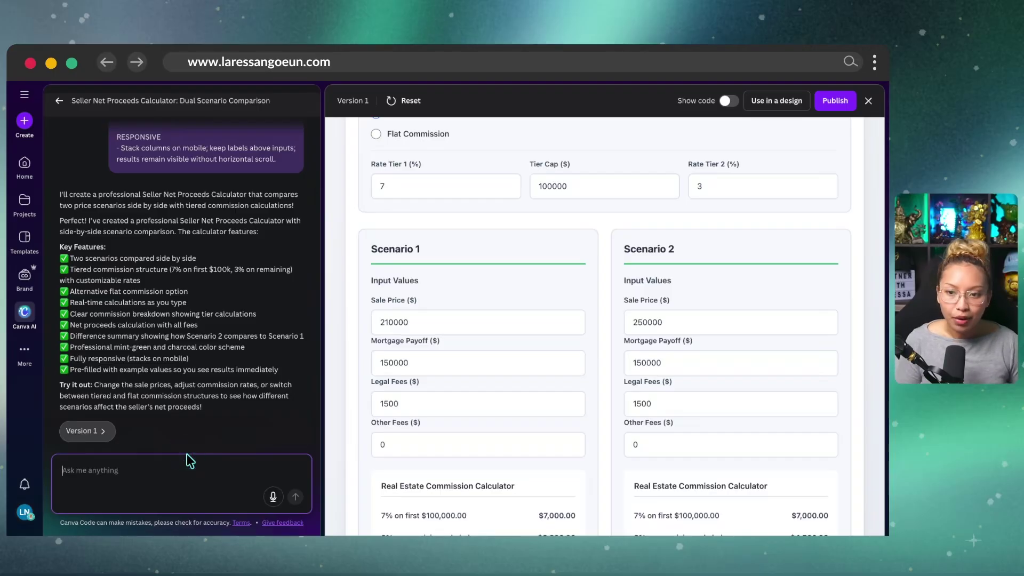
# Step: Lower Rate Tier 1 from 7% to 6% in the preview and check the results
pyautogui.scroll(-5, 506, 405)
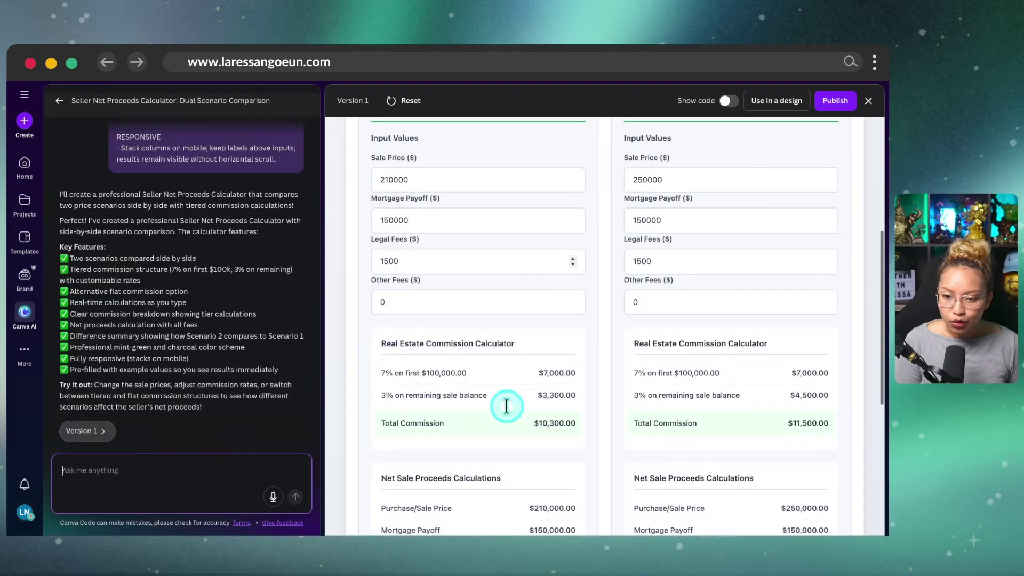
pyautogui.scroll(-3, 506, 405)
pyautogui.scroll(11, 506, 406)
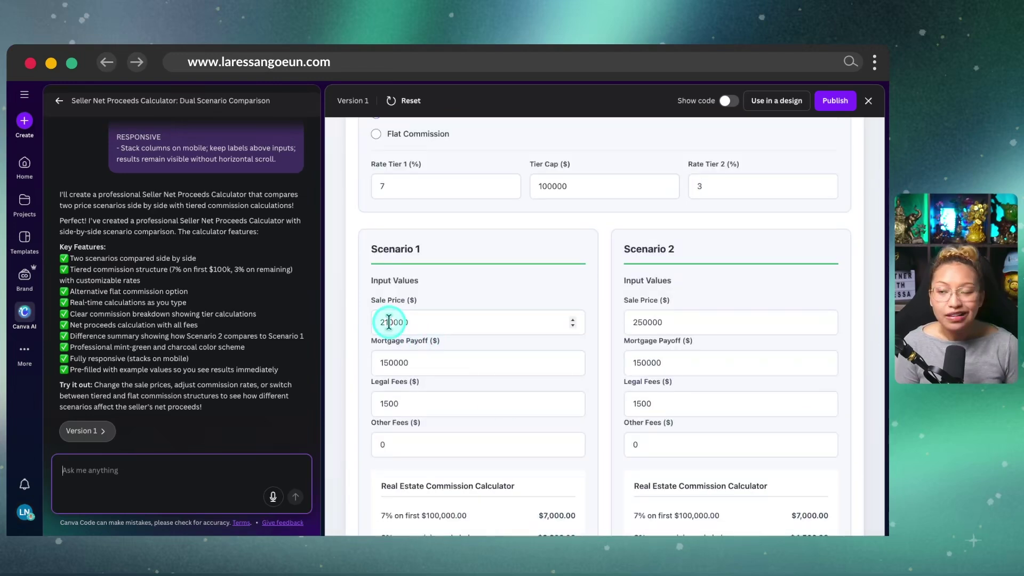
pyautogui.scroll(-1, 453, 336)
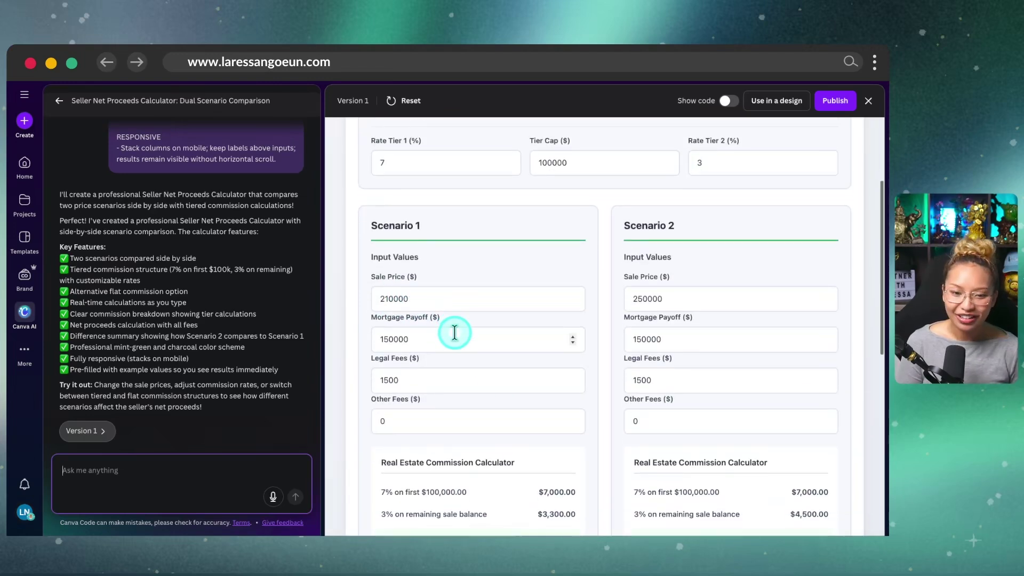
pyautogui.click(393, 294)
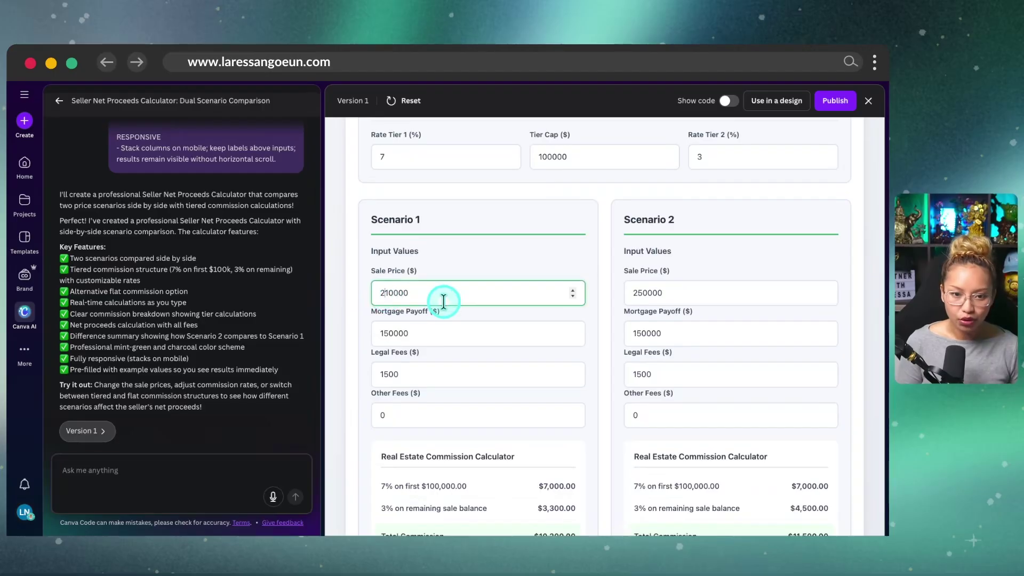
pyautogui.scroll(2, 443, 301)
pyautogui.click(395, 244)
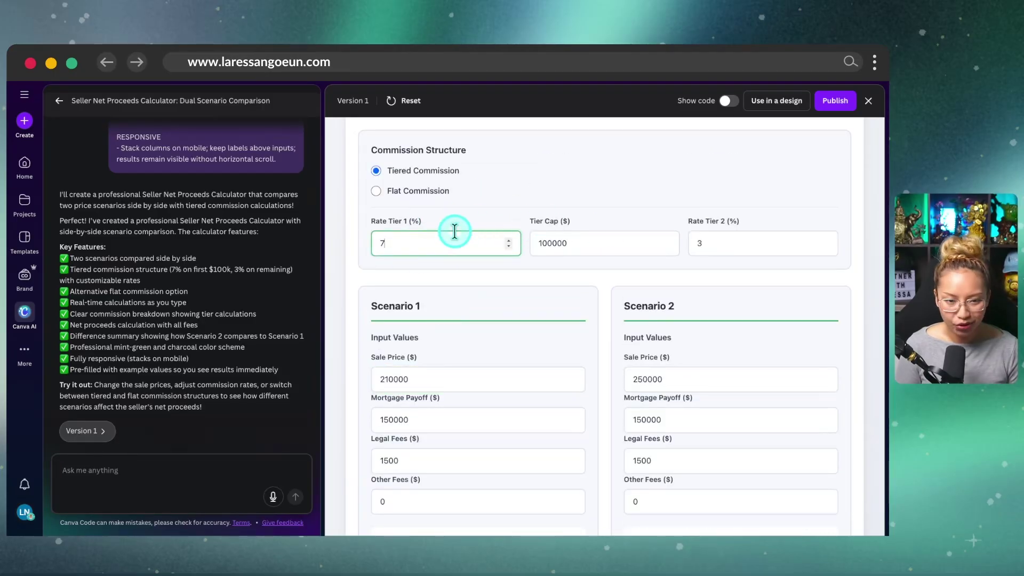
pyautogui.press('BackSpace')
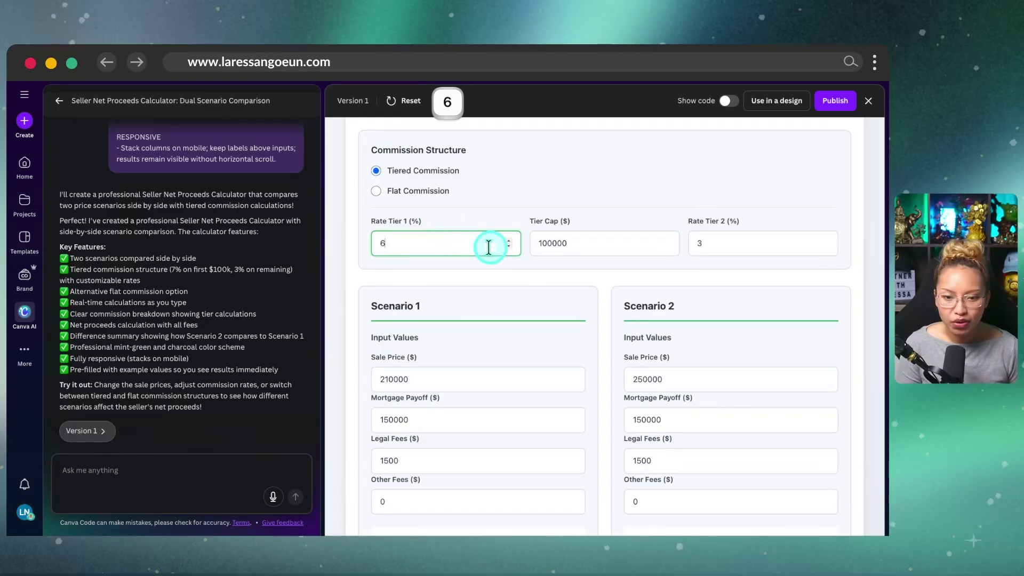
pyautogui.click(703, 246)
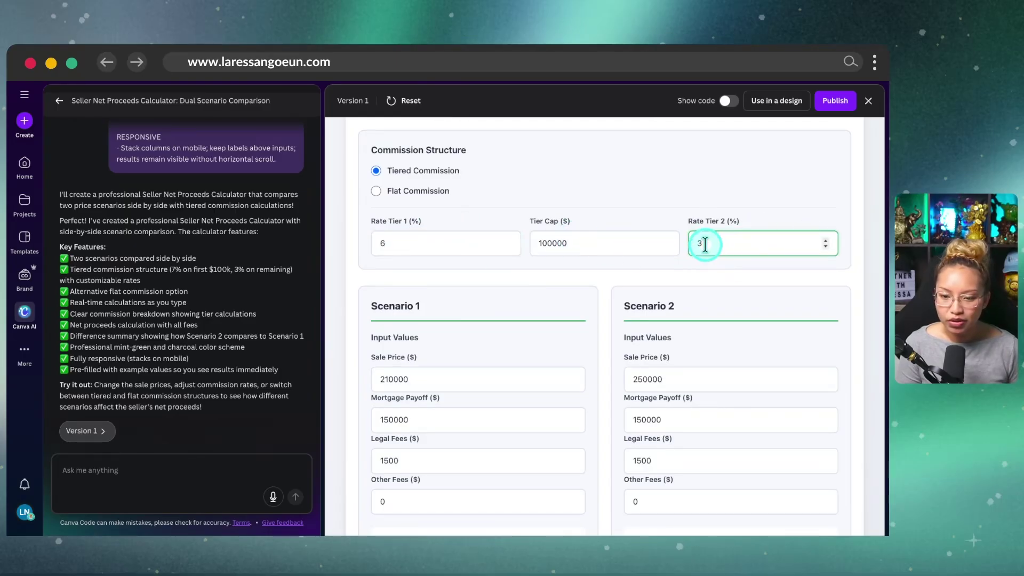
pyautogui.scroll(-8, 705, 244)
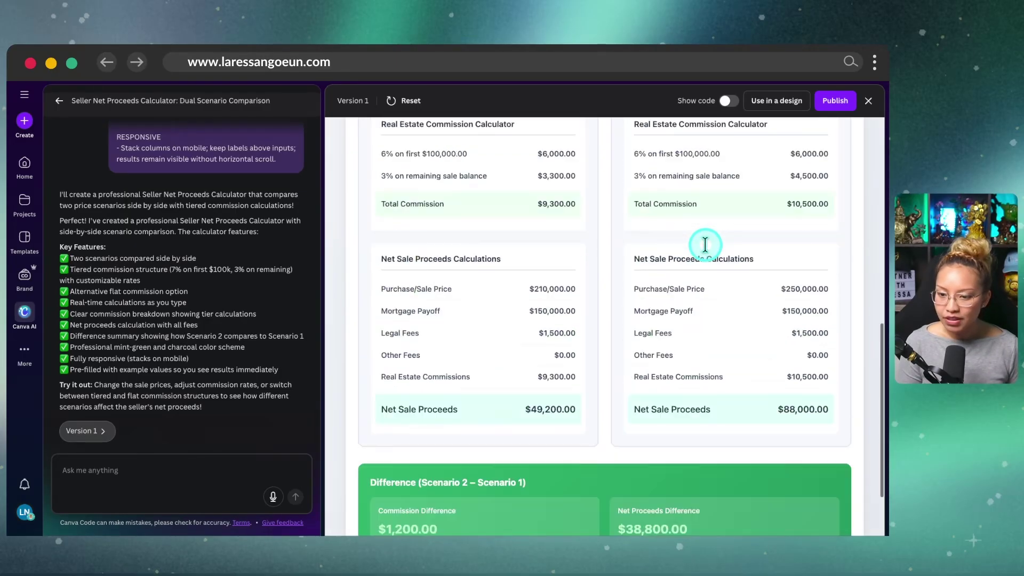
pyautogui.scroll(-2, 704, 244)
pyautogui.scroll(10, 705, 244)
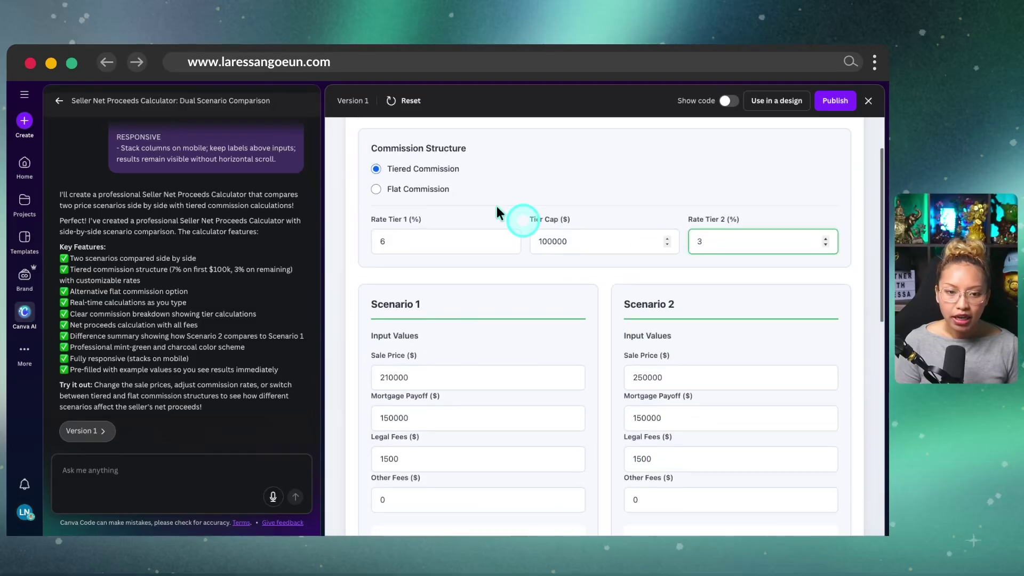
# Step: Switch to a flat 3% commission and review the net proceeds of $52,200 and $91,000
pyautogui.click(435, 226)
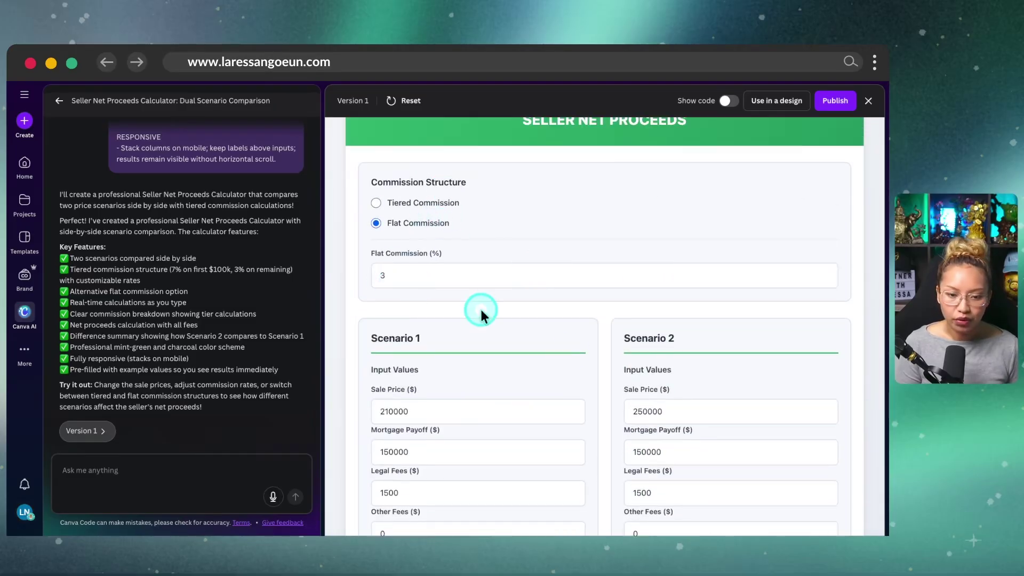
pyautogui.scroll(-2, 562, 347)
pyautogui.scroll(-5, 558, 347)
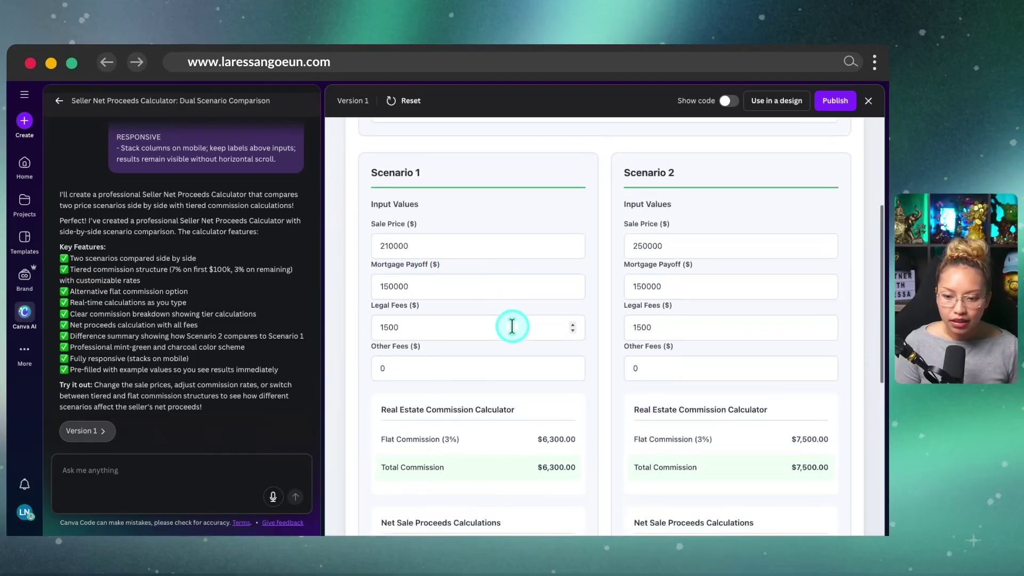
pyautogui.scroll(-4, 512, 351)
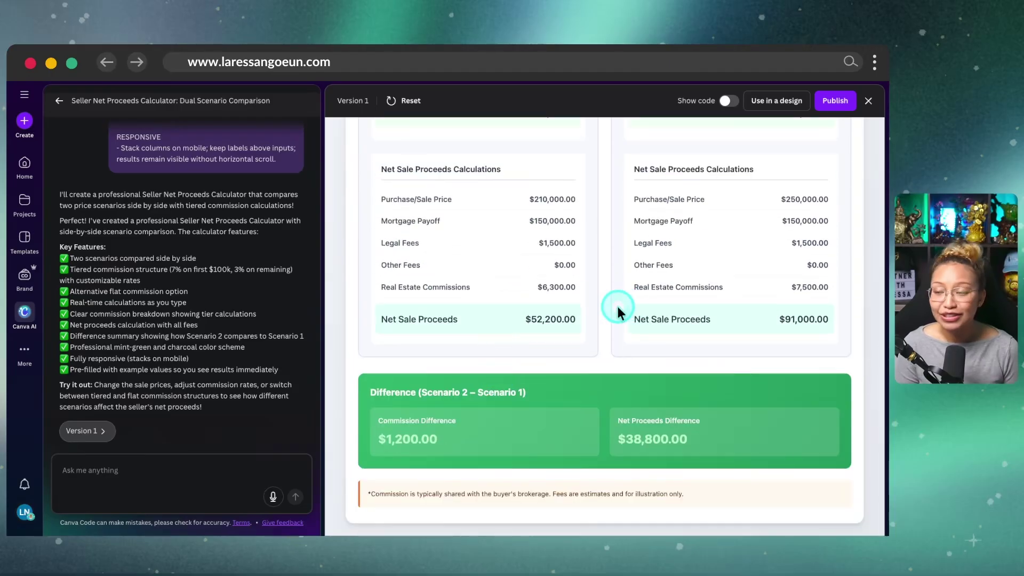
pyautogui.scroll(7, 612, 312)
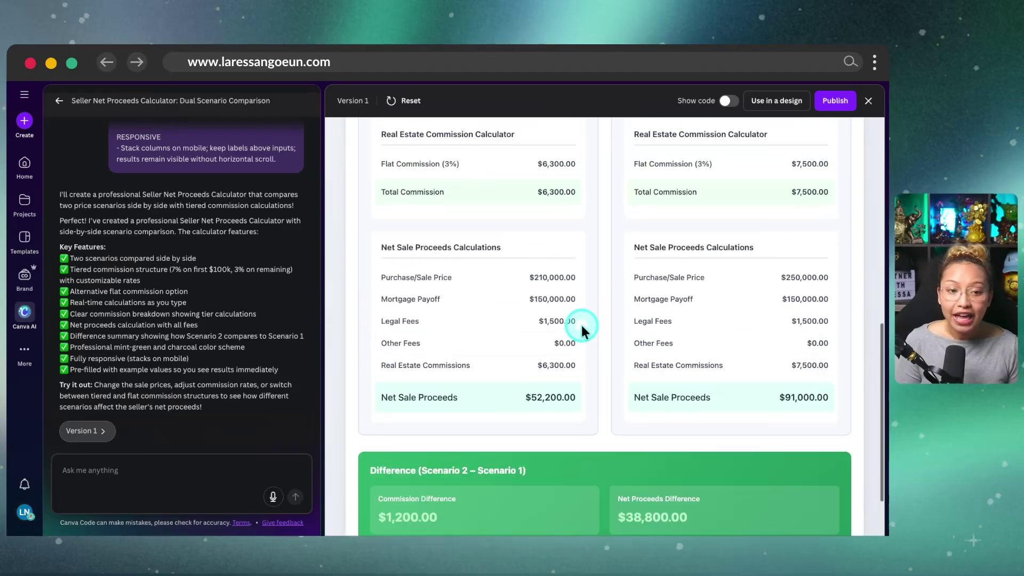
pyautogui.scroll(4, 582, 330)
pyautogui.click(363, 101)
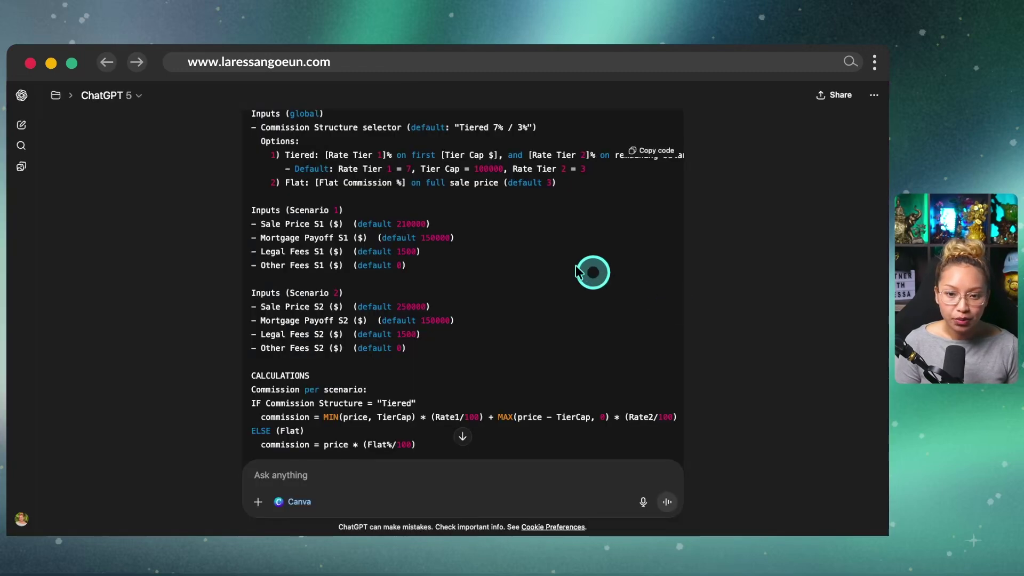
# Step: Place the calculator into a new Website design through Use in a design
pyautogui.scroll(3, 575, 265)
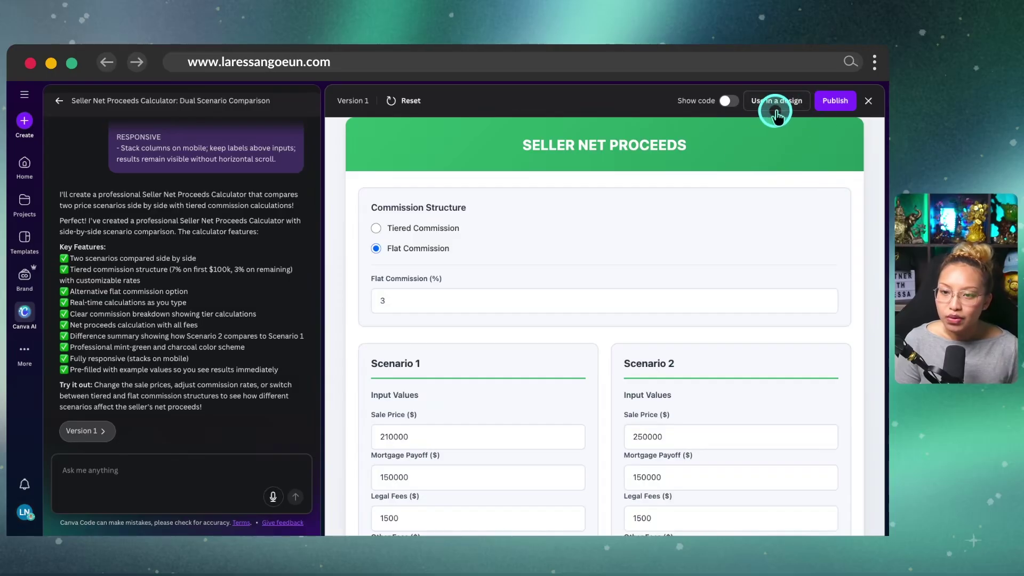
pyautogui.press('ctrl')
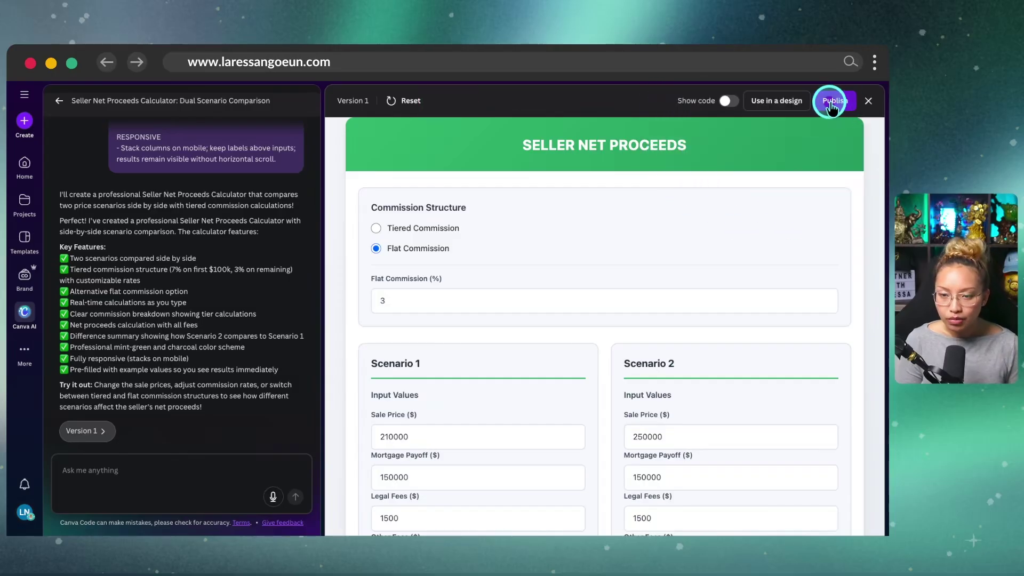
pyautogui.press('ctrl')
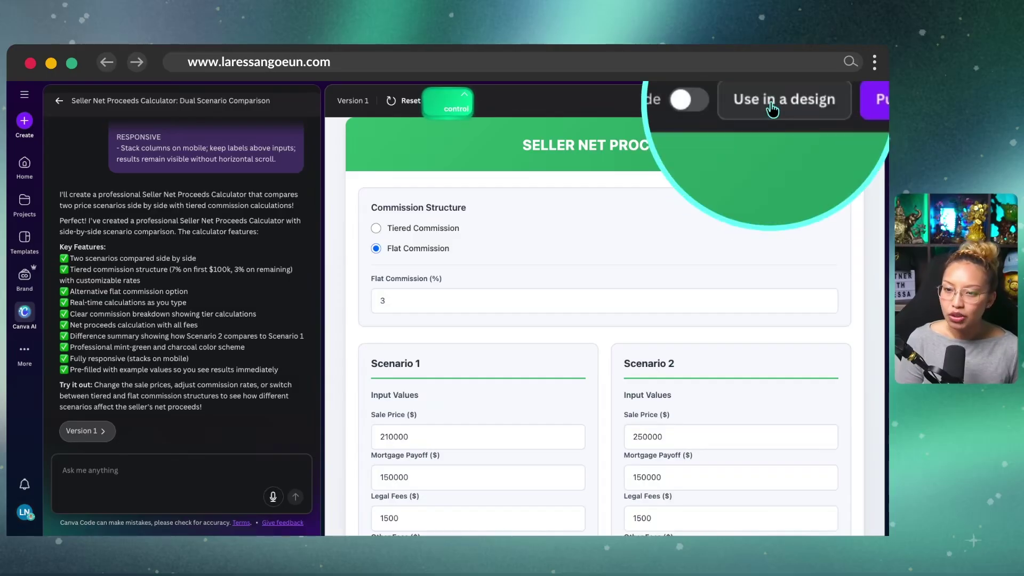
pyautogui.click(771, 108)
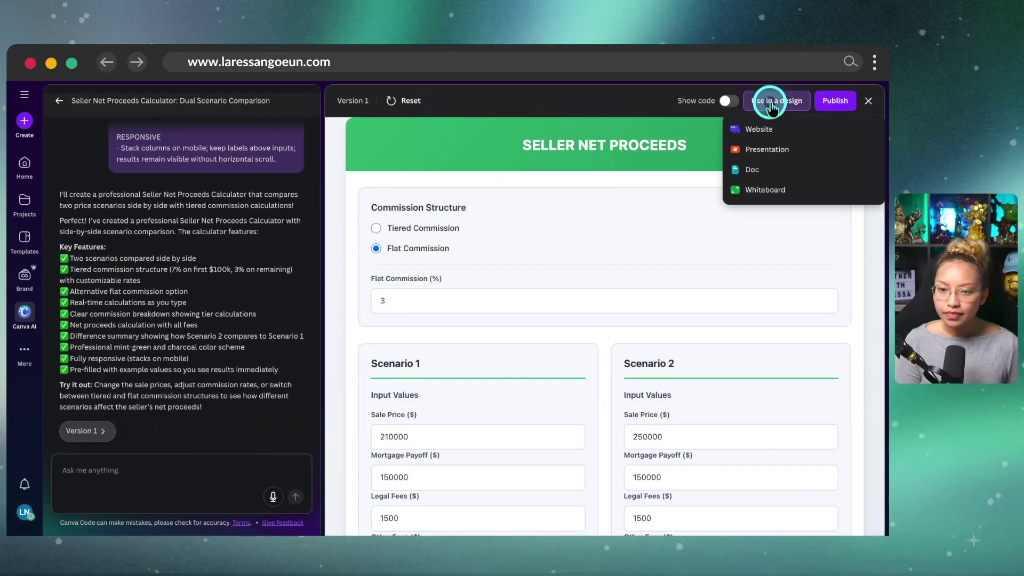
pyautogui.click(760, 128)
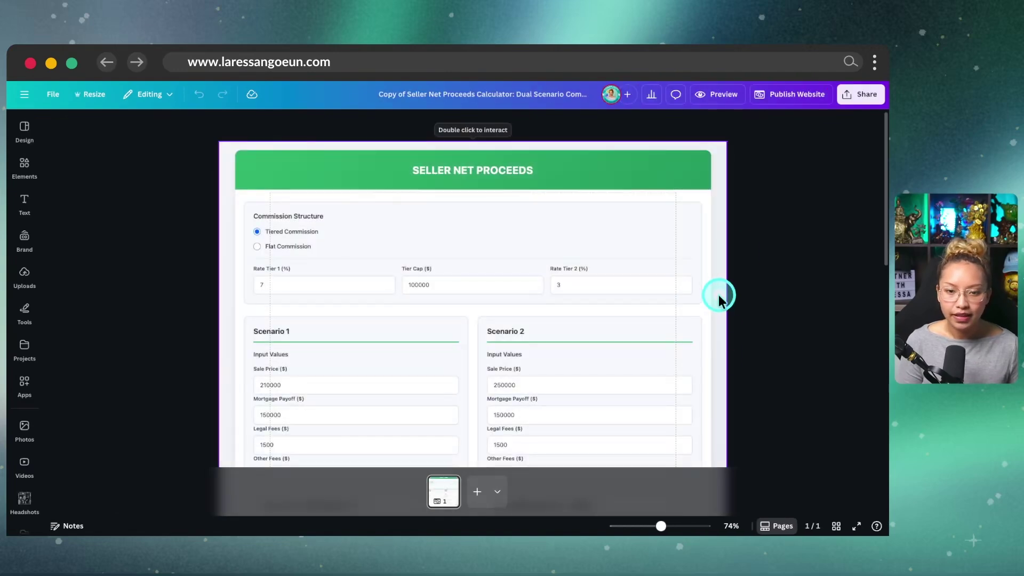
# Step: Select the calculator embed and open its editable text labels, then close them
pyautogui.scroll(-2, 644, 321)
pyautogui.scroll(2, 643, 319)
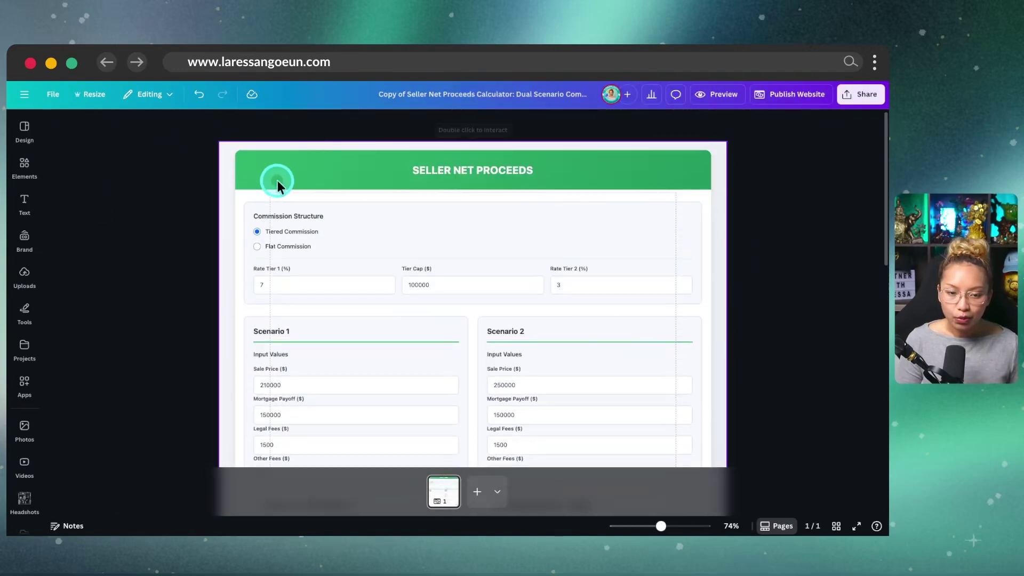
pyautogui.click(452, 197)
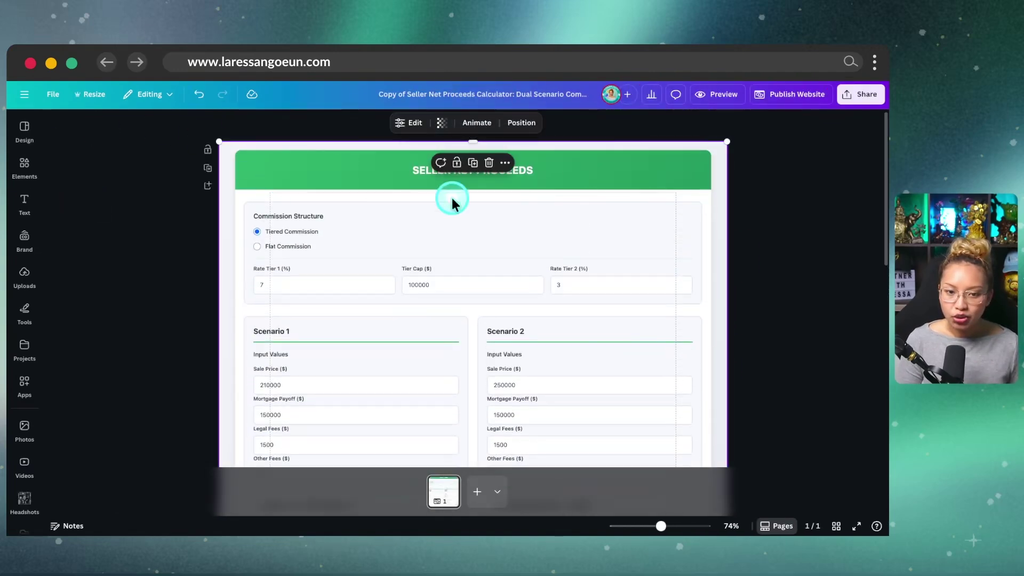
pyautogui.click(419, 124)
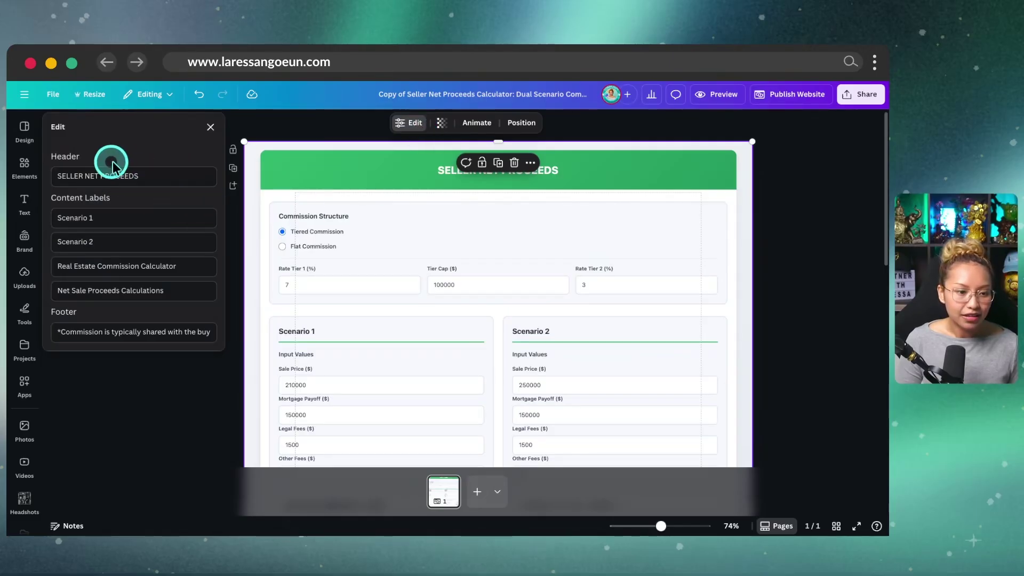
pyautogui.press('Escape')
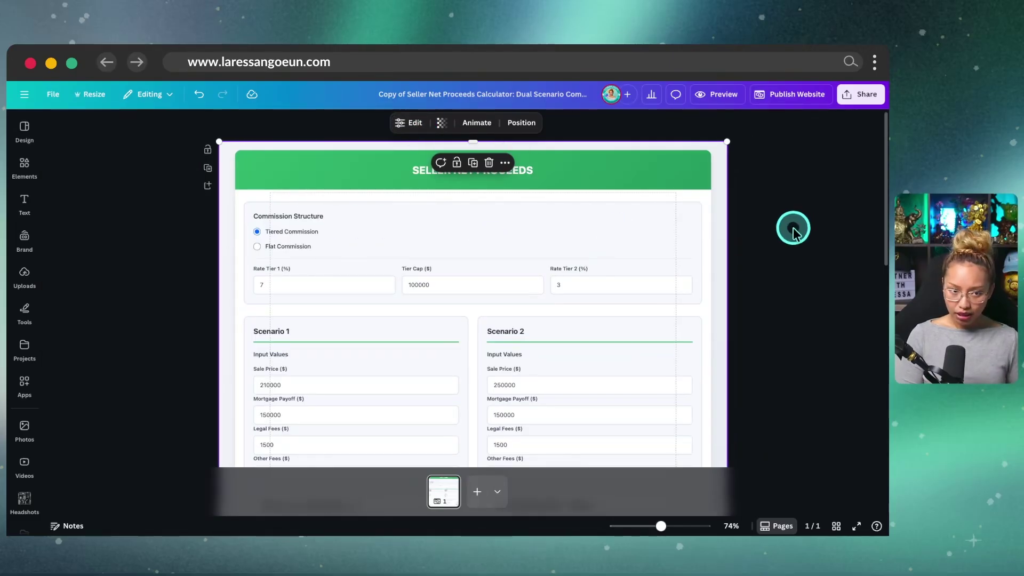
# Step: Reload the editor, reselect the embed and reopen its header, content and footer text
pyautogui.scroll(-10, 603, 288)
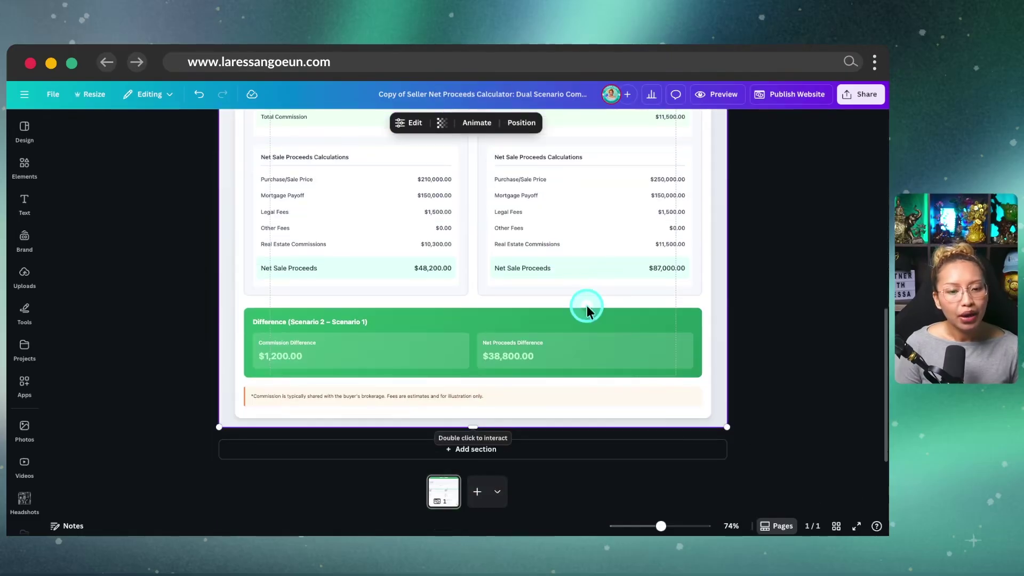
pyautogui.scroll(10, 458, 307)
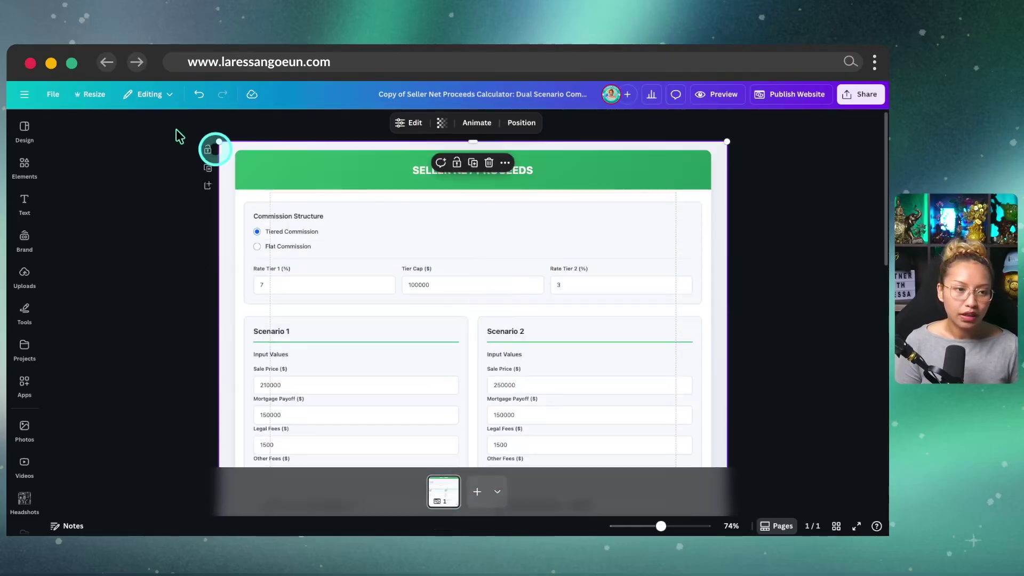
pyautogui.press('super+r')
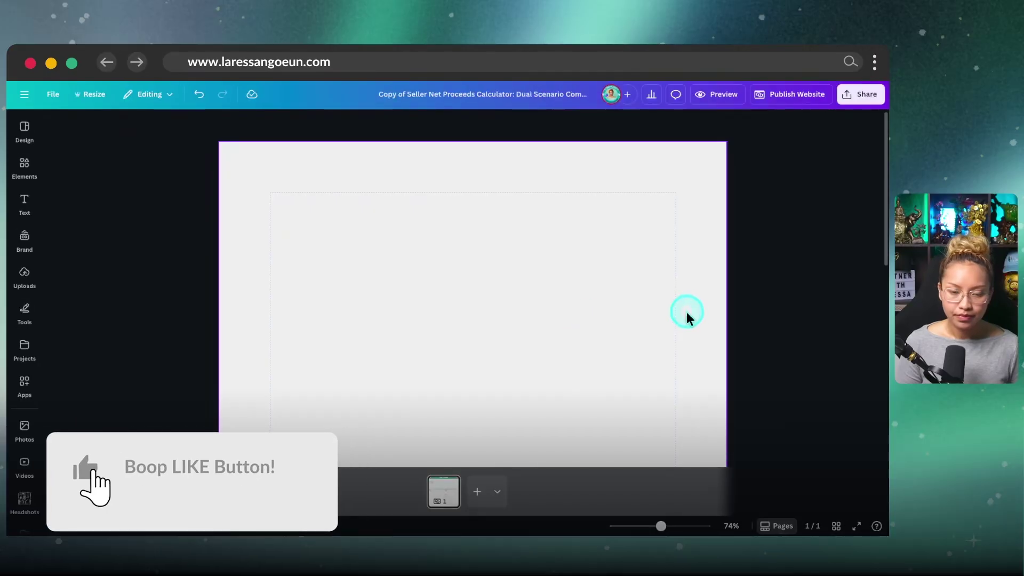
pyautogui.click(576, 280)
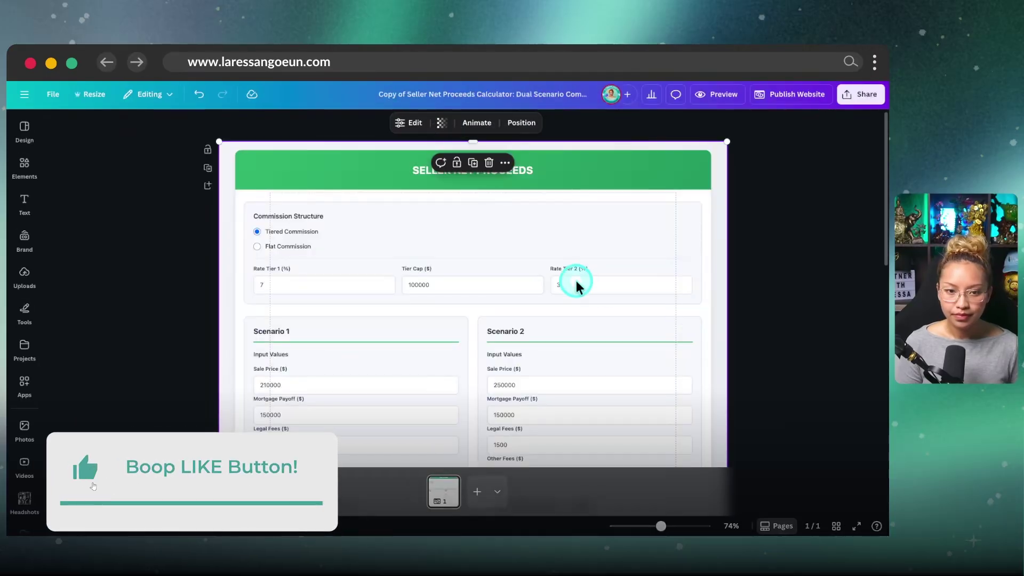
pyautogui.click(441, 123)
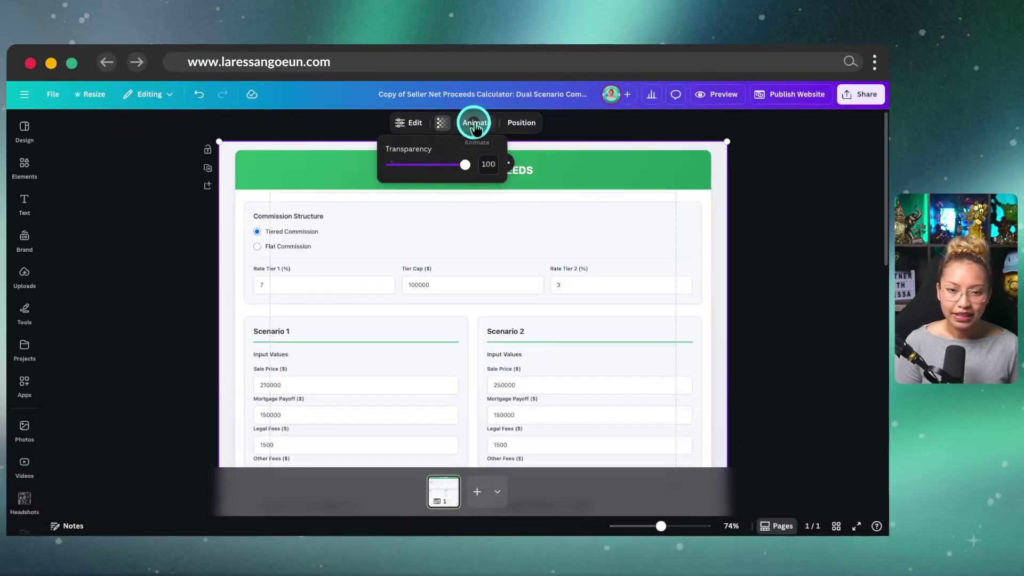
pyautogui.click(410, 123)
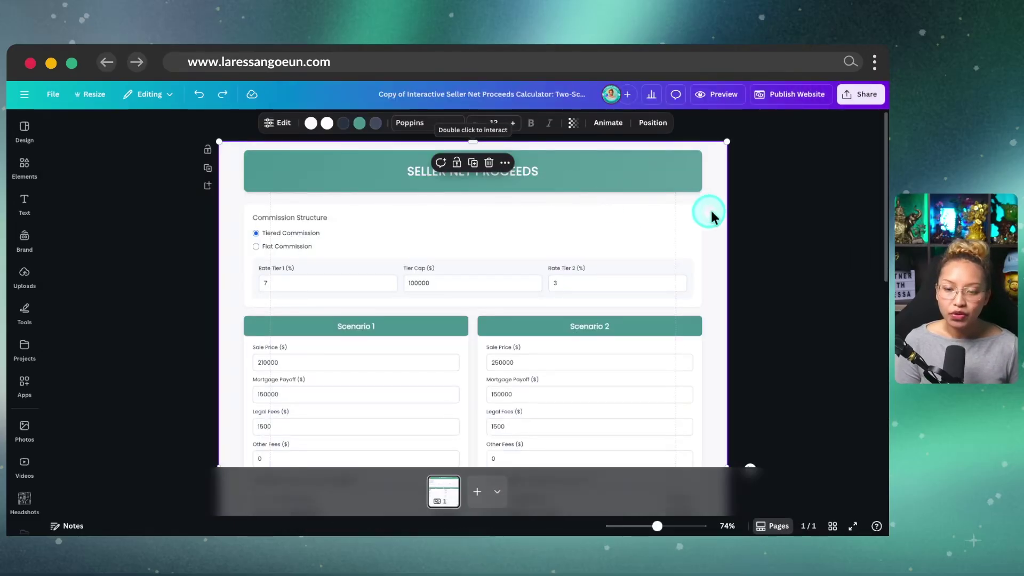
# Step: Colour the restyled calculator's header and scenario bars darker teal
pyautogui.click(747, 290)
pyautogui.scroll(-1, 585, 128)
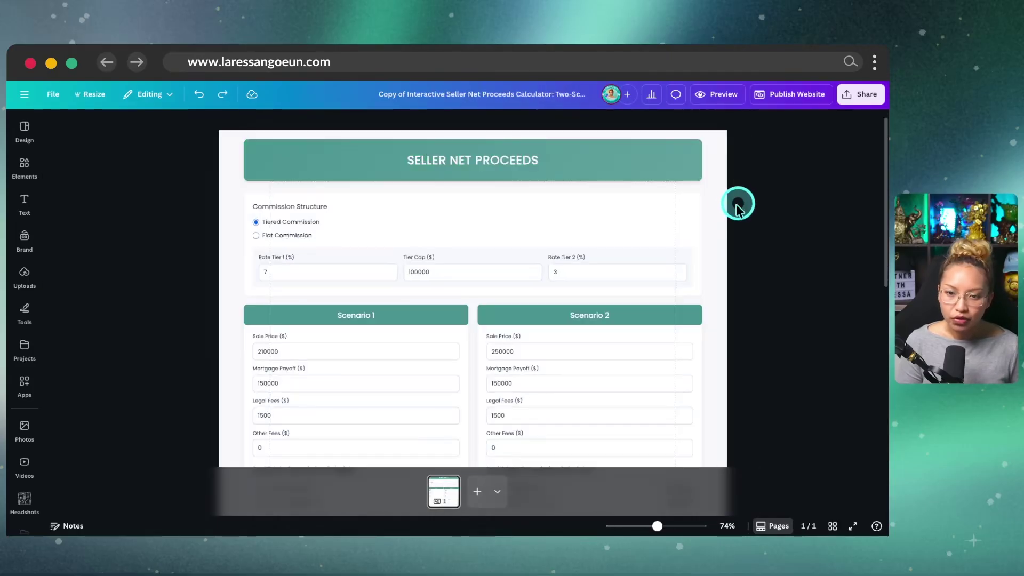
pyautogui.click(605, 212)
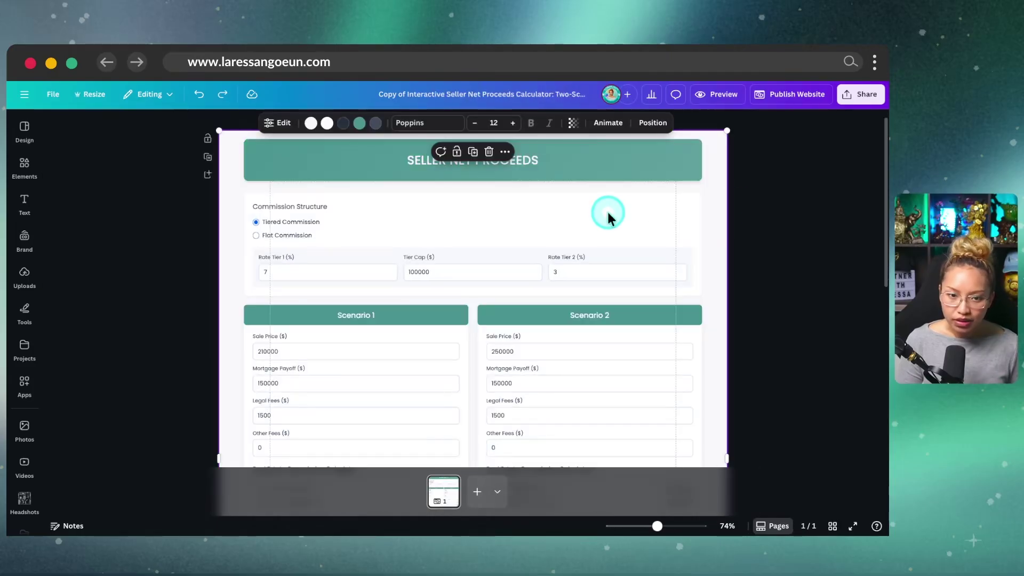
pyautogui.click(359, 124)
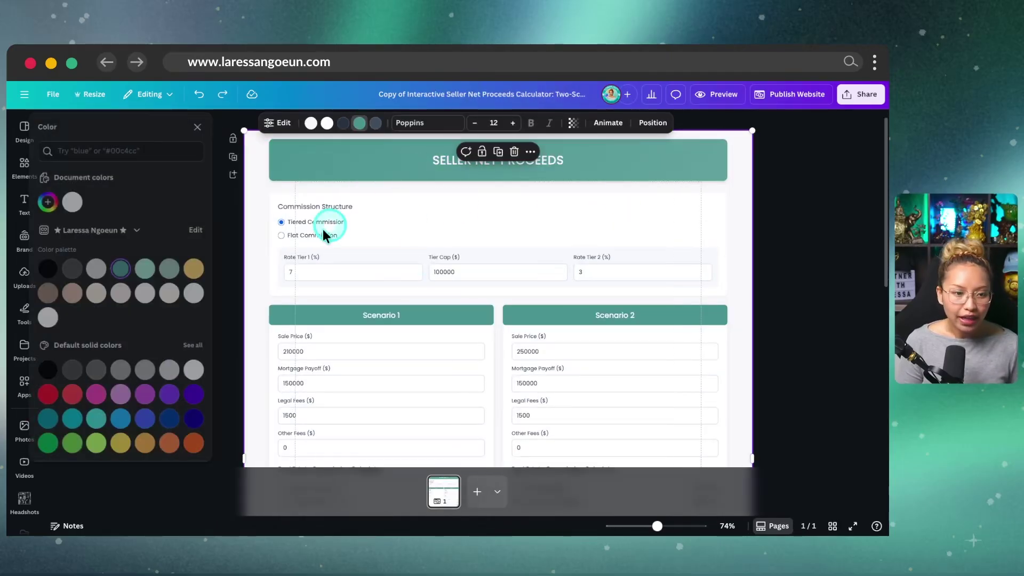
pyautogui.click(158, 269)
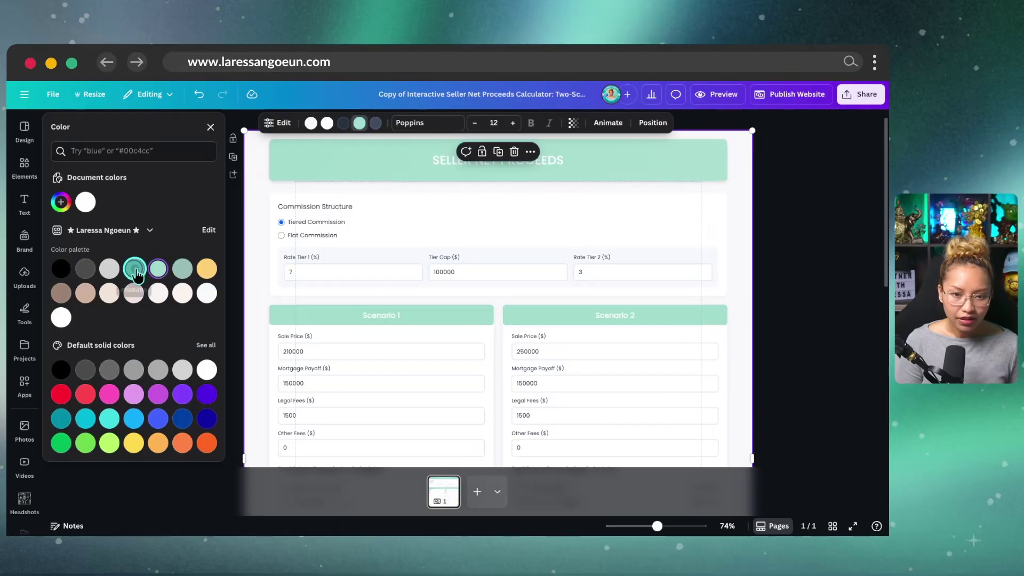
pyautogui.click(135, 270)
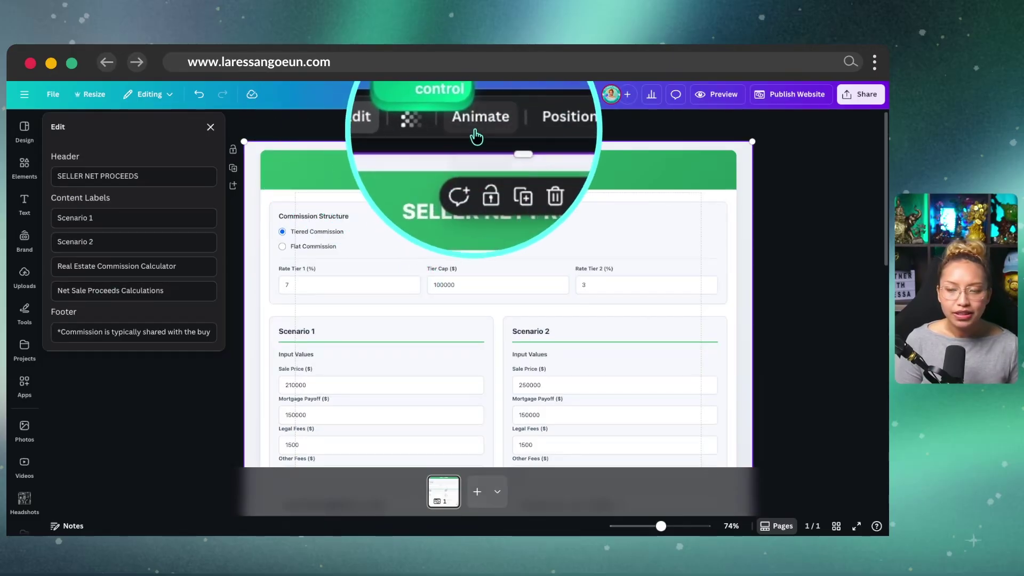
# Step: Review the recoloured calculator and browse its font choices without changing them
pyautogui.scroll(-10, 709, 412)
pyautogui.scroll(9, 709, 411)
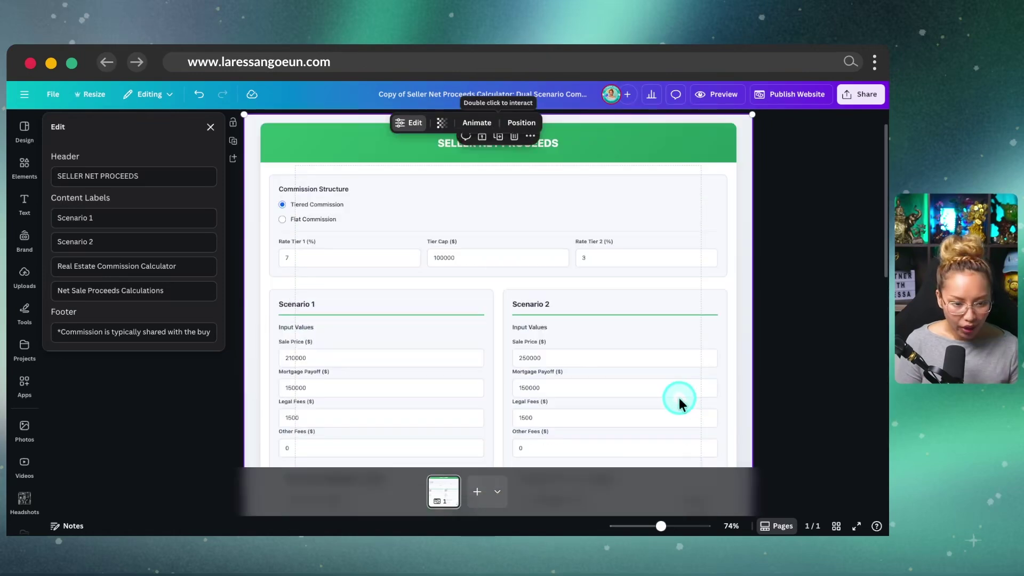
pyautogui.scroll(-2, 677, 394)
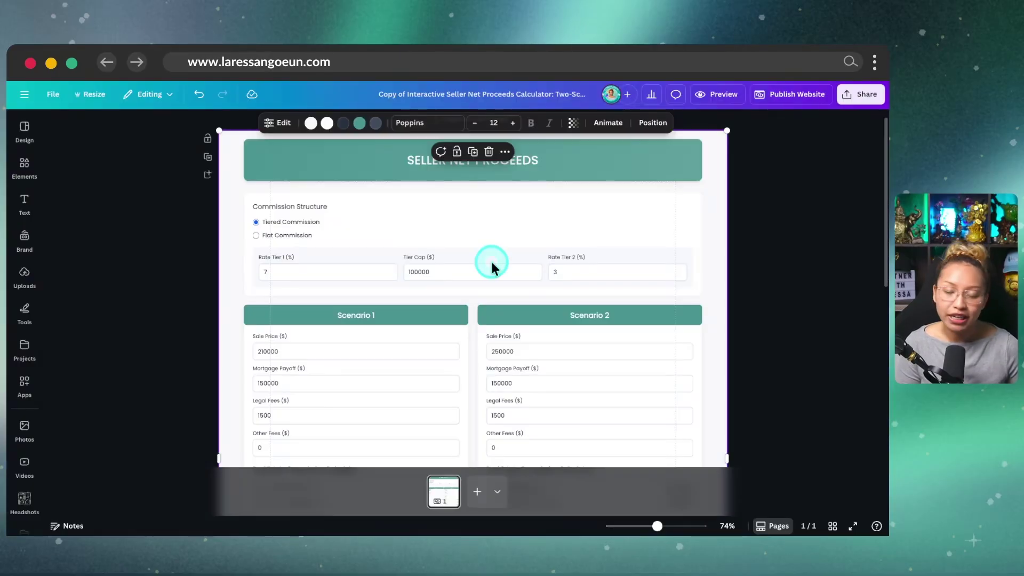
pyautogui.scroll(1, 746, 331)
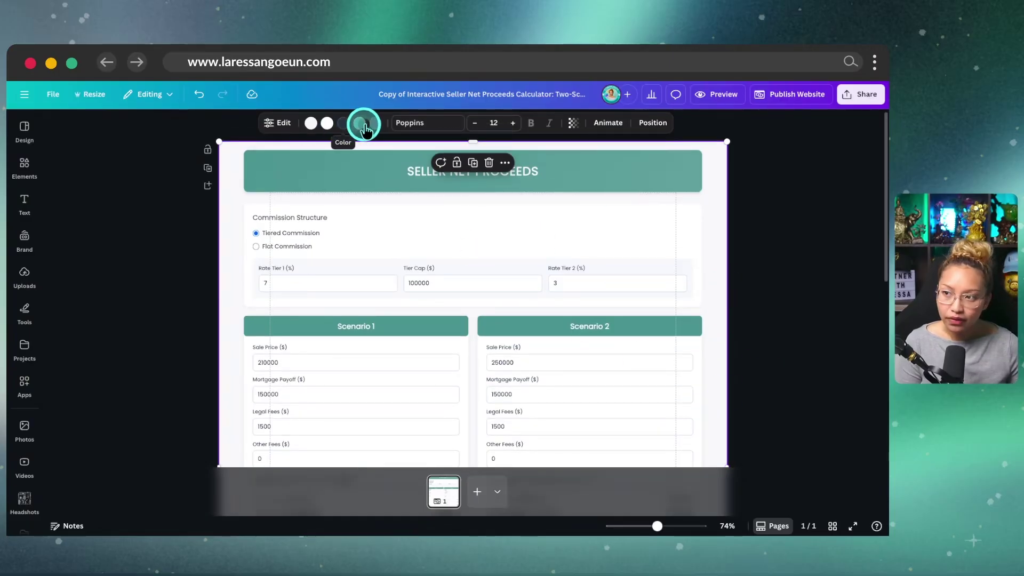
pyautogui.click(411, 123)
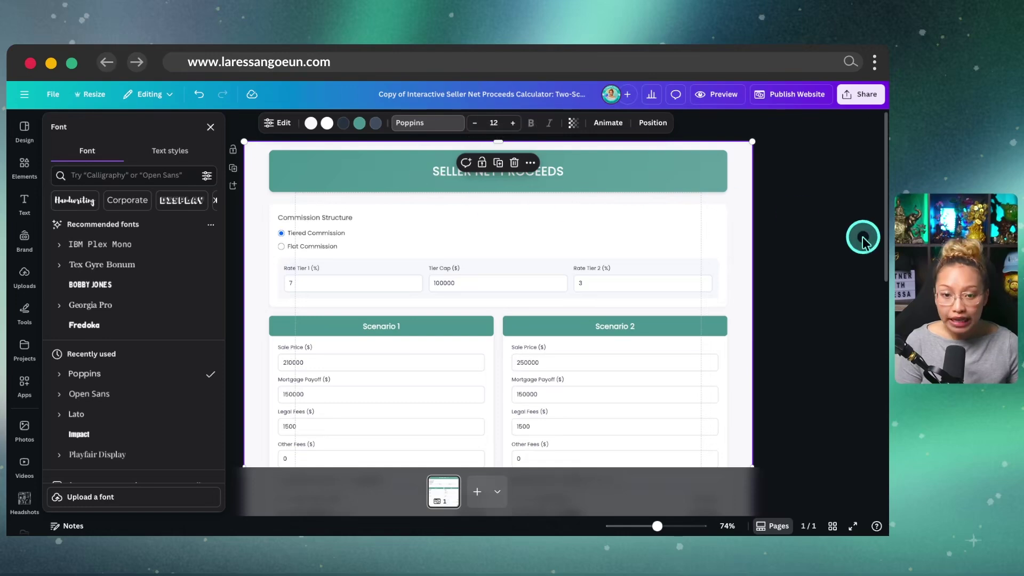
pyautogui.click(838, 241)
# Step: Publish the website with the updated teal calculator
pyautogui.scroll(-5, 782, 352)
pyautogui.click(618, 376)
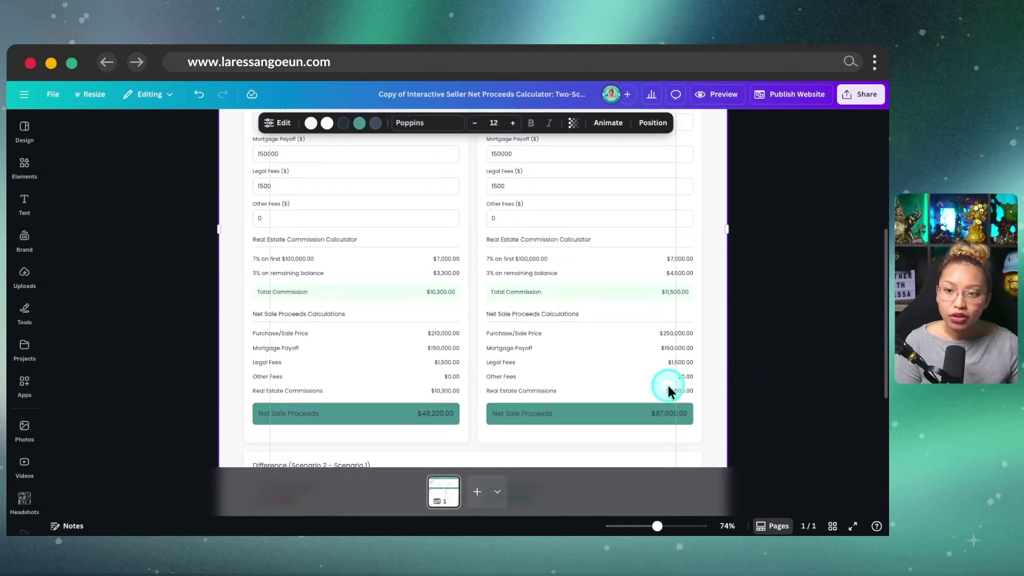
pyautogui.scroll(-1, 618, 377)
pyautogui.click(809, 98)
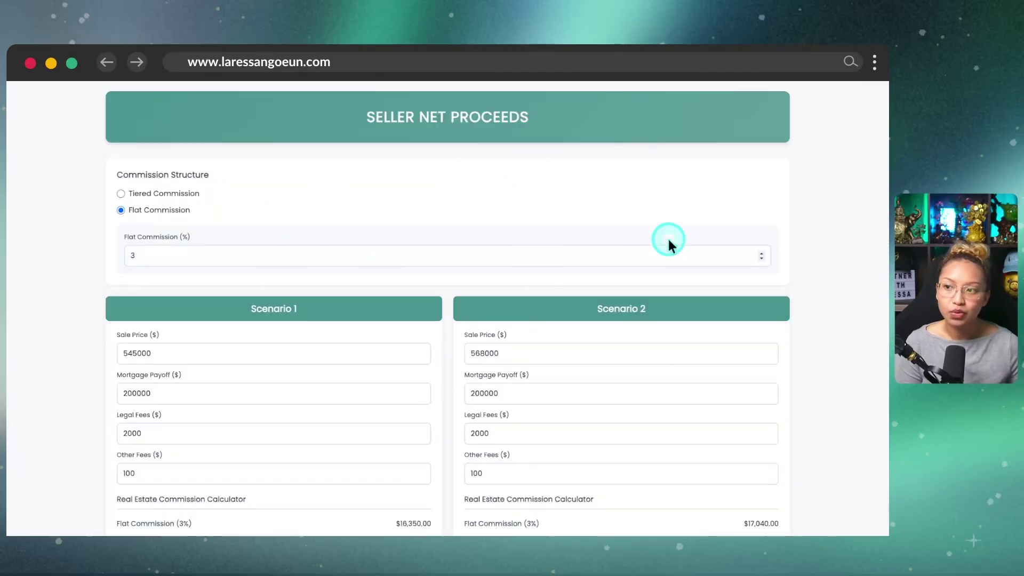
pyautogui.scroll(-4, 656, 283)
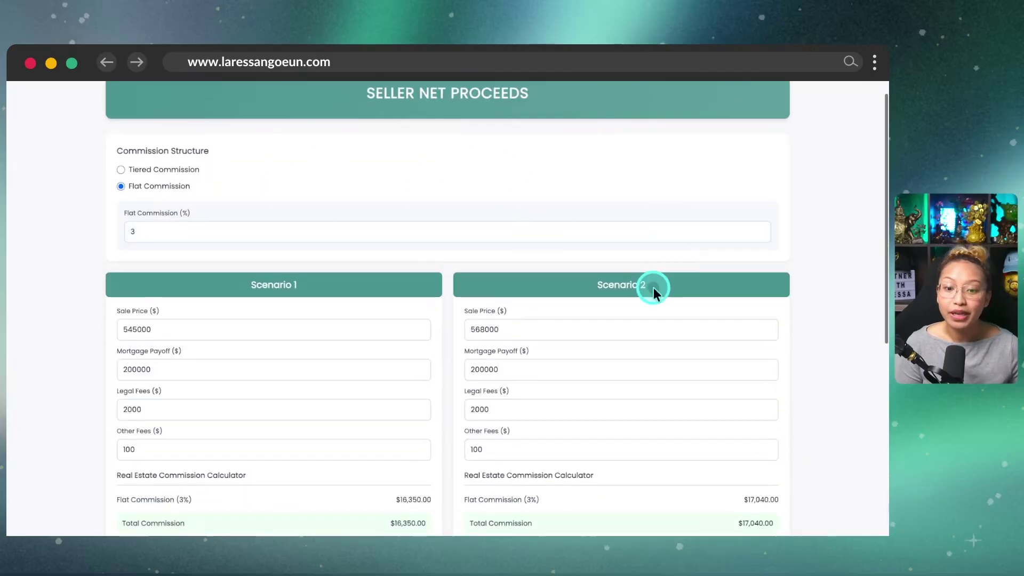
pyautogui.scroll(4, 648, 285)
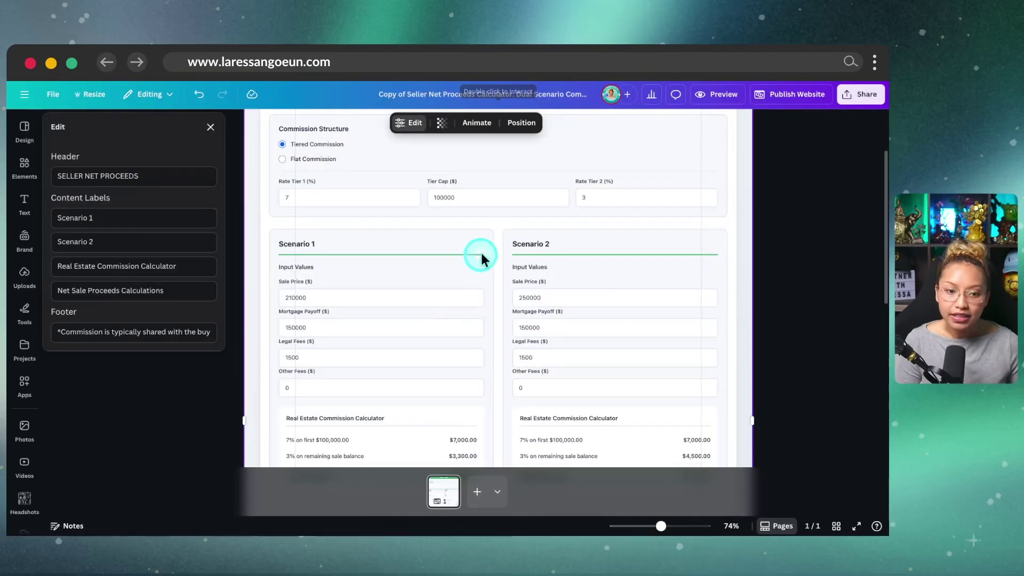
pyautogui.scroll(3, 617, 263)
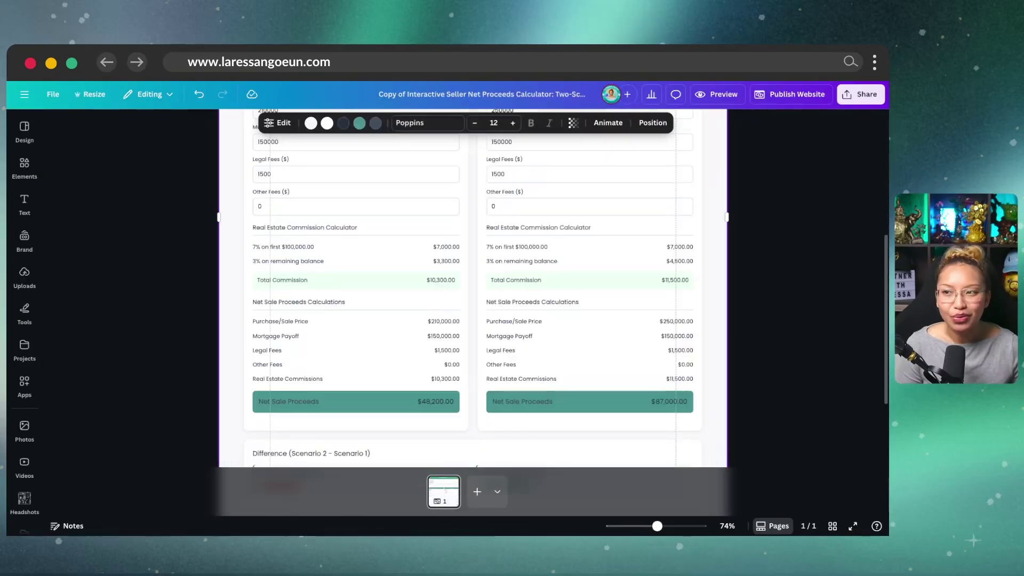
pyautogui.click(549, 267)
pyautogui.scroll(5, 562, 225)
pyautogui.click(487, 222)
pyautogui.moveTo(494, 224); pyautogui.dragTo(431, 220)
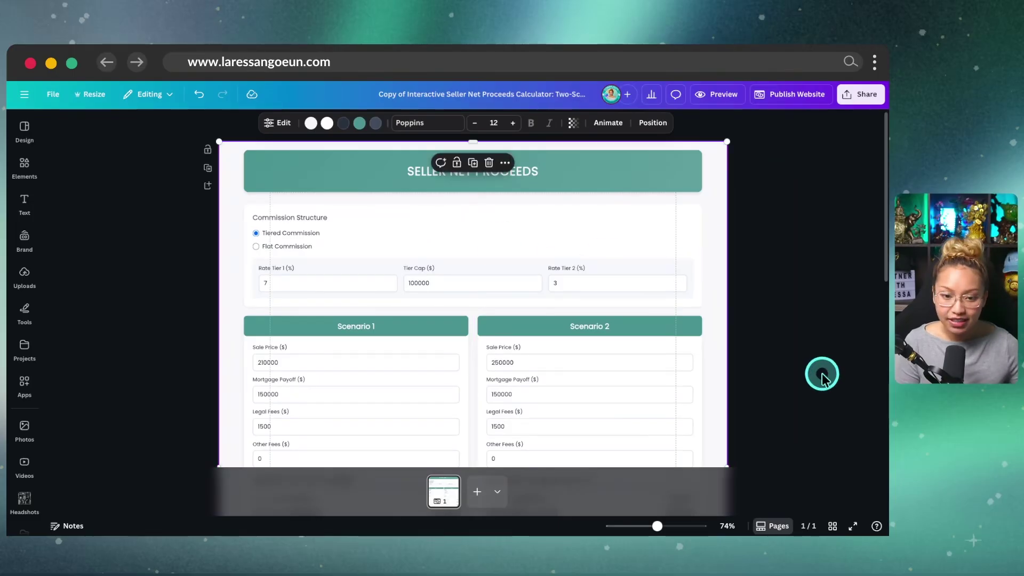
# Step: Copy the Seller Net Proceeds calculator embed and move to the DEMO Deep Navy website design
pyautogui.rightClick(513, 240)
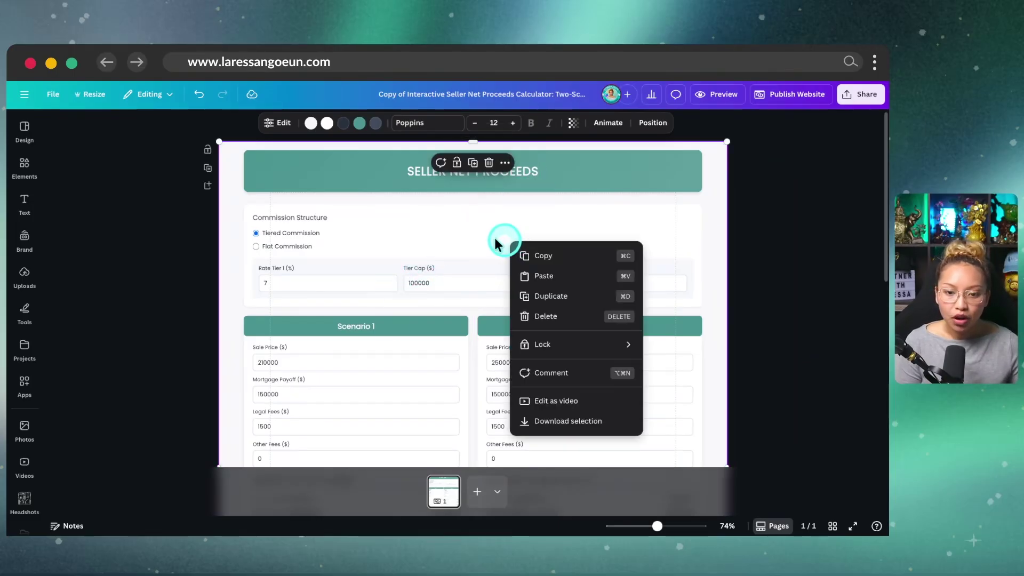
pyautogui.click(552, 260)
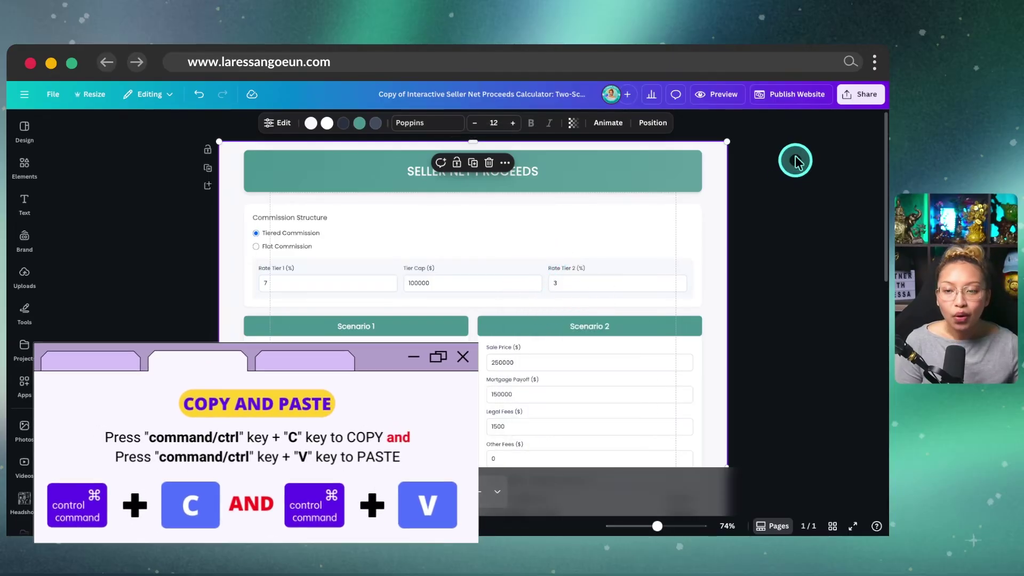
pyautogui.hotkey('ctrl', 'Tab')
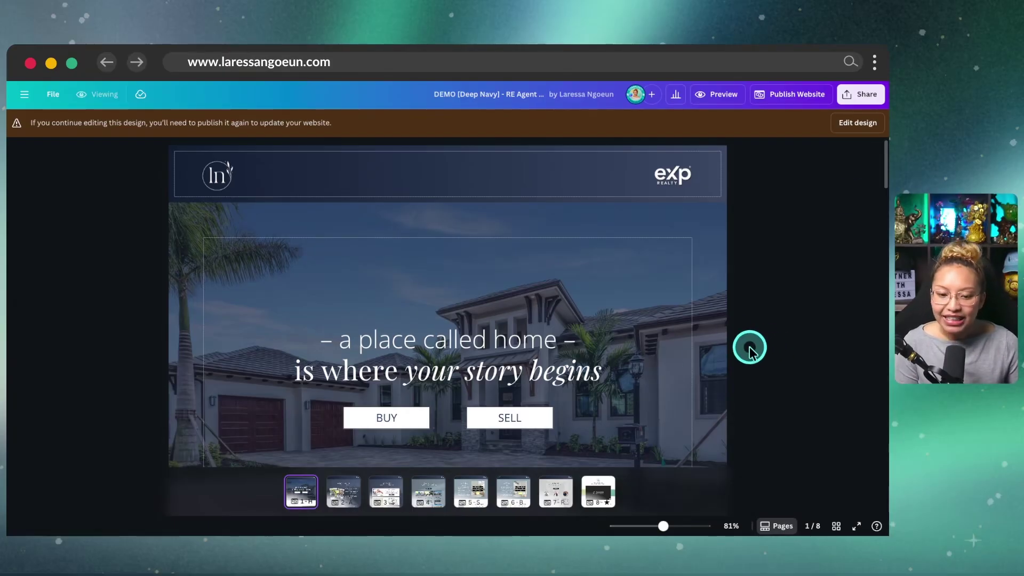
# Step: Go to page 5, 'Selling with Success', and bring its seller guide download section into view
pyautogui.click(472, 493)
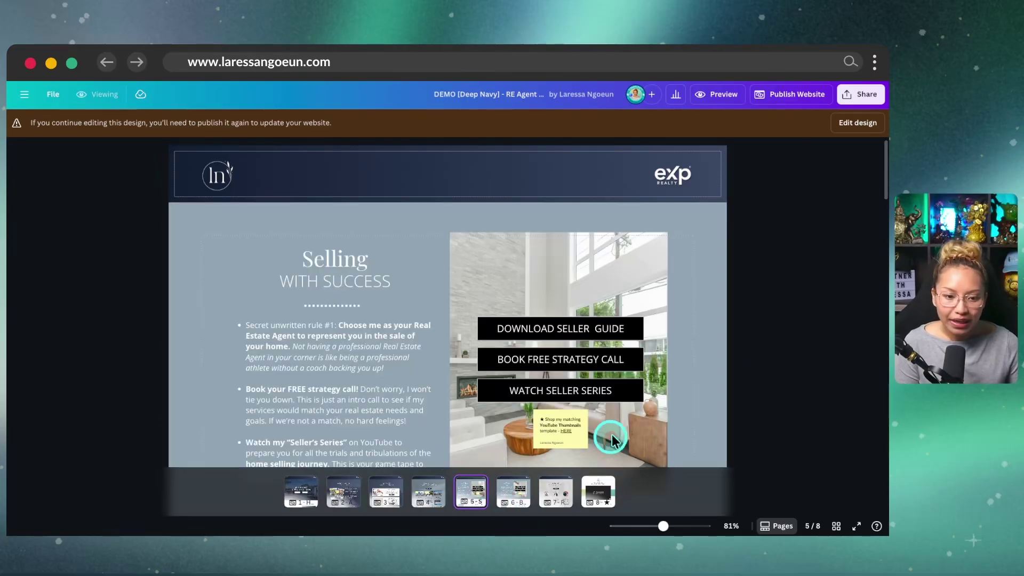
pyautogui.scroll(-10, 610, 437)
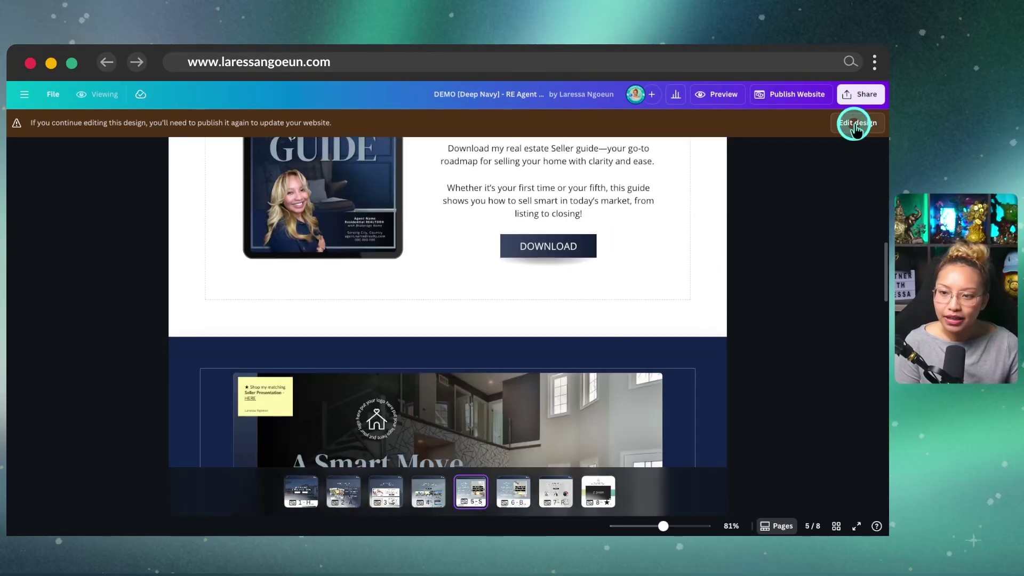
# Step: In edit mode, add a new blank section below the seller guide presentation on page 5
pyautogui.click(856, 123)
pyautogui.scroll(-4, 786, 315)
pyautogui.scroll(-3, 255, 278)
pyautogui.scroll(9, 253, 279)
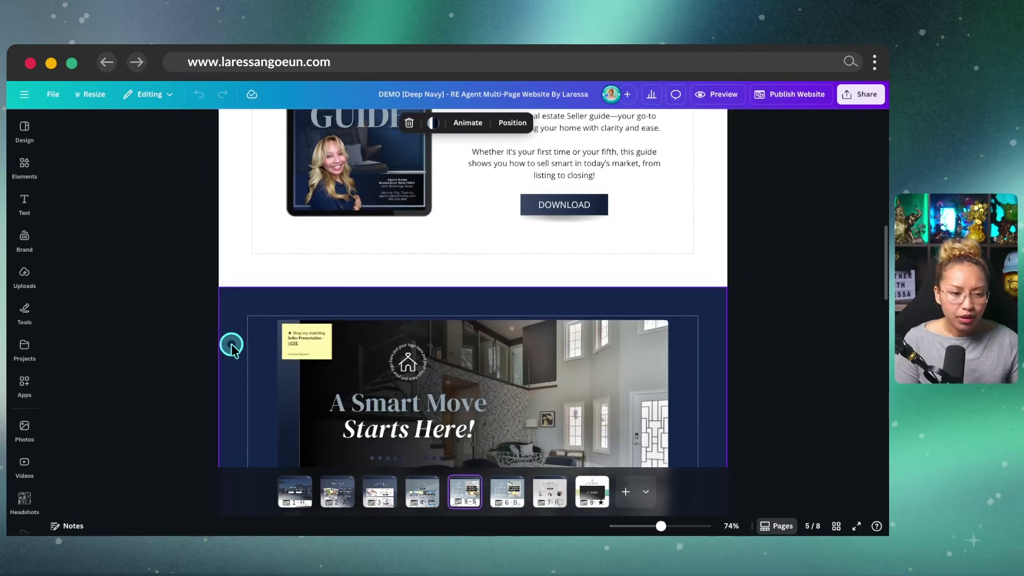
pyautogui.click(231, 345)
pyautogui.scroll(-2, 231, 345)
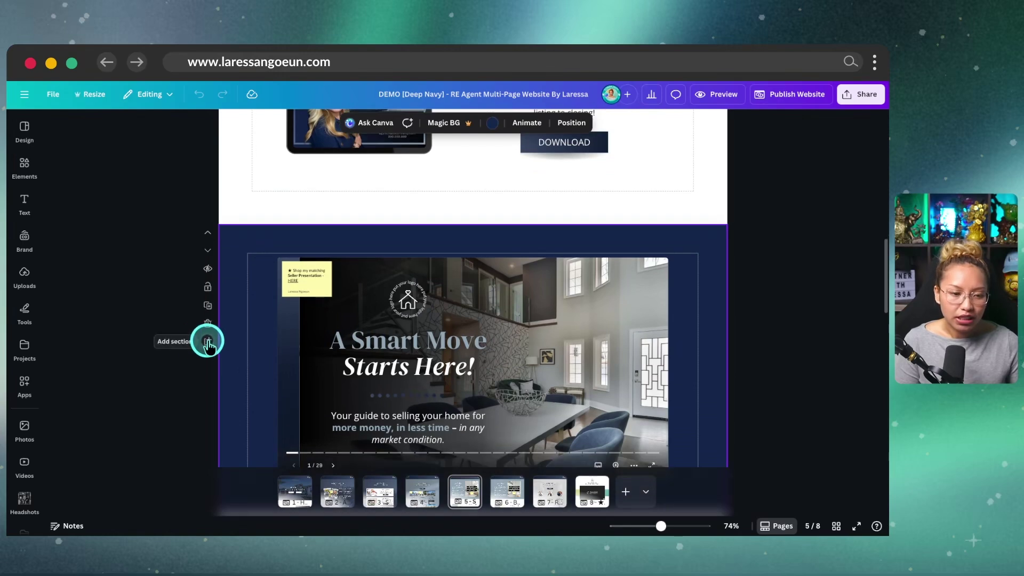
pyautogui.click(207, 343)
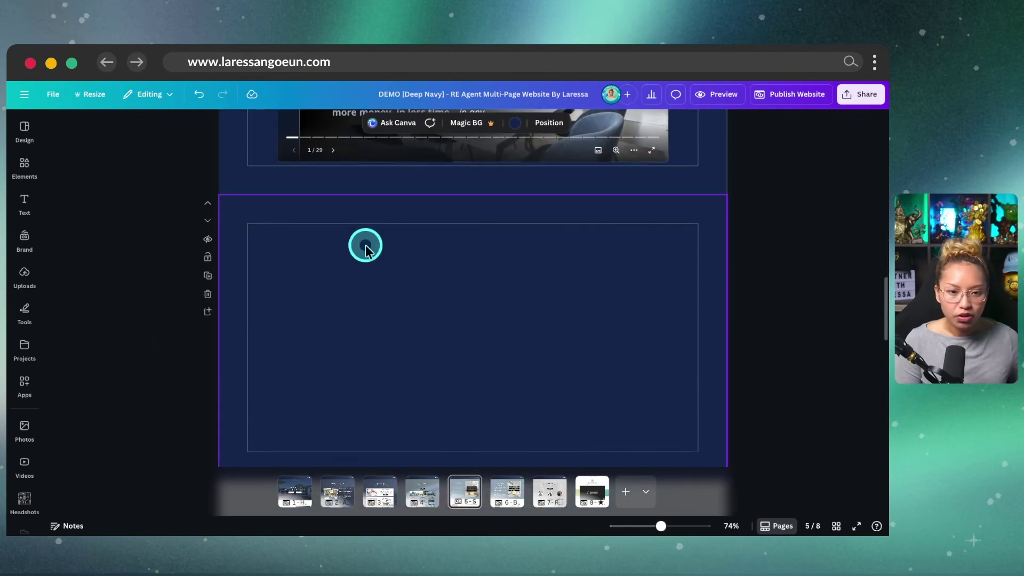
# Step: Make the new section's background light grey and drag it slightly taller
pyautogui.click(513, 124)
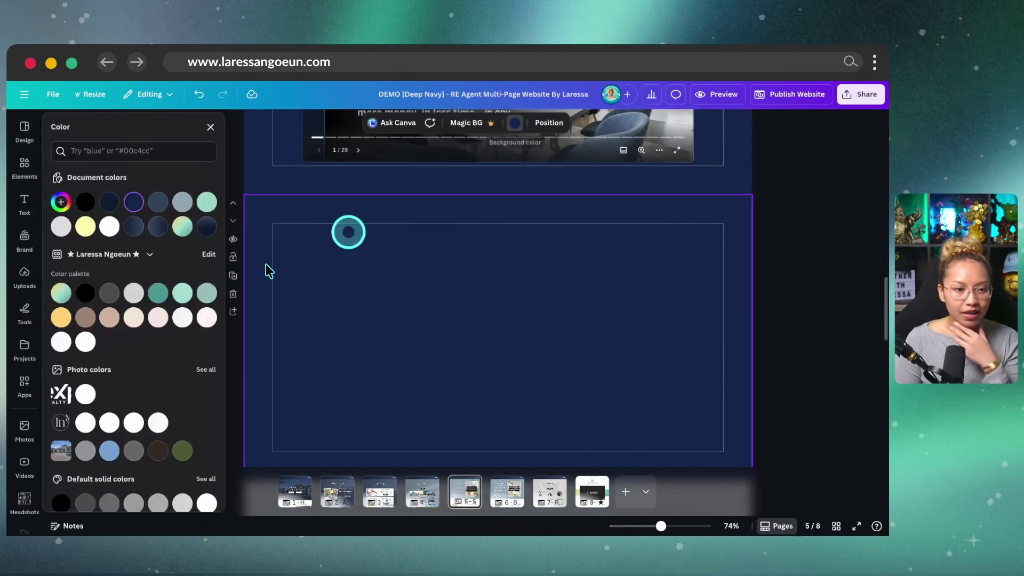
pyautogui.click(134, 294)
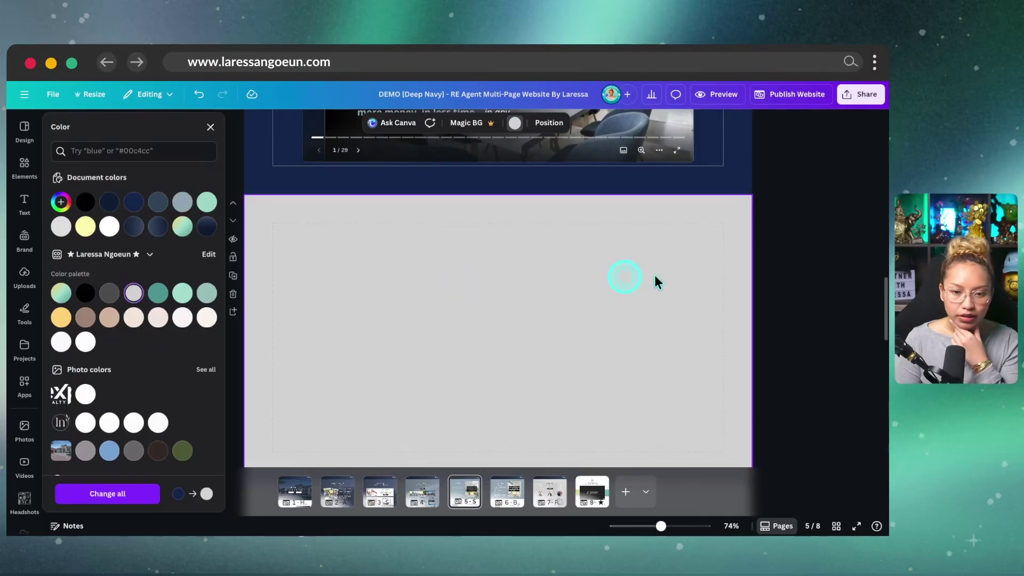
pyautogui.scroll(-3, 735, 272)
pyautogui.moveTo(485, 301); pyautogui.dragTo(500, 319)
pyautogui.scroll(5, 512, 331)
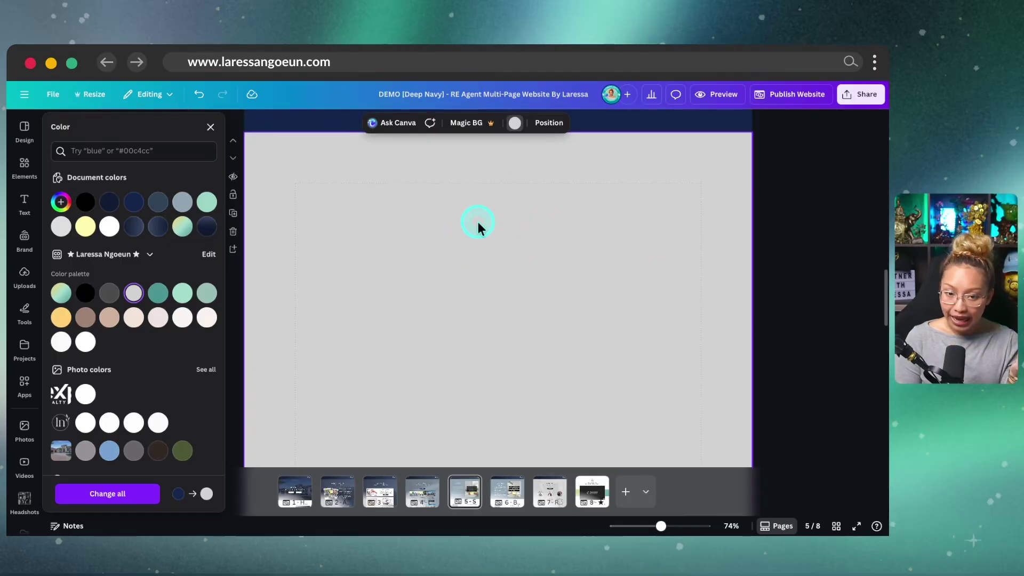
# Step: Paste the copied Seller Net Proceeds calculator into the grey section
pyautogui.rightClick(433, 236)
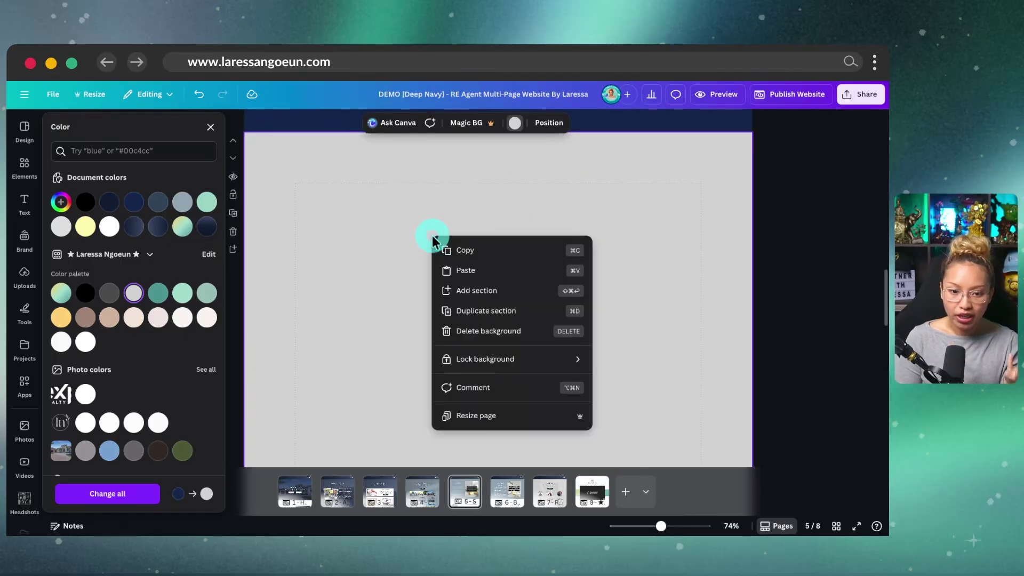
pyautogui.click(469, 271)
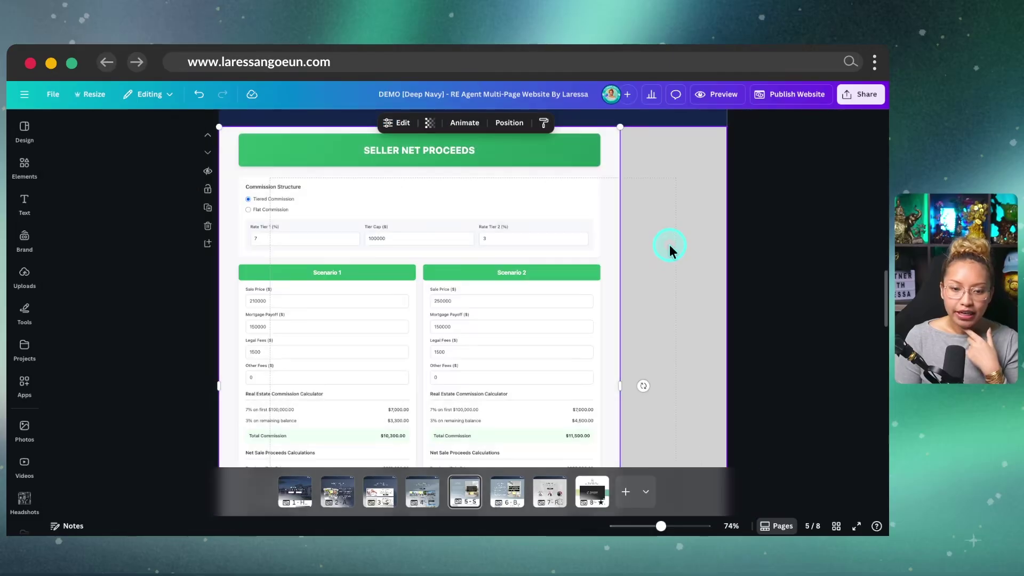
pyautogui.scroll(-5, 670, 245)
pyautogui.scroll(6, 660, 345)
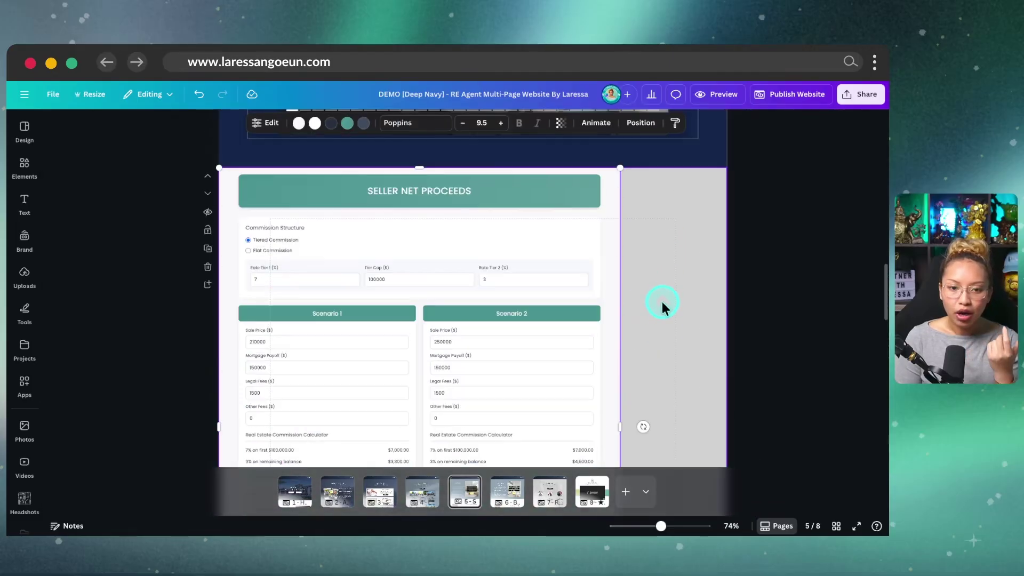
pyautogui.scroll(-6, 647, 309)
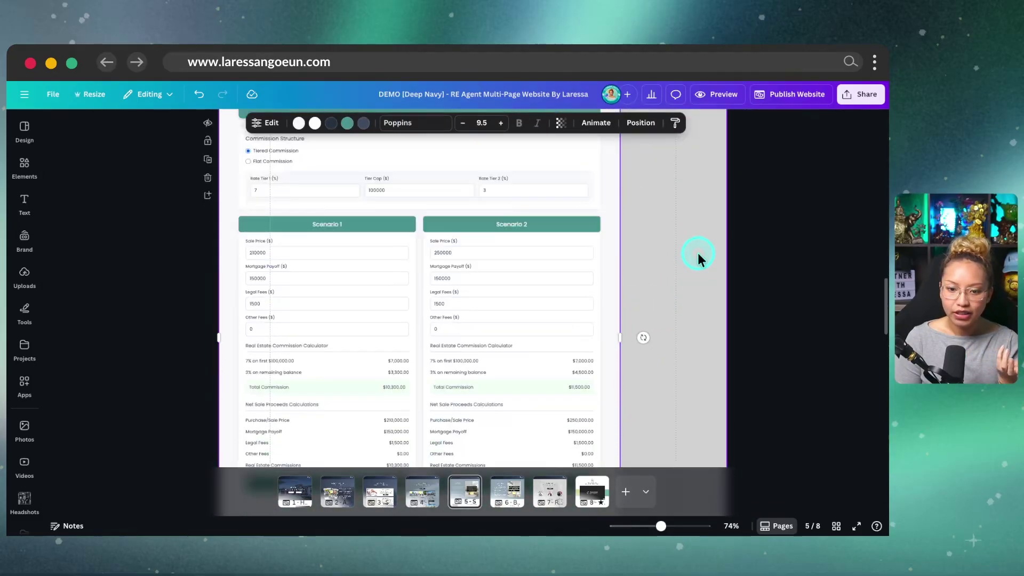
# Step: Extend the grey section's bottom edge down so it fits the calculator
pyautogui.click(701, 308)
pyautogui.scroll(-1, 672, 314)
pyautogui.moveTo(464, 336); pyautogui.dragTo(472, 415)
pyautogui.click(488, 336)
# Step: Drag the calculator embed onto the centre guide of the section
pyautogui.click(500, 277)
pyautogui.scroll(-5, 688, 323)
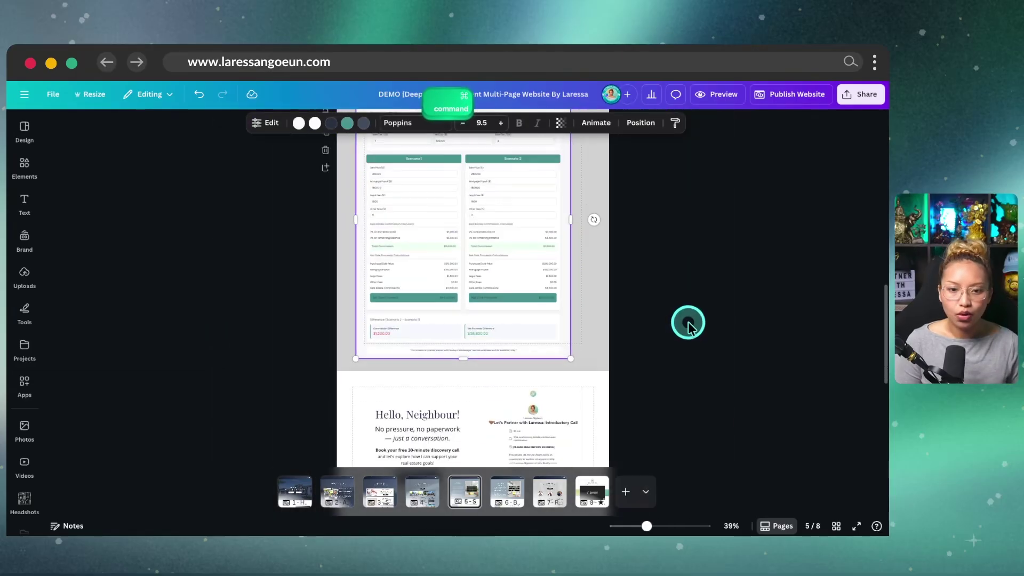
pyautogui.scroll(3, 691, 304)
pyautogui.moveTo(530, 270)
pyautogui.mouseDown()
pyautogui.moveTo(537, 274)
pyautogui.moveTo(536, 264)
pyautogui.mouseUp()
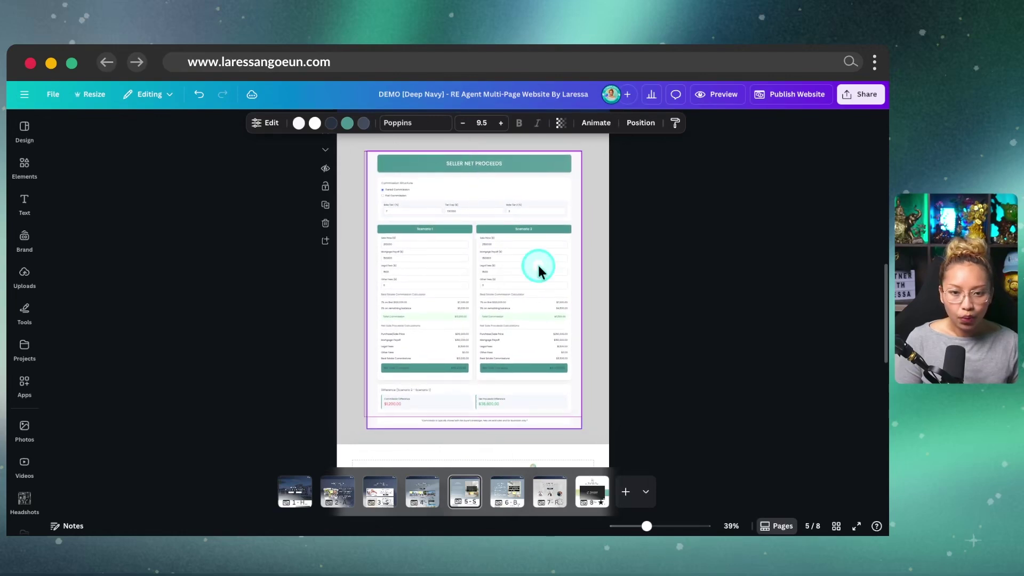
pyautogui.scroll(2, 616, 279)
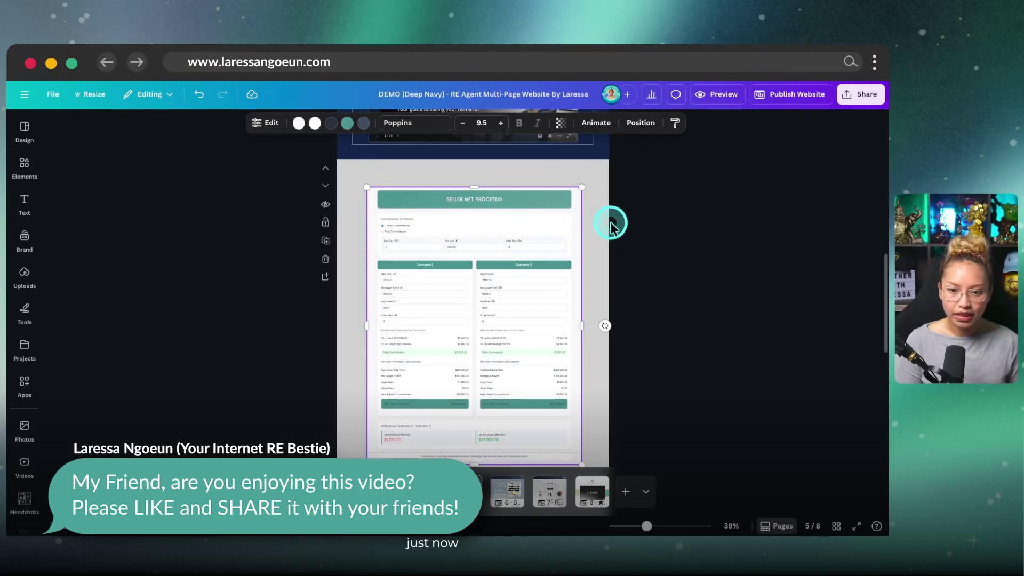
pyautogui.scroll(10, 610, 224)
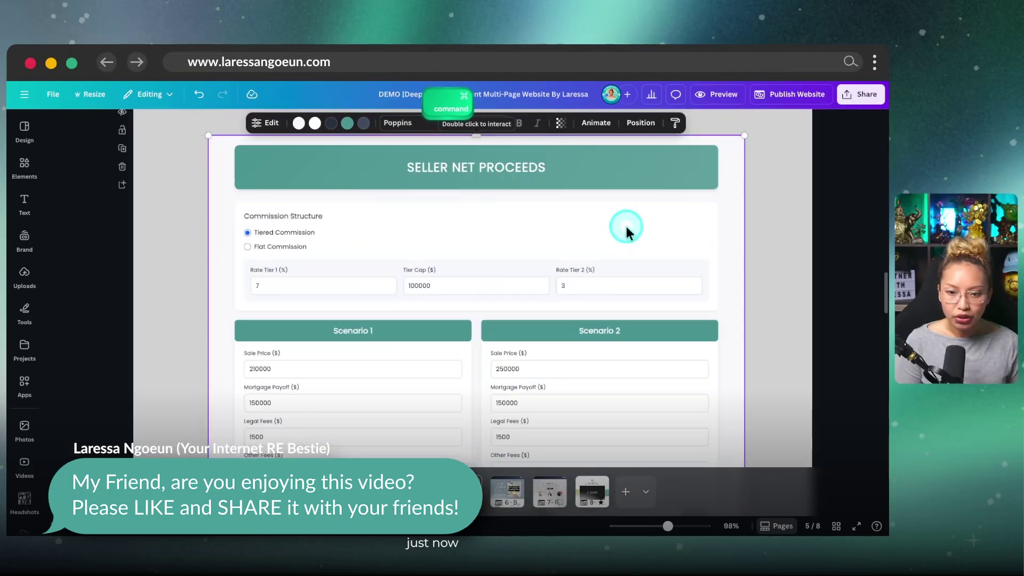
pyautogui.scroll(4, 733, 176)
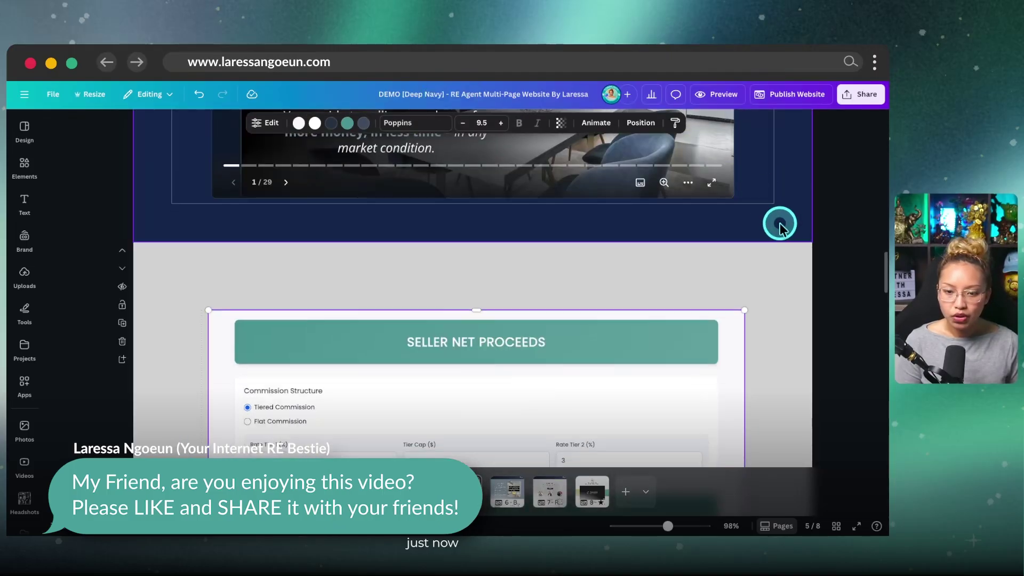
pyautogui.scroll(-1, 757, 220)
# Step: Set the section background to #F8F9FA by eyedropper-sampling the calculator's off-white backdrop
pyautogui.click(746, 217)
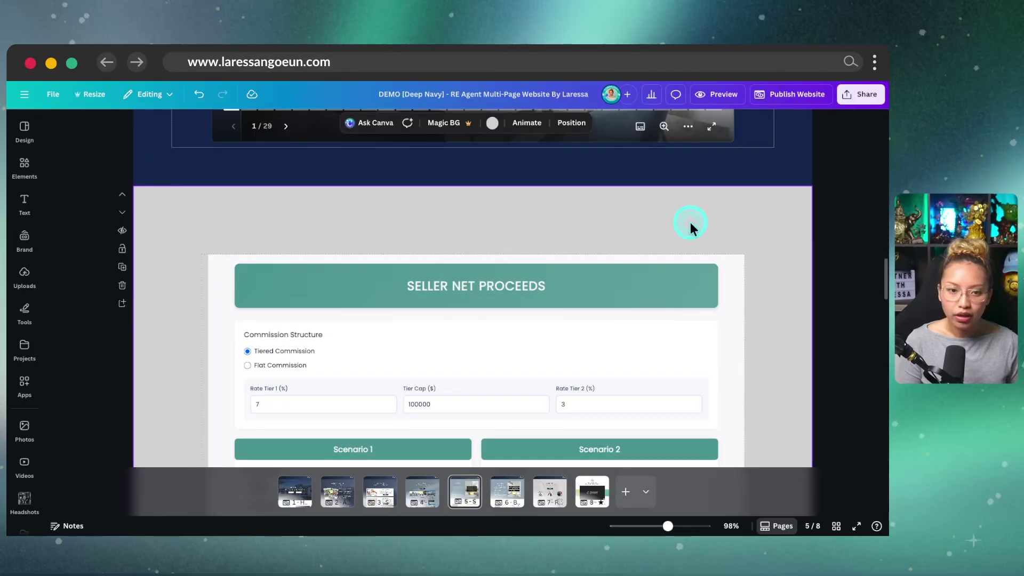
pyautogui.click(494, 125)
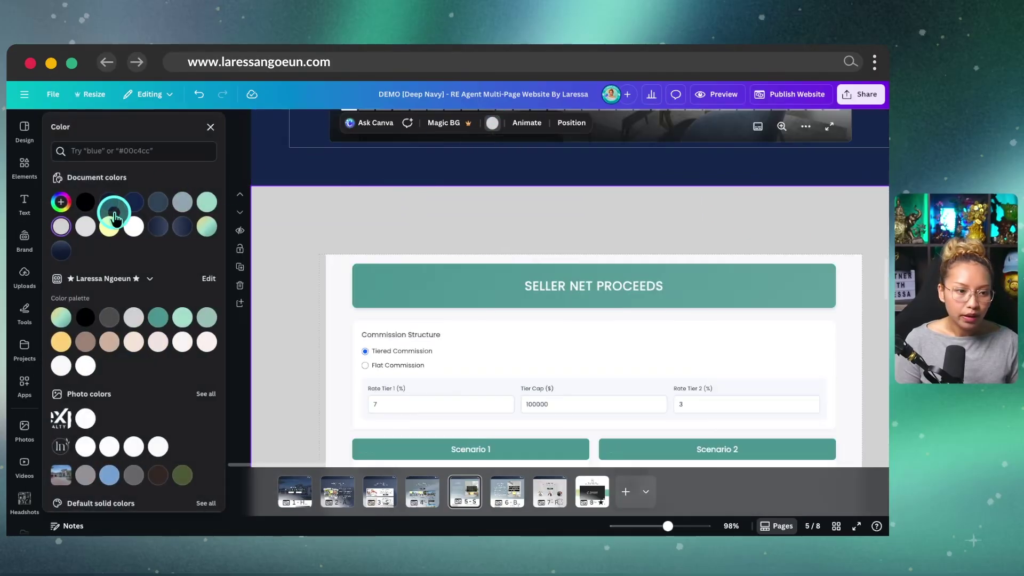
pyautogui.click(58, 203)
pyautogui.click(191, 334)
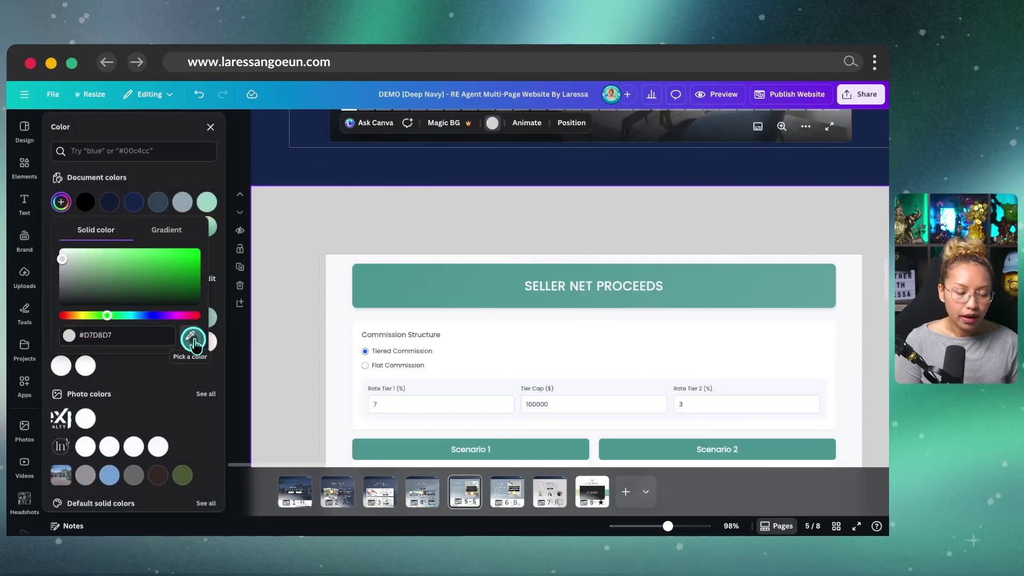
pyautogui.click(331, 316)
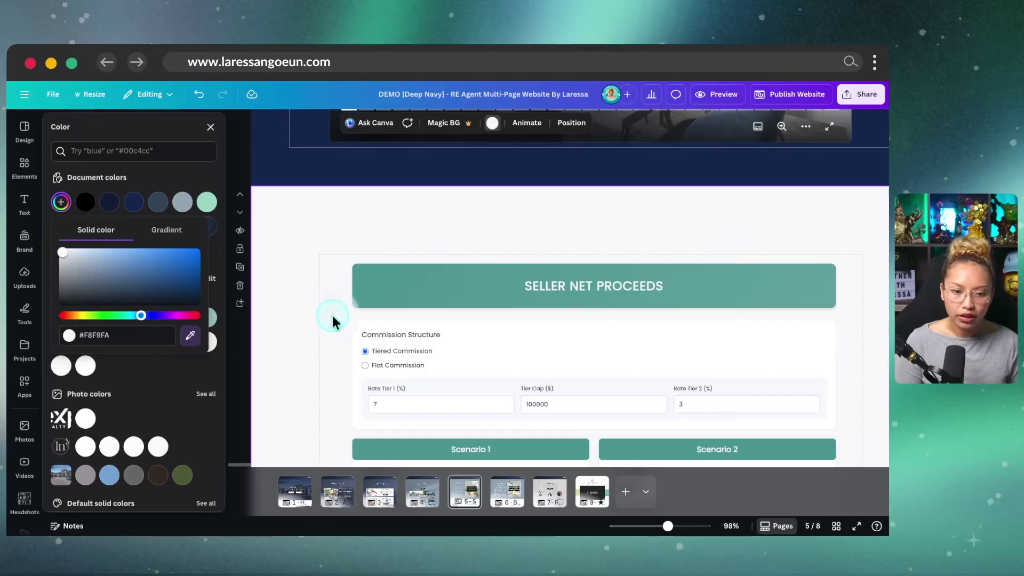
pyautogui.scroll(-5, 610, 299)
pyautogui.click(722, 299)
pyautogui.scroll(-10, 724, 302)
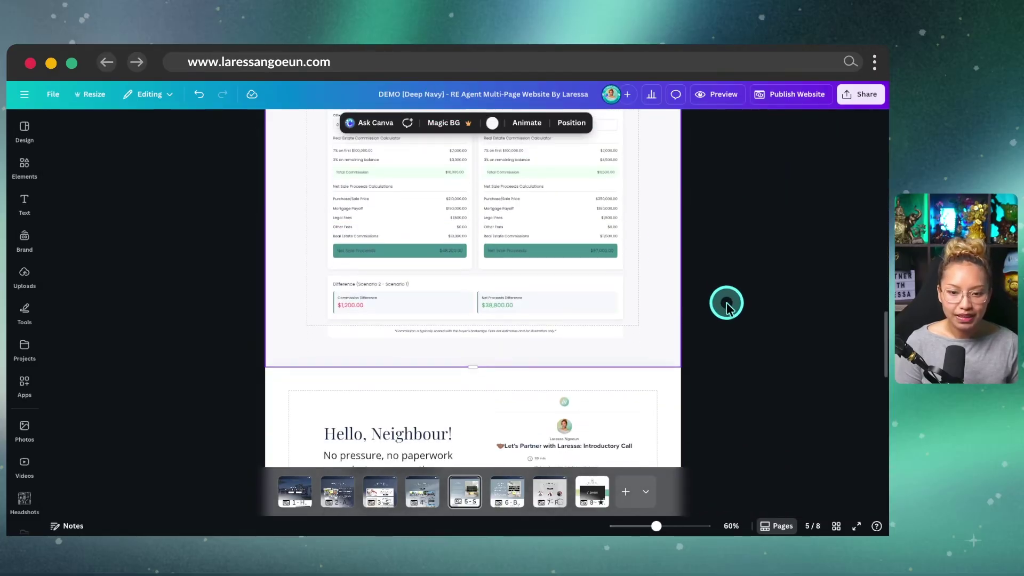
pyautogui.scroll(10, 727, 303)
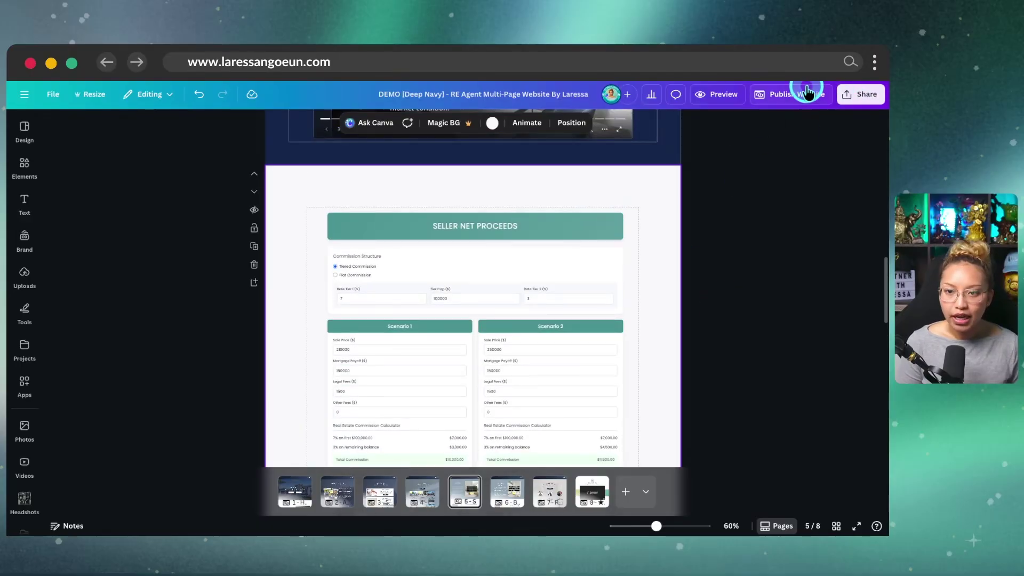
# Step: Preview the website full-size, open Seller Guide and scroll to the Seller Net Proceeds calculator
pyautogui.click(725, 101)
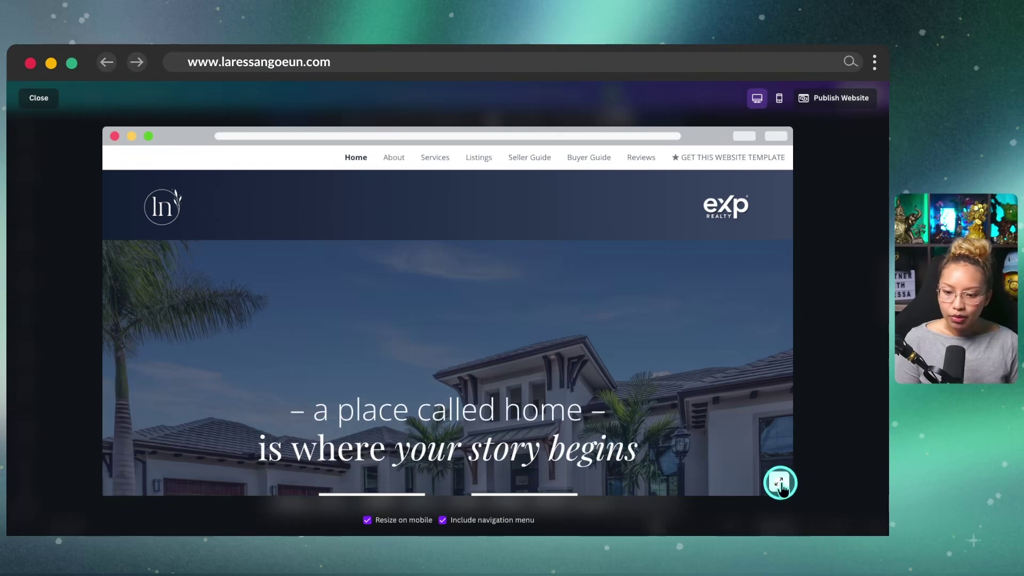
pyautogui.click(779, 482)
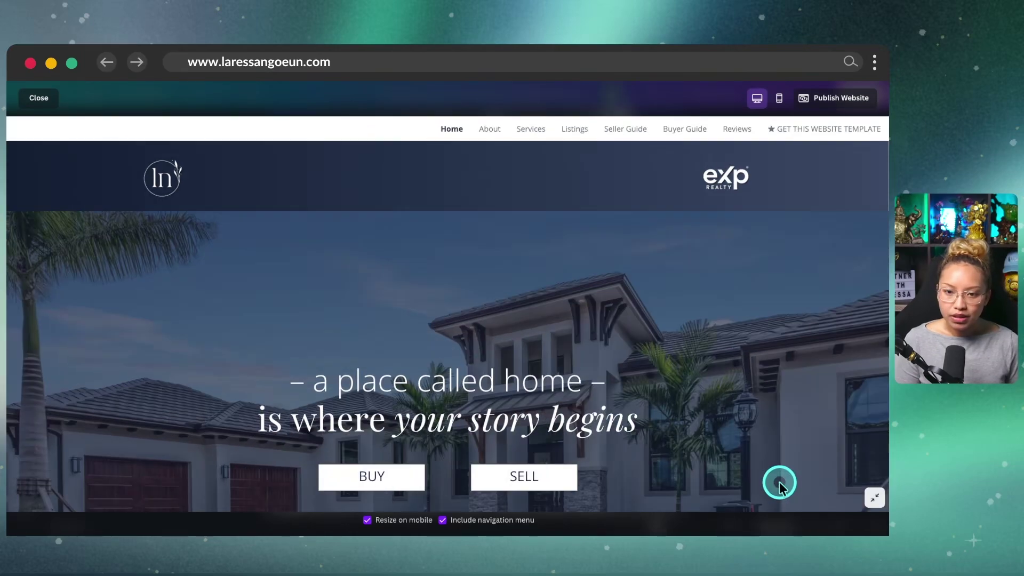
pyautogui.click(627, 129)
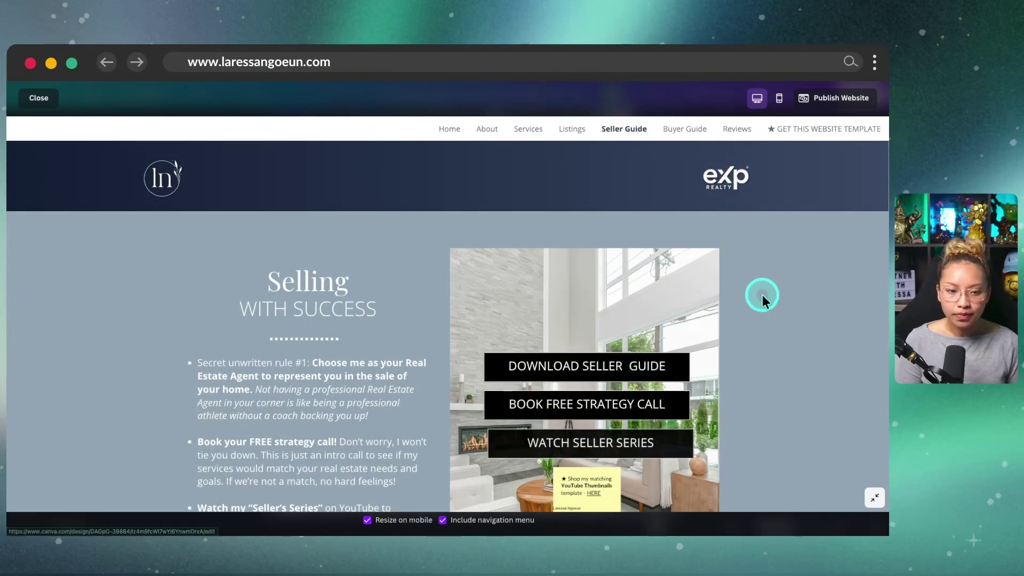
pyautogui.scroll(-6, 762, 297)
pyautogui.scroll(-10, 762, 295)
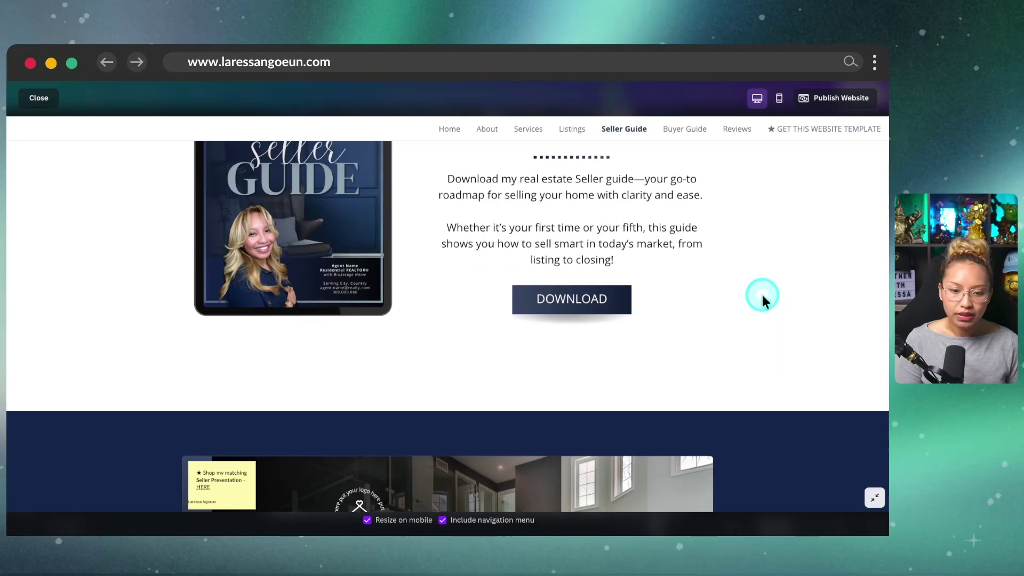
pyautogui.scroll(-10, 763, 295)
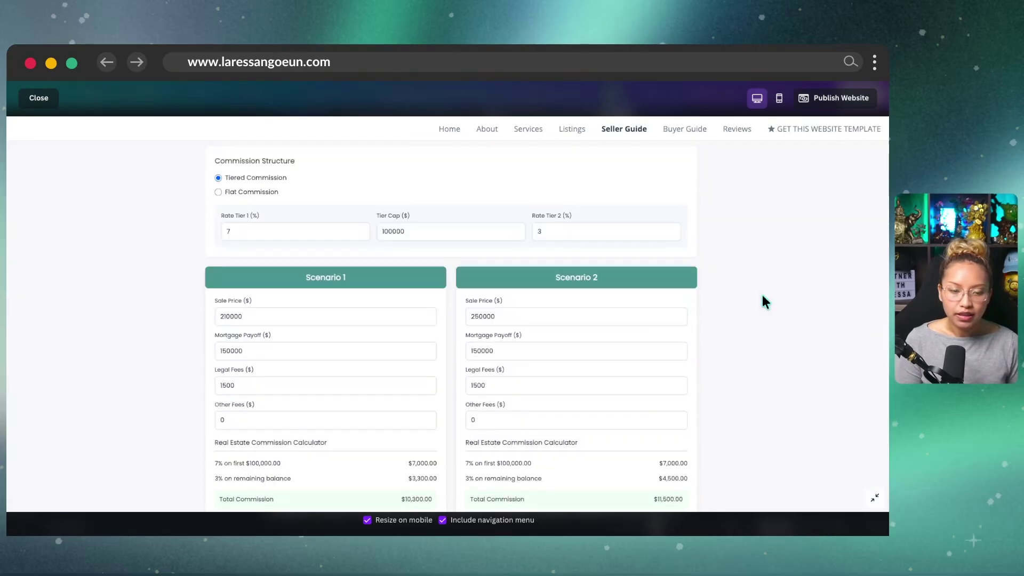
pyautogui.scroll(-3, 686, 358)
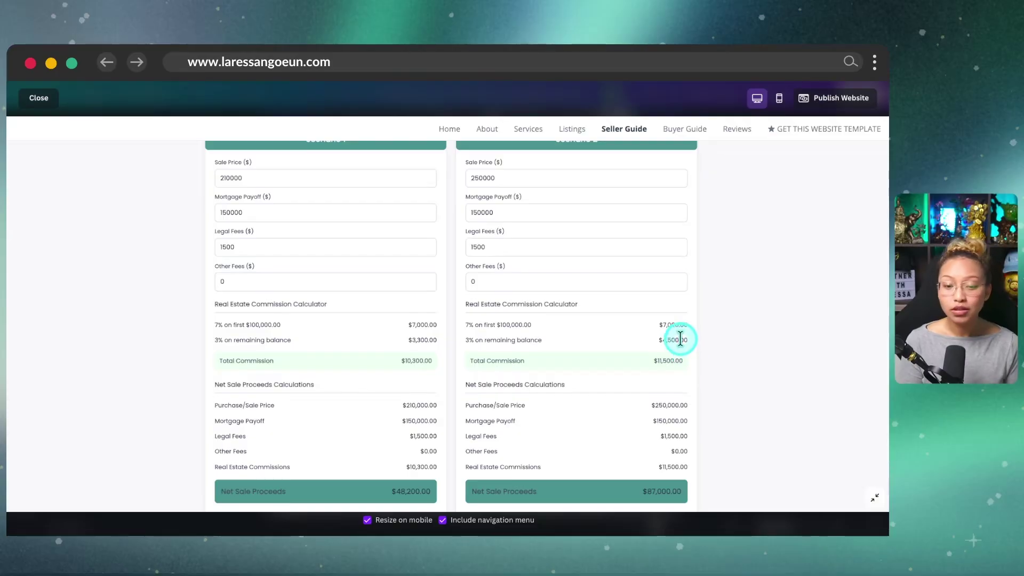
pyautogui.scroll(-3, 680, 341)
pyautogui.scroll(7, 651, 360)
# Step: Switch the calculator to Flat Commission and set it to 4%
pyautogui.click(288, 297)
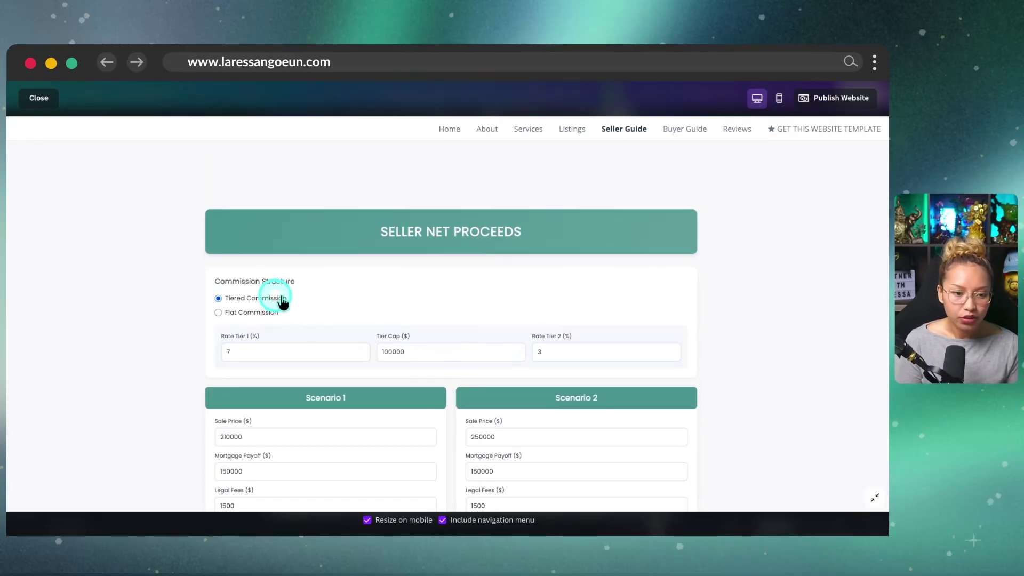
pyautogui.scroll(-2, 298, 309)
pyautogui.click(234, 275)
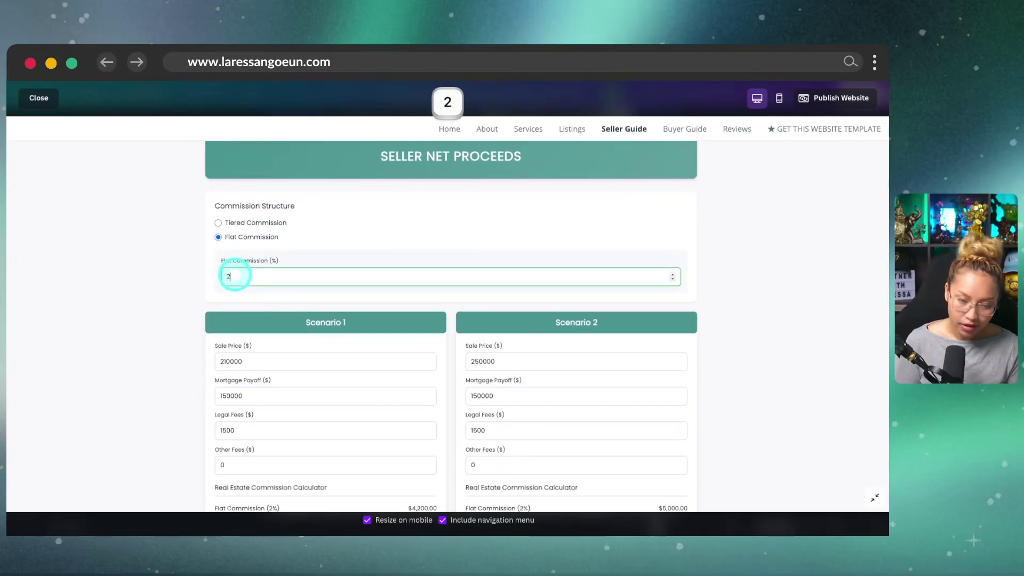
pyautogui.scroll(-1, 234, 274)
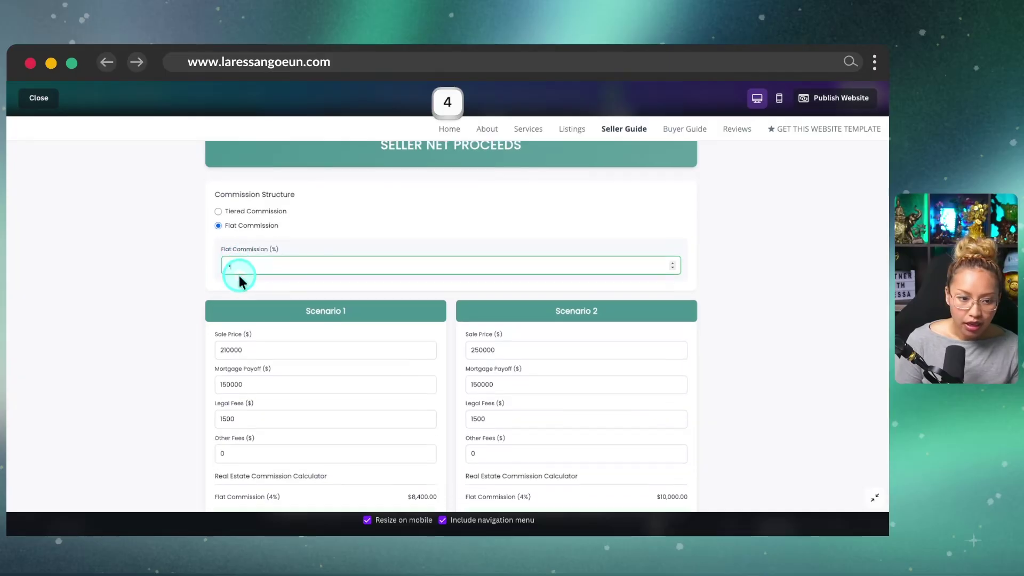
# Step: Change Scenario 1 and Scenario 2 sale prices to 510000 and 550000
pyautogui.click(224, 349)
pyautogui.press('BackSpace')
pyautogui.write('5')
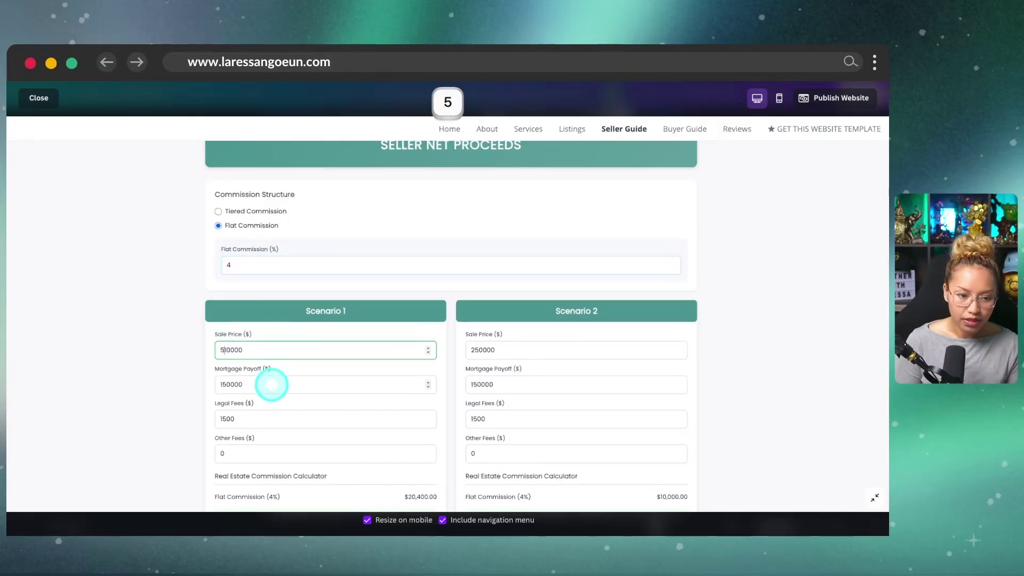
pyautogui.click(475, 350)
pyautogui.press('BackSpace')
pyautogui.write('5')
# Step: Review the results: $20,400.00 and $22,000.00 commissions, a $38,400 net proceeds difference
pyautogui.scroll(-3, 533, 363)
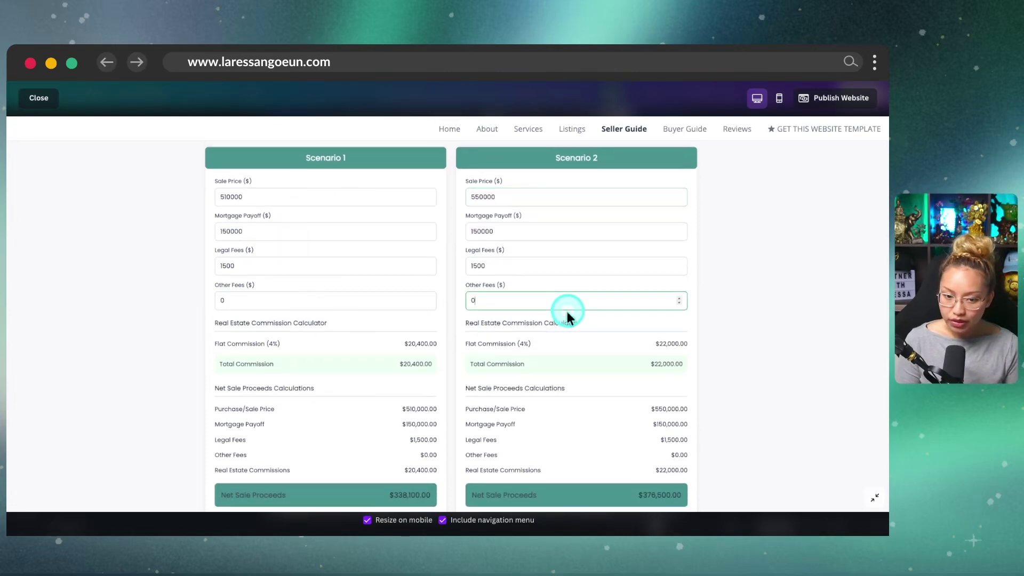
pyautogui.scroll(-1, 366, 329)
pyautogui.scroll(-3, 584, 348)
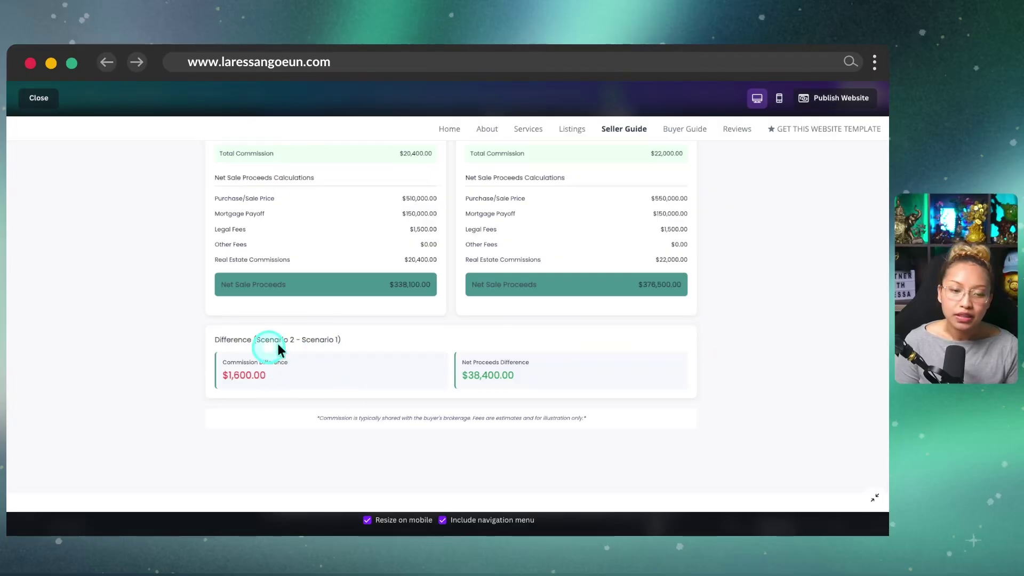
pyautogui.scroll(-1, 456, 395)
pyautogui.scroll(3, 635, 355)
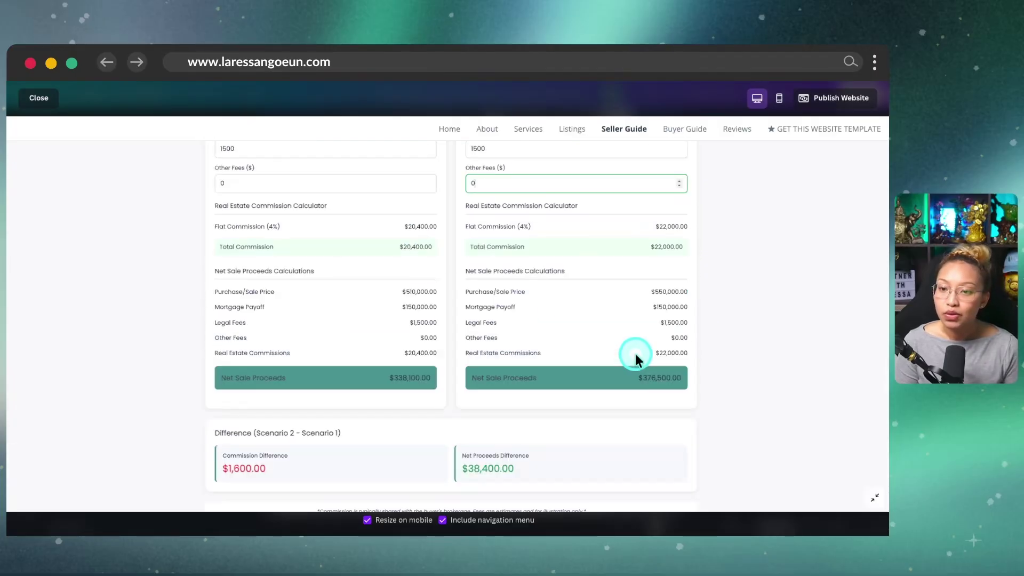
pyautogui.scroll(5, 635, 354)
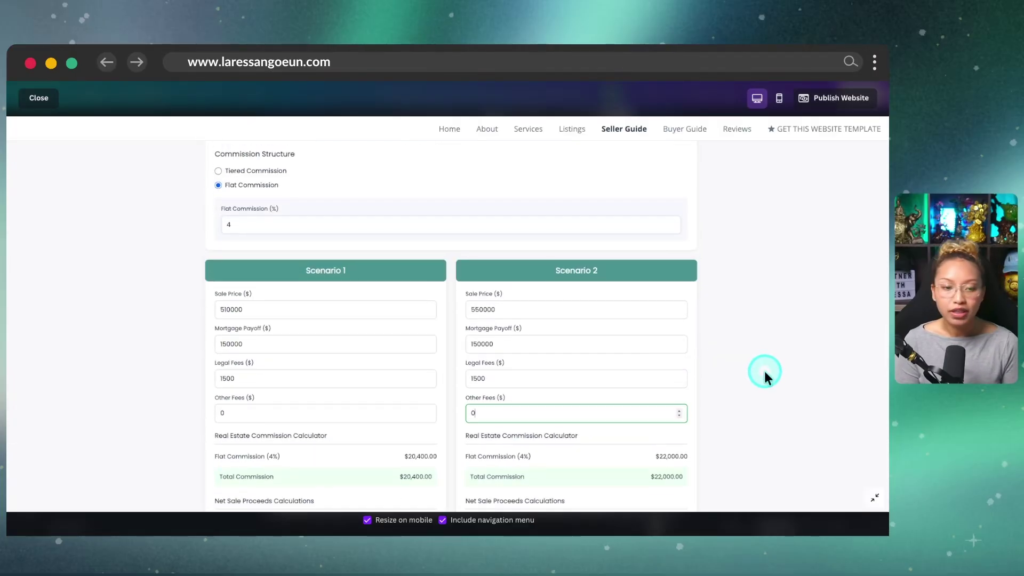
pyautogui.scroll(4, 395, 347)
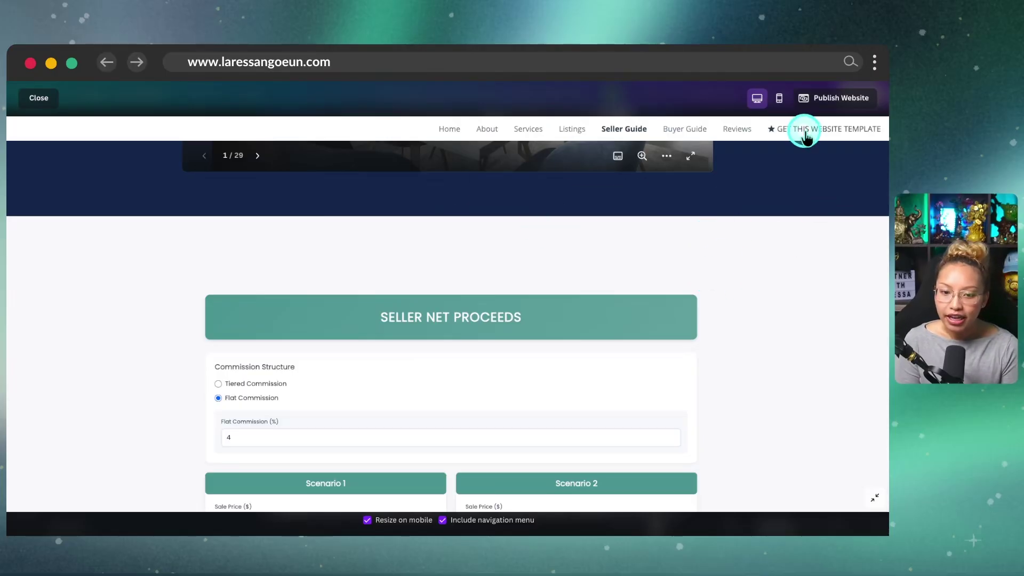
pyautogui.scroll(-5, 742, 270)
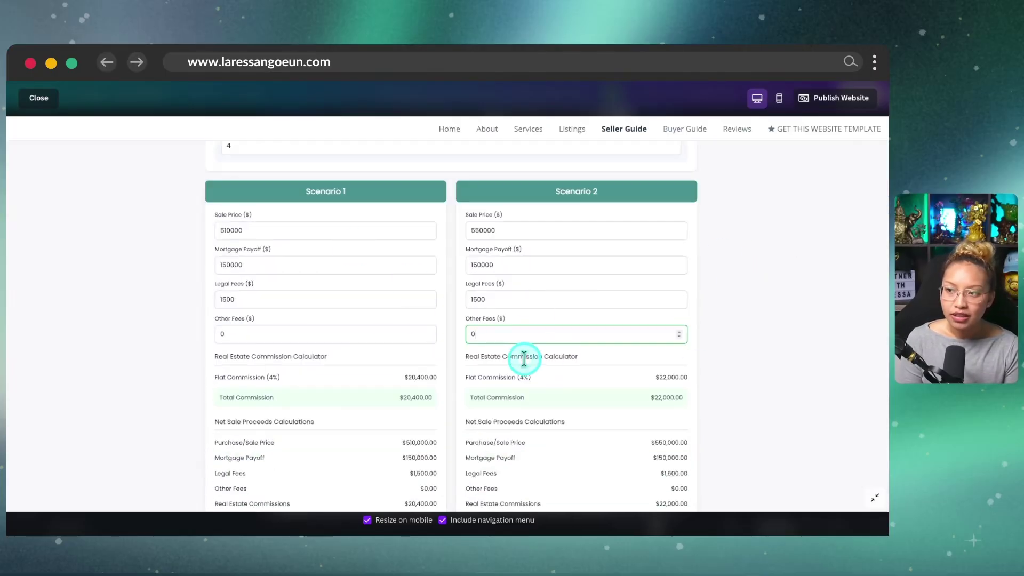
pyautogui.scroll(1, 721, 302)
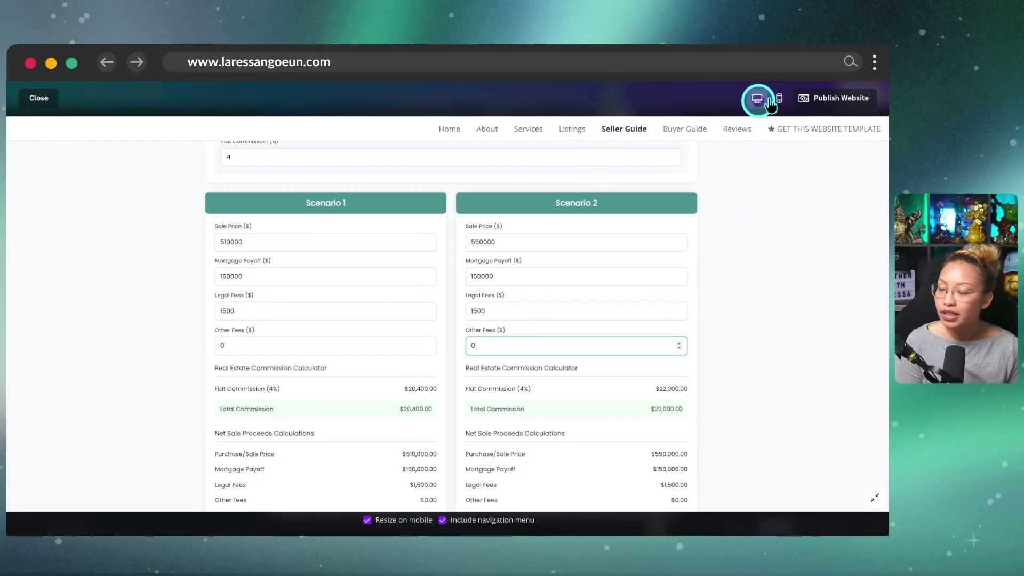
pyautogui.press('ctrl')
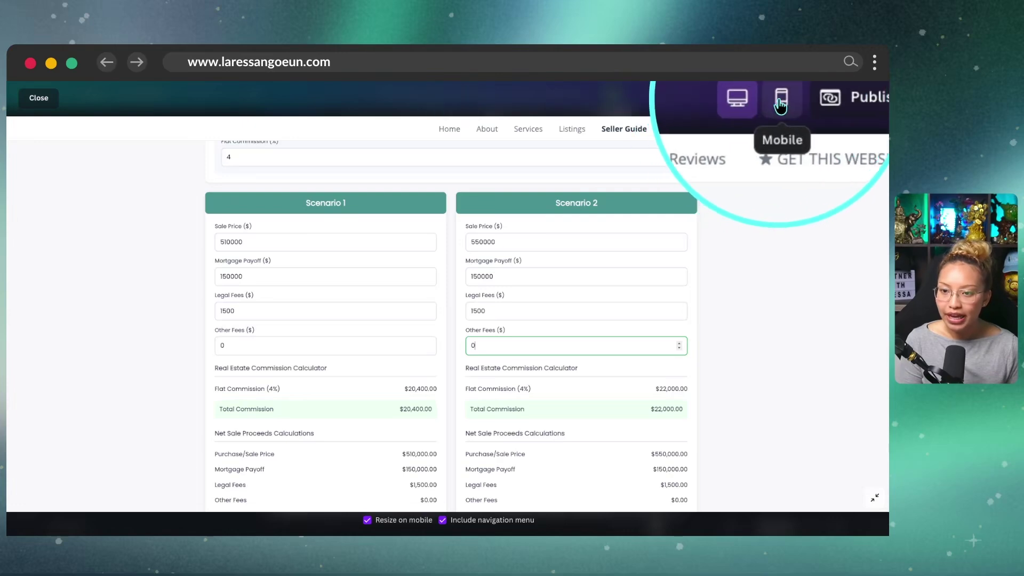
pyautogui.click(779, 102)
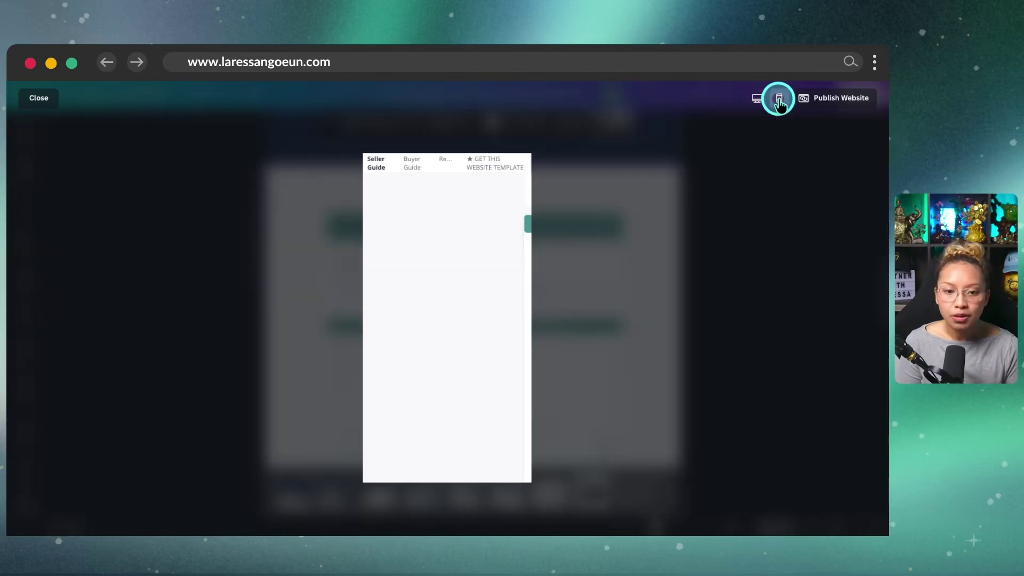
pyautogui.scroll(-2, 469, 357)
pyautogui.scroll(-5, 471, 361)
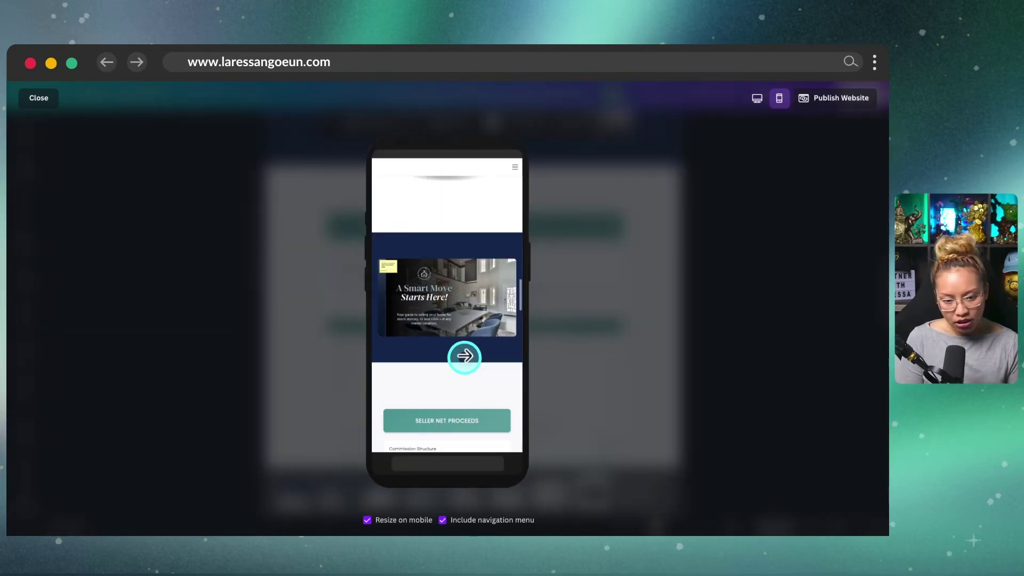
pyautogui.scroll(-5, 477, 338)
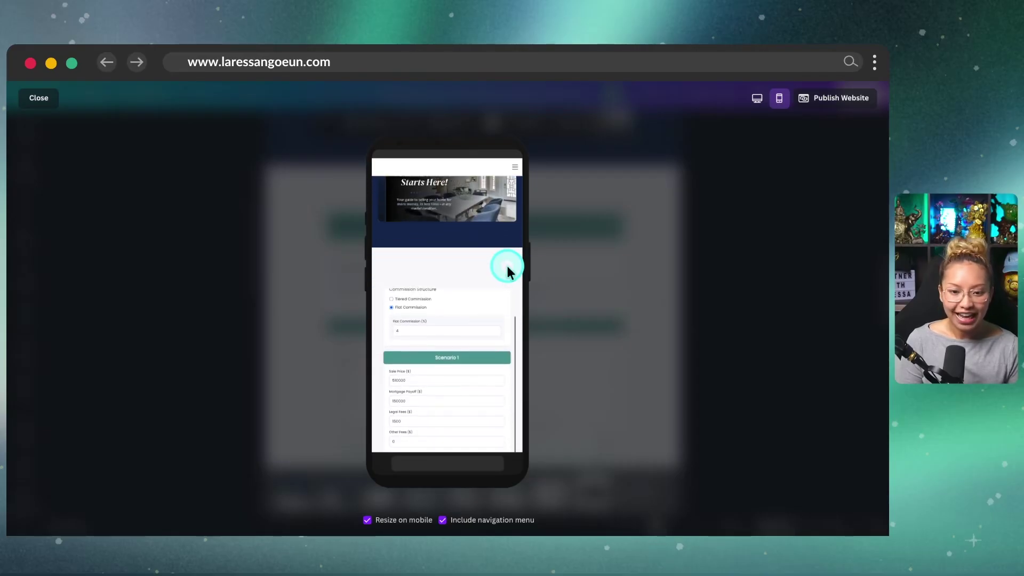
pyautogui.scroll(-5, 507, 269)
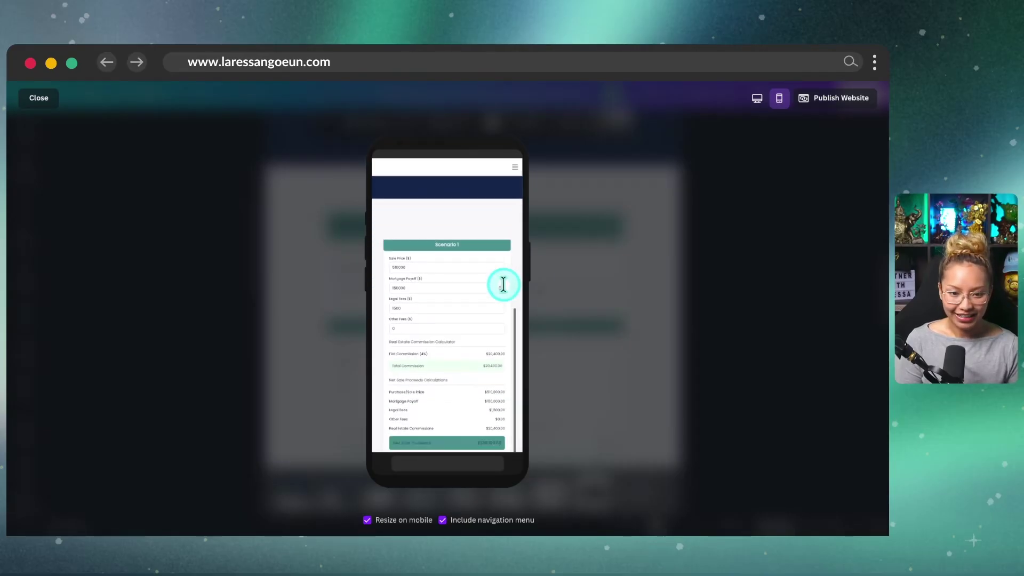
pyautogui.scroll(-5, 491, 320)
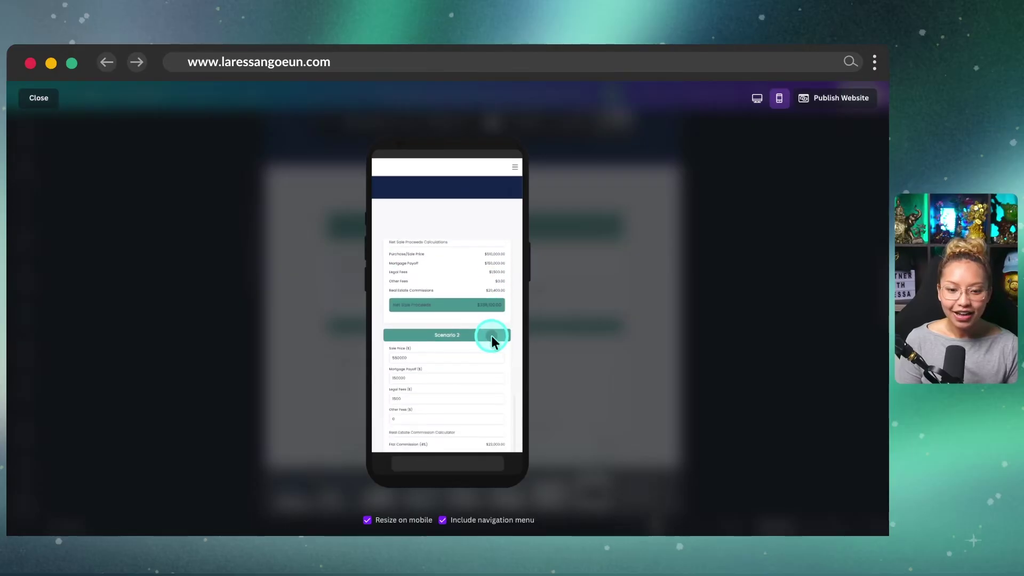
pyautogui.scroll(-8, 495, 362)
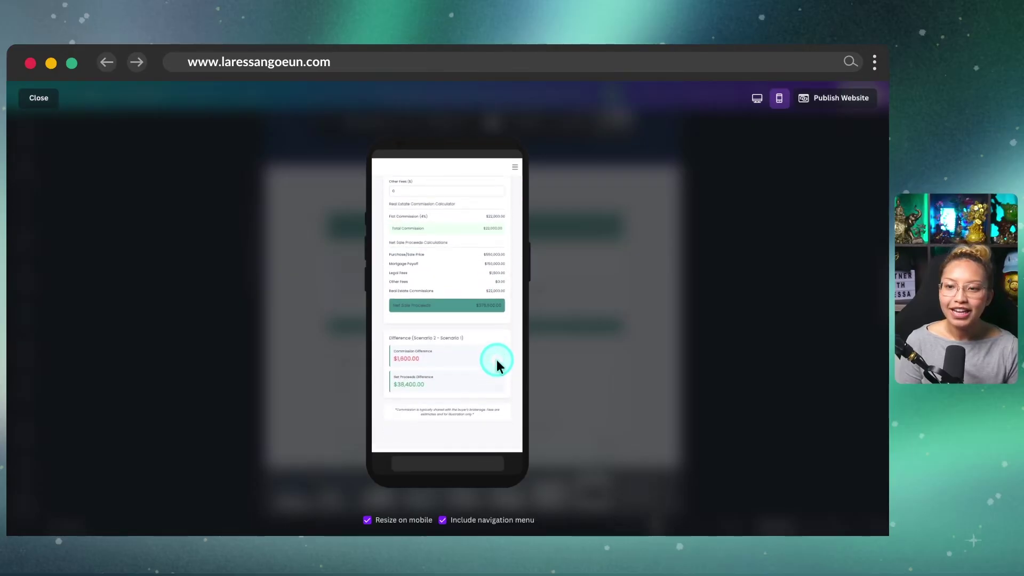
pyautogui.scroll(10, 497, 359)
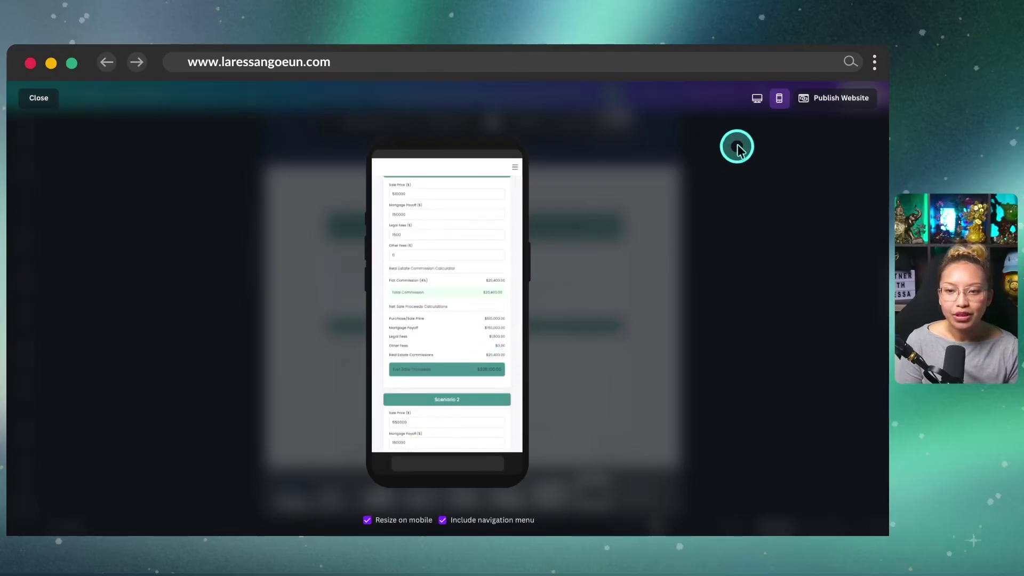
pyautogui.click(759, 103)
pyautogui.scroll(15, 298, 316)
pyautogui.scroll(1, 320, 319)
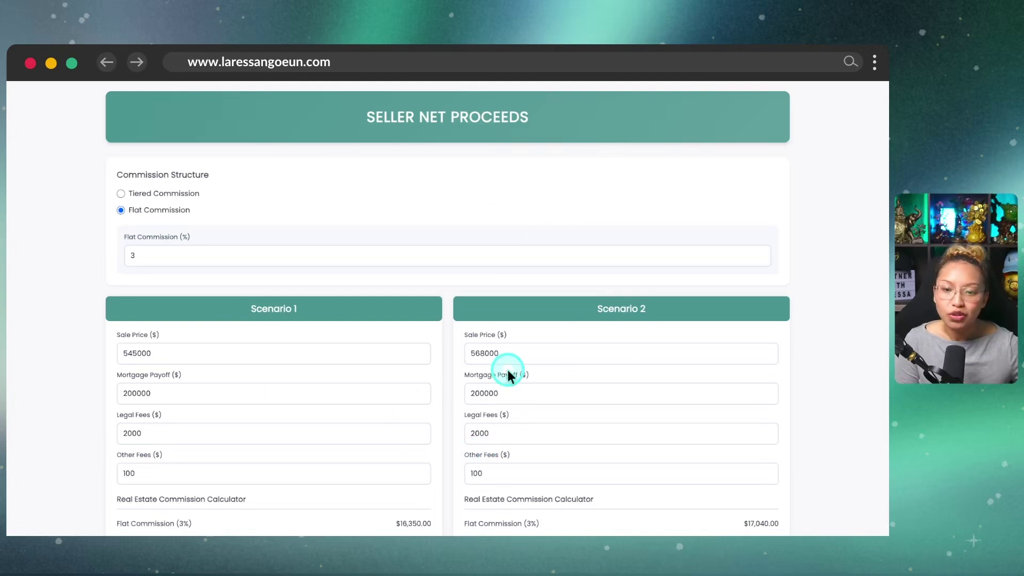
# Step: Scroll through the live calculator's results for the 545000 and 568000 sale prices
pyautogui.scroll(-3, 411, 368)
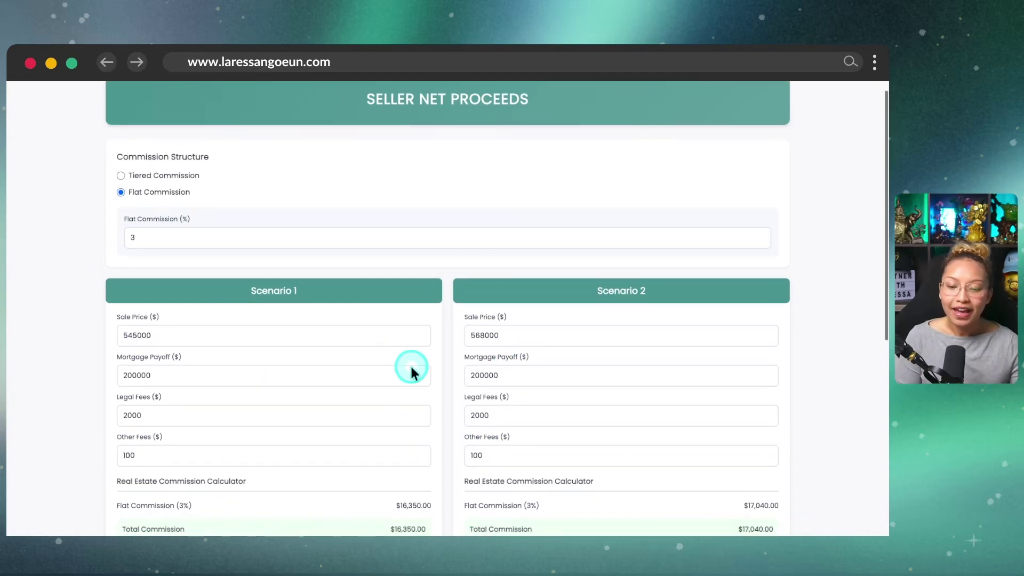
pyautogui.scroll(-1, 411, 364)
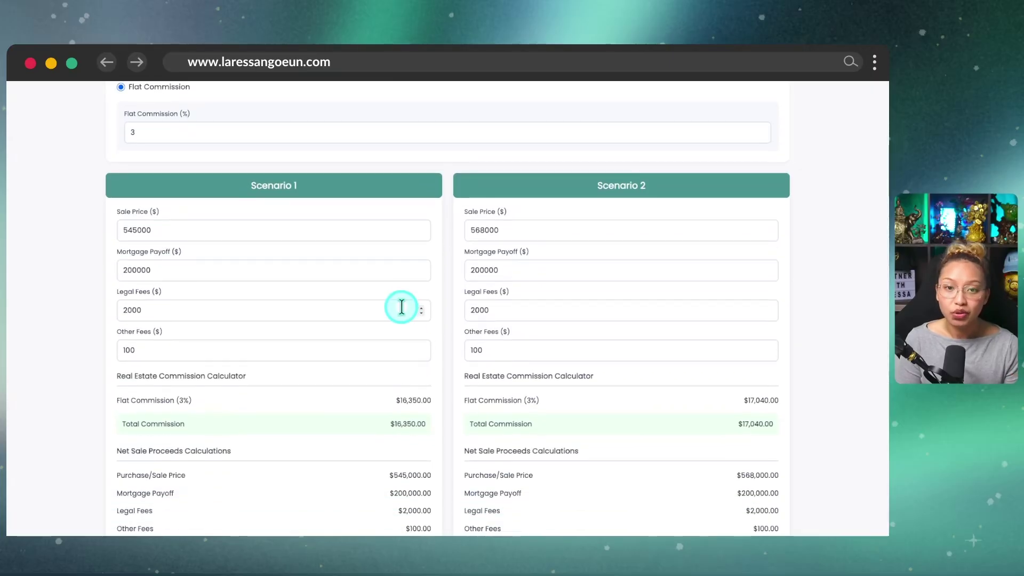